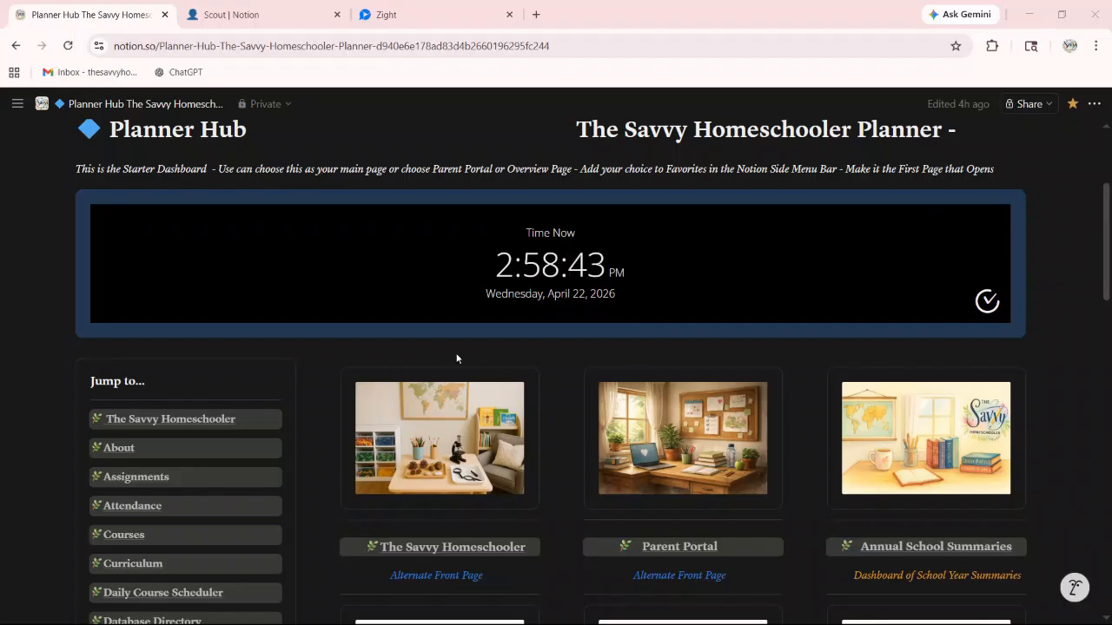
Go to the Student Profiles page and open the first student's profile from the gallery
scroll(457, 358, "down", 3)
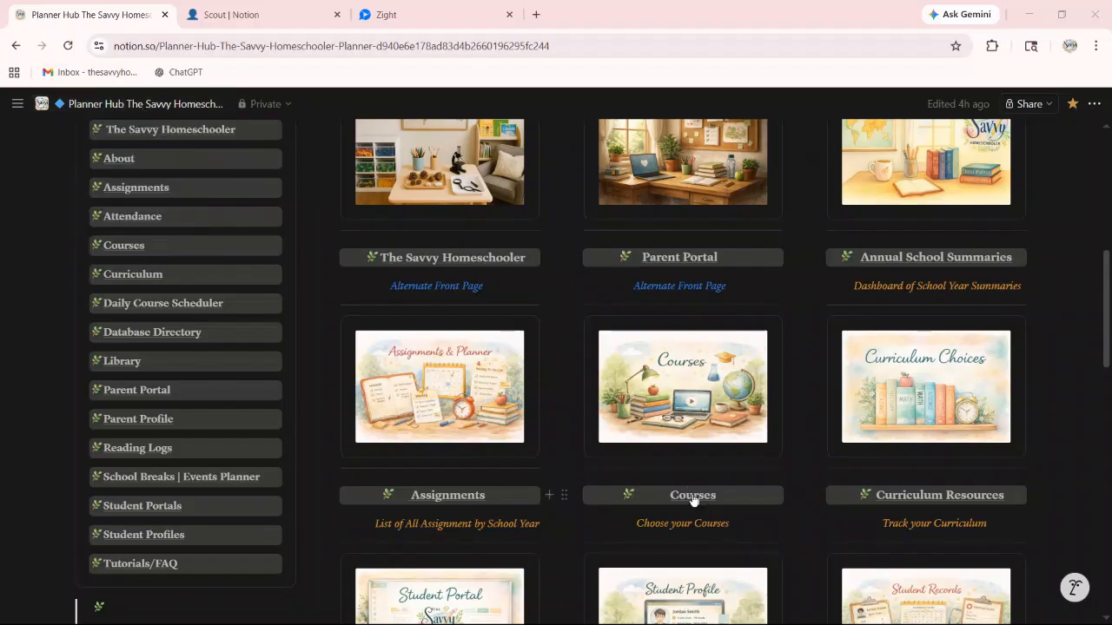
mouse_move(693, 501)
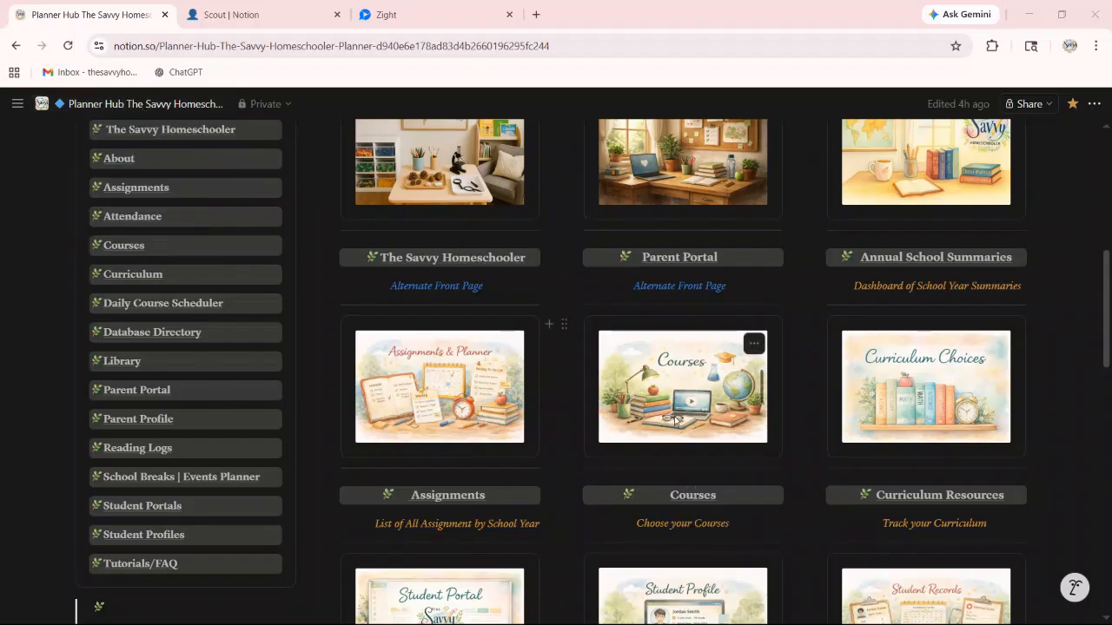
scroll(668, 423, "up", 1)
scroll(553, 437, "down", 1)
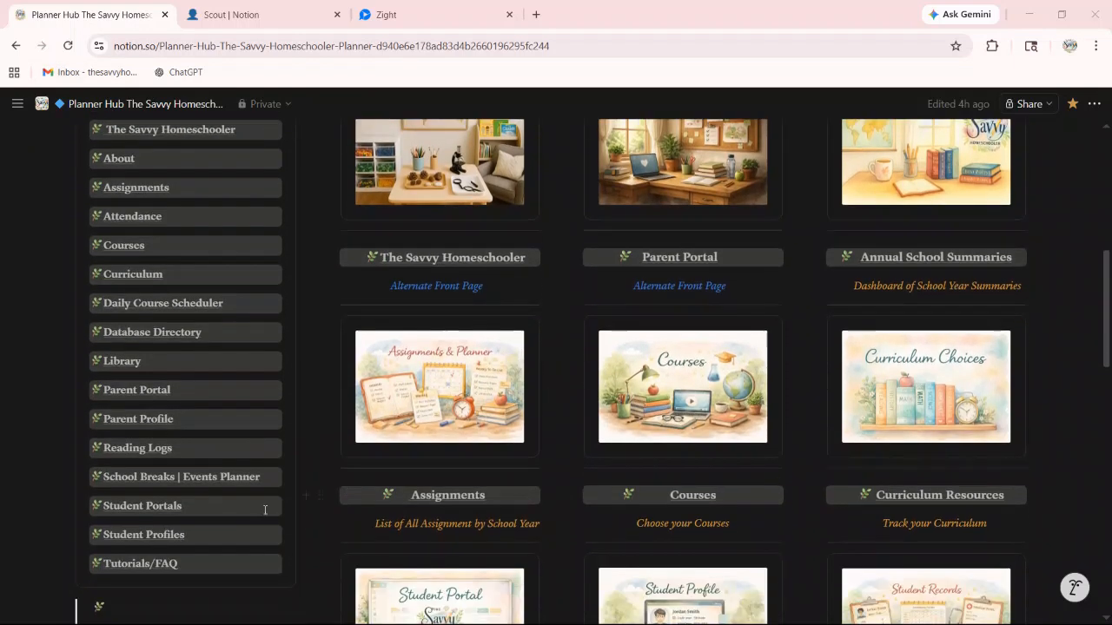
left_click(148, 536)
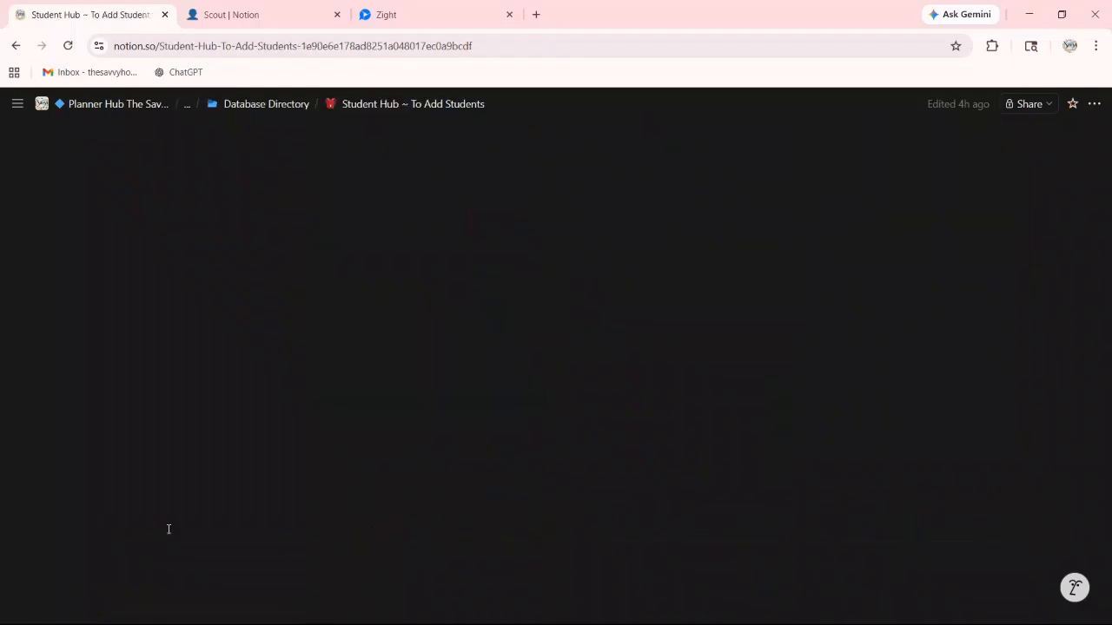
scroll(531, 467, "down", 3)
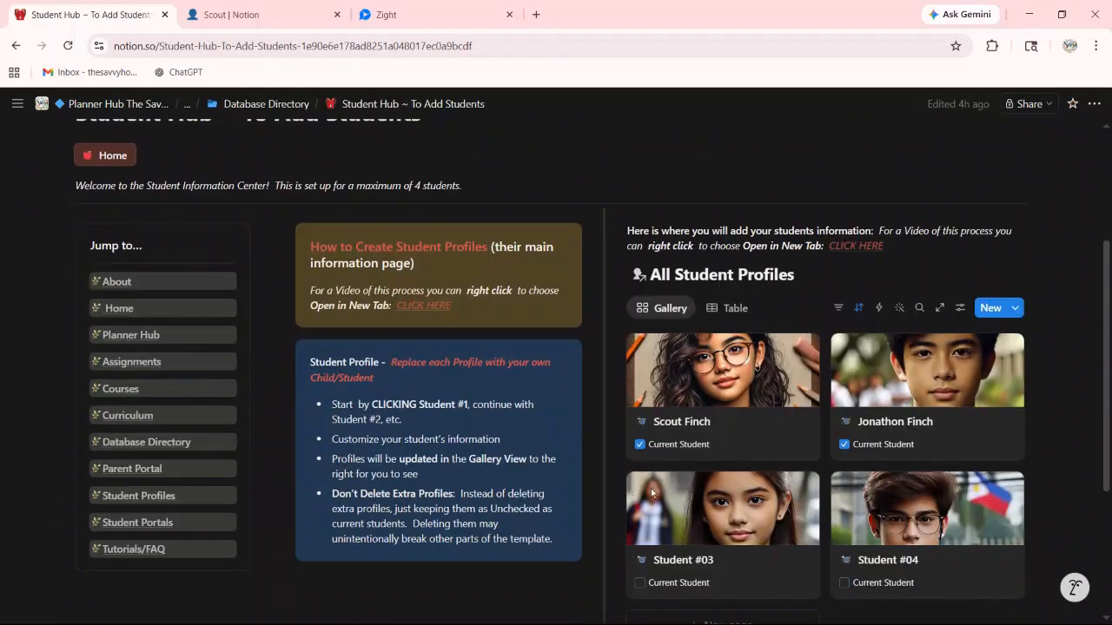
left_click(706, 391)
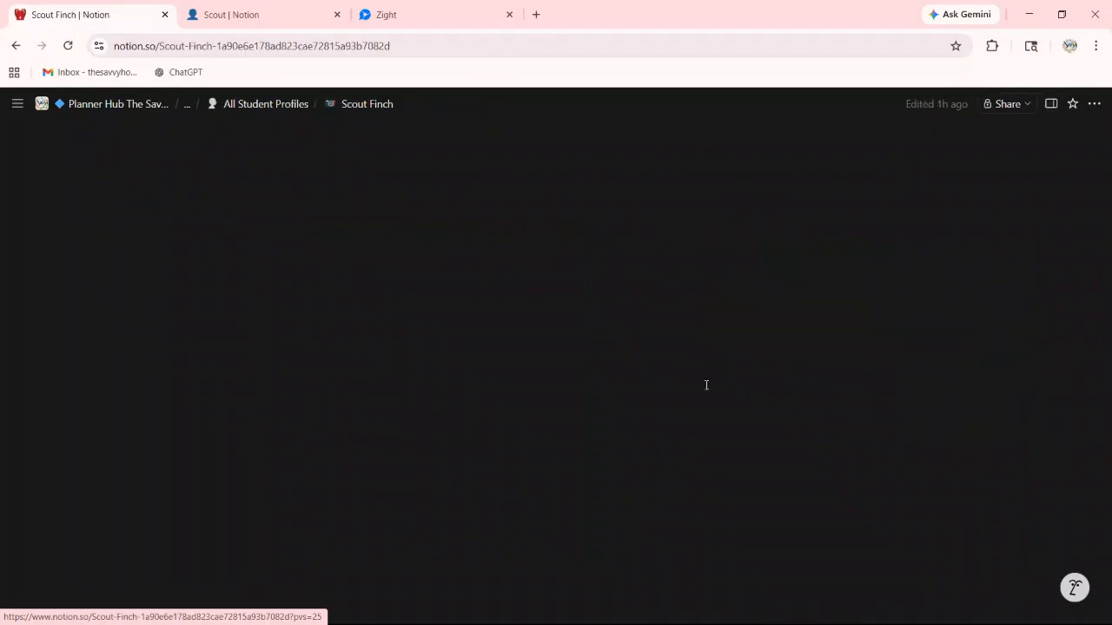
Follow the profile's link for adding courses for this student, past the Daily Course Schedule section
scroll(599, 390, "down", 5)
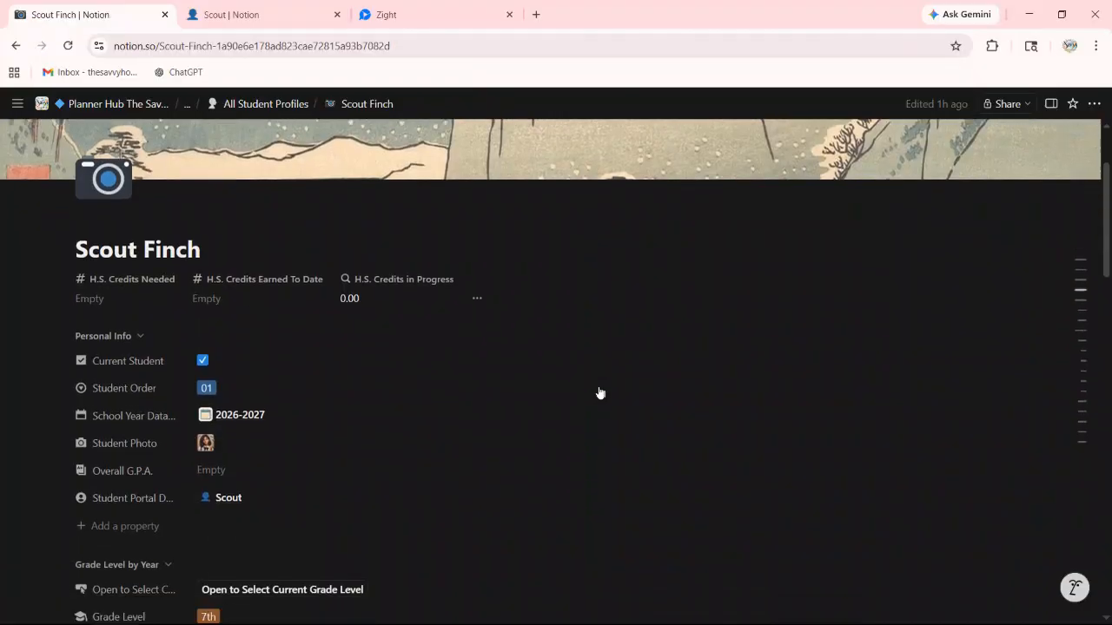
scroll(503, 383, "down", 1)
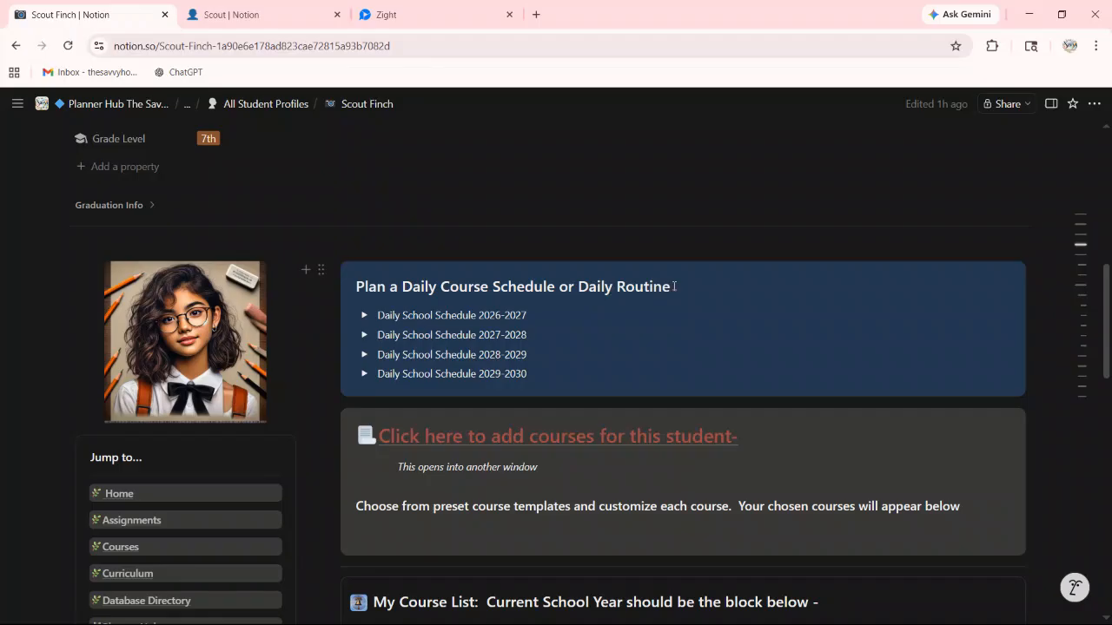
left_click_drag(674, 287, 353, 287)
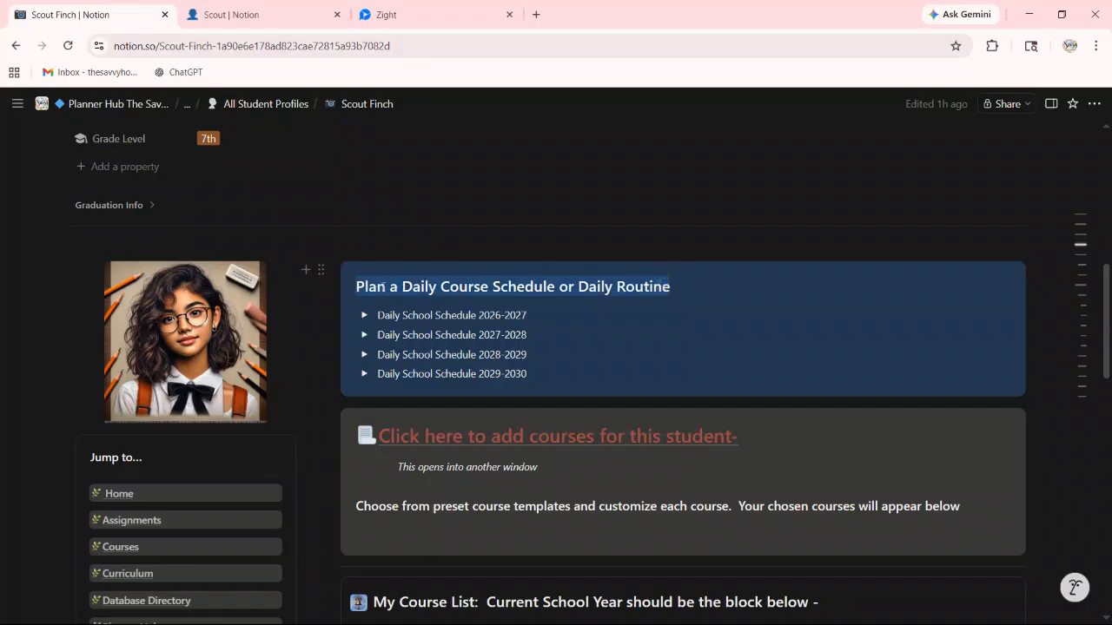
left_click(584, 320)
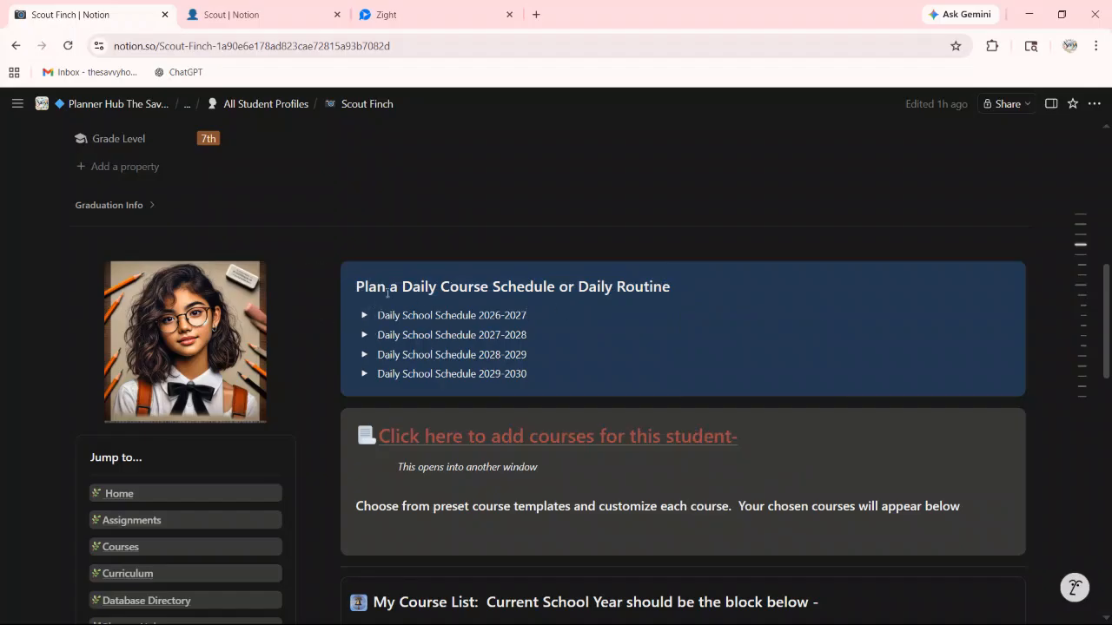
scroll(527, 315, "down", 3)
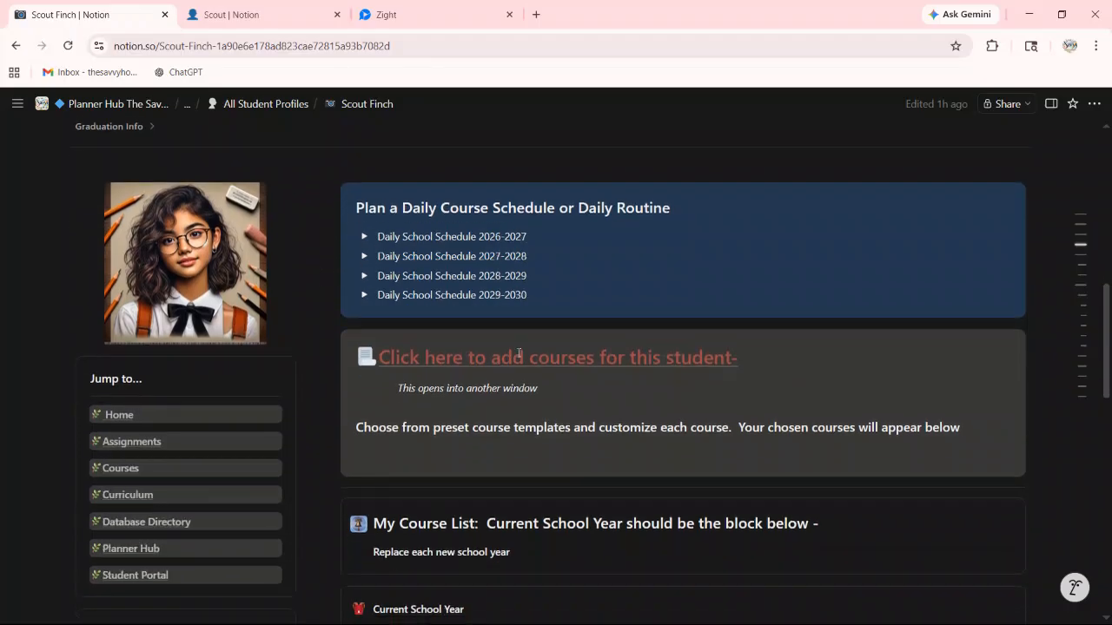
scroll(519, 345, "down", 2)
scroll(452, 252, "up", 1)
scroll(409, 224, "up", 1)
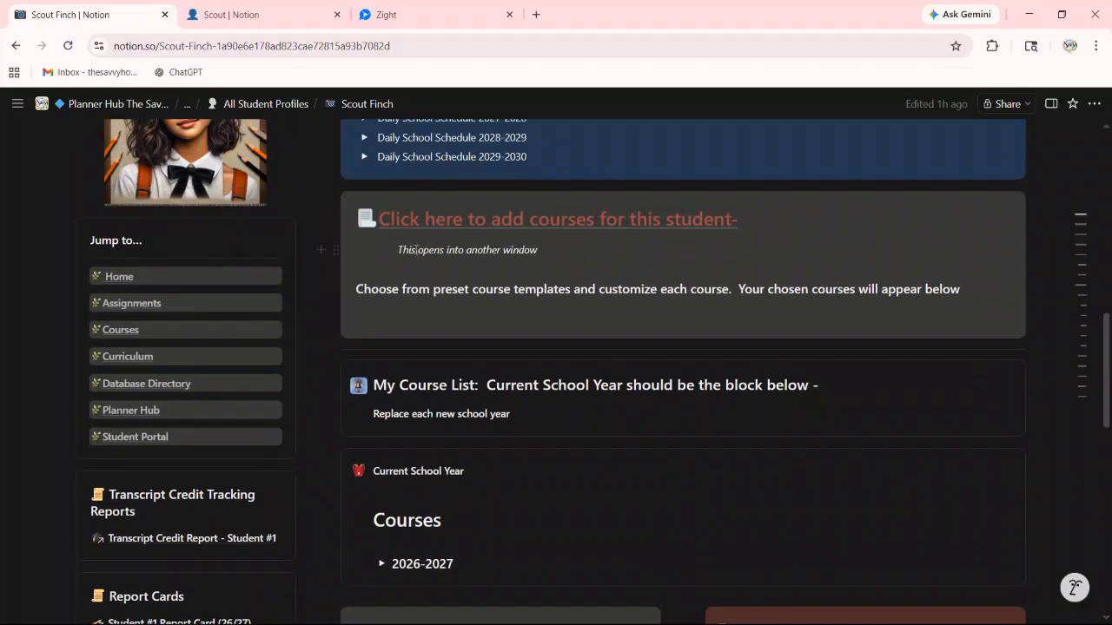
left_click(541, 227)
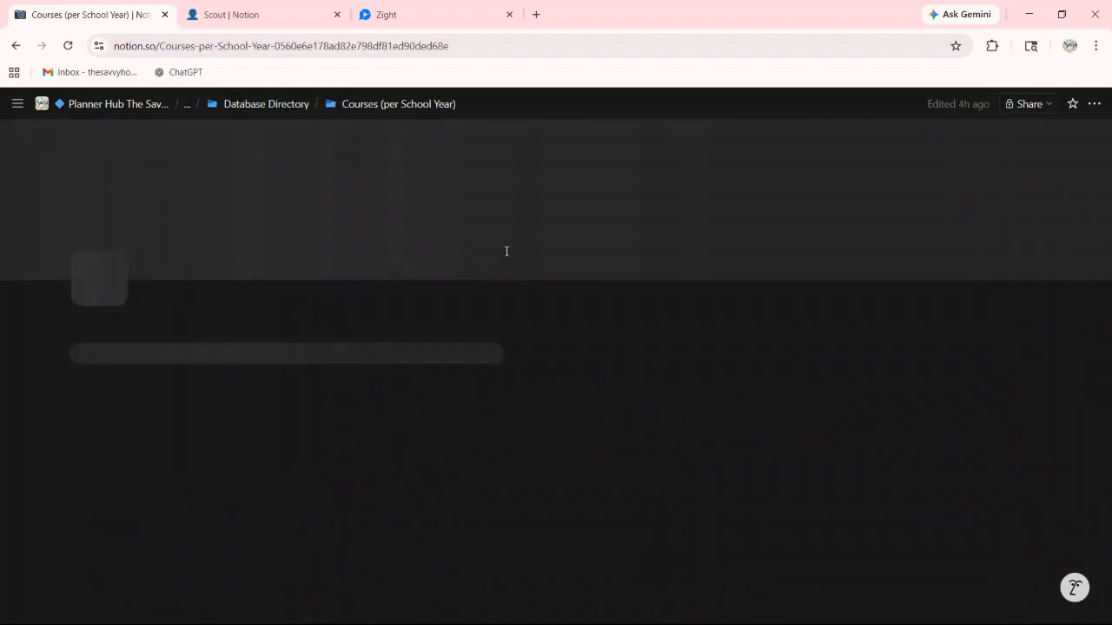
Open the Choose Courses 26/27 page from the directory of courses by school year
scroll(422, 290, "down", 1)
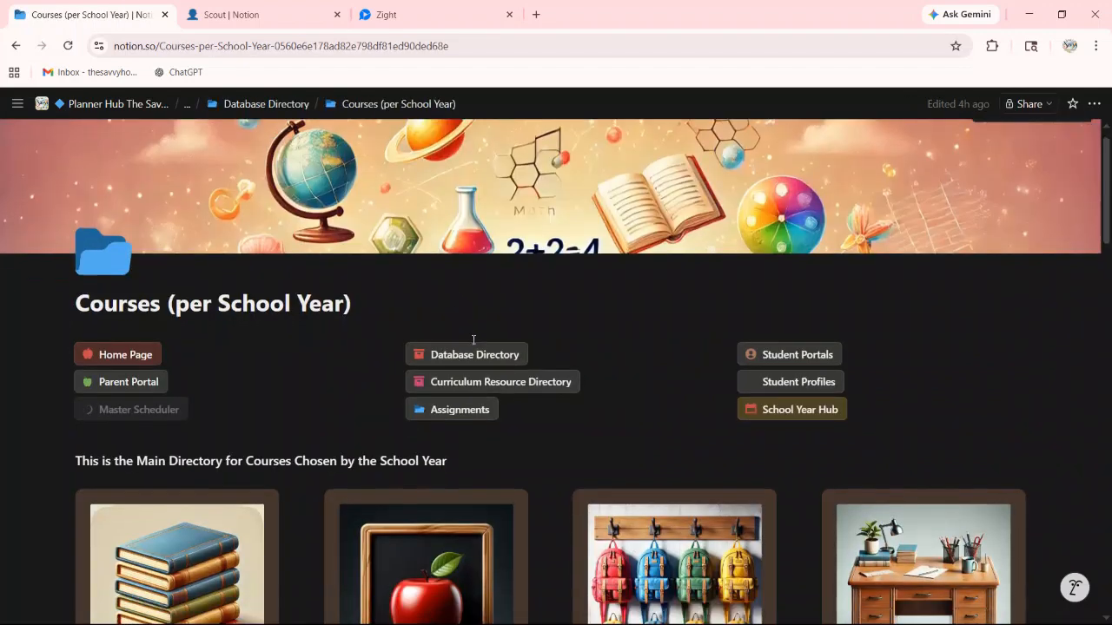
scroll(467, 333, "down", 3)
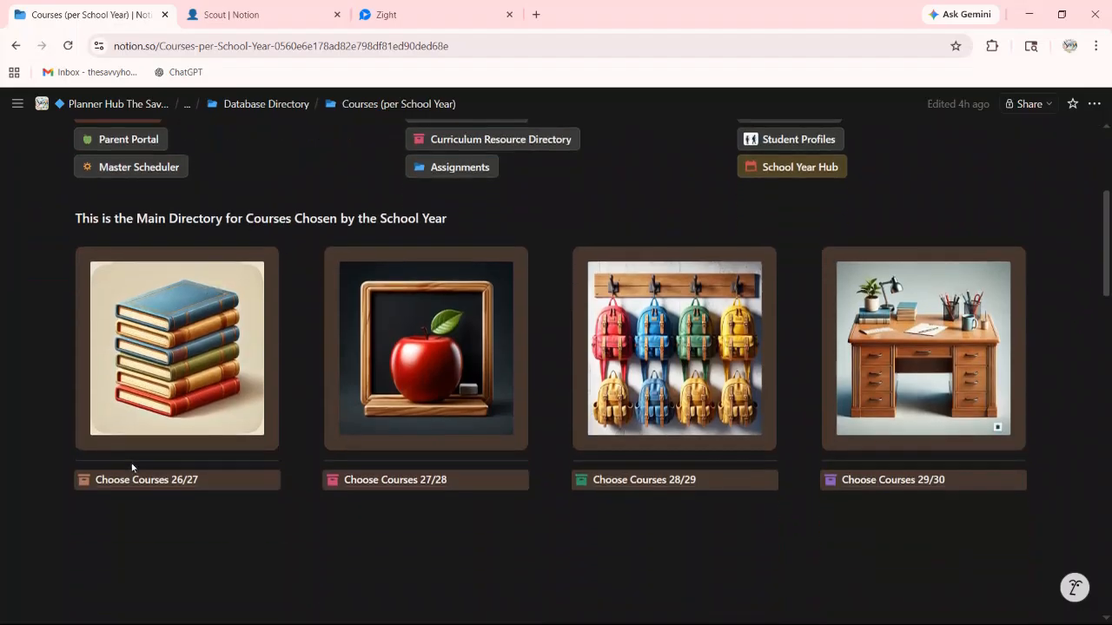
left_click(173, 459)
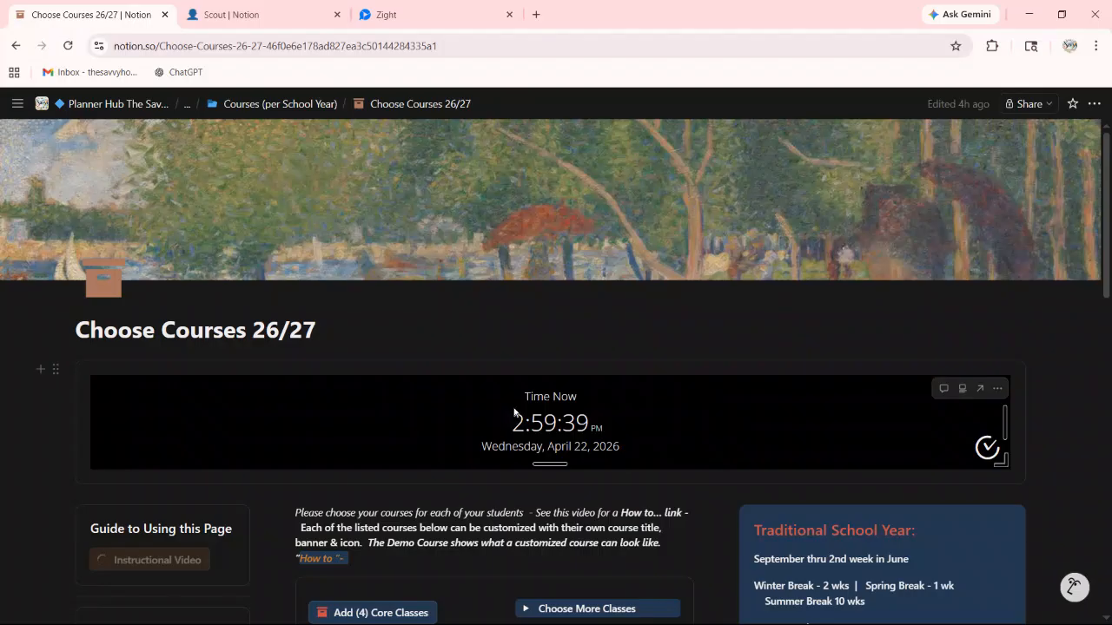
Add the four core classes (Math, English, History, Science) using the page's preset course option
scroll(517, 417, "down", 2)
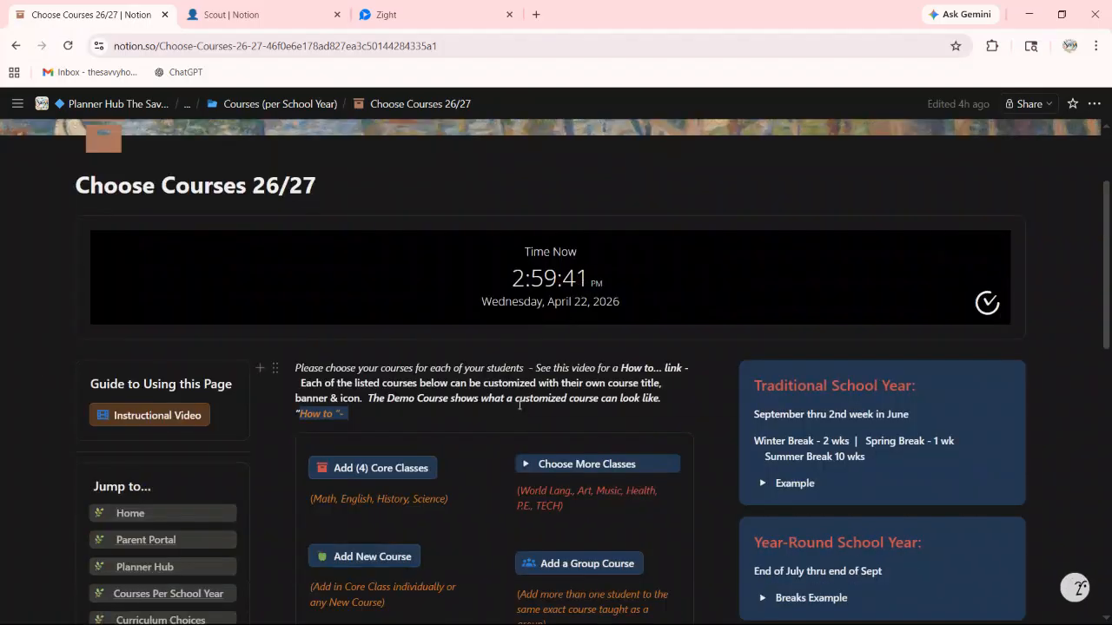
scroll(518, 405, "down", 2)
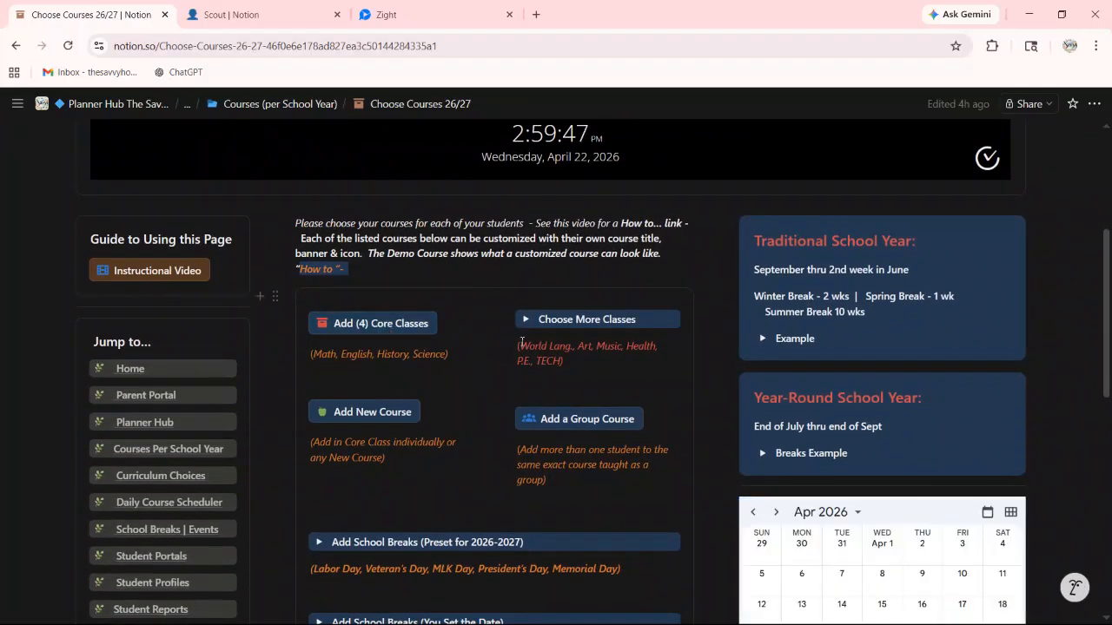
scroll(521, 347, "down", 4)
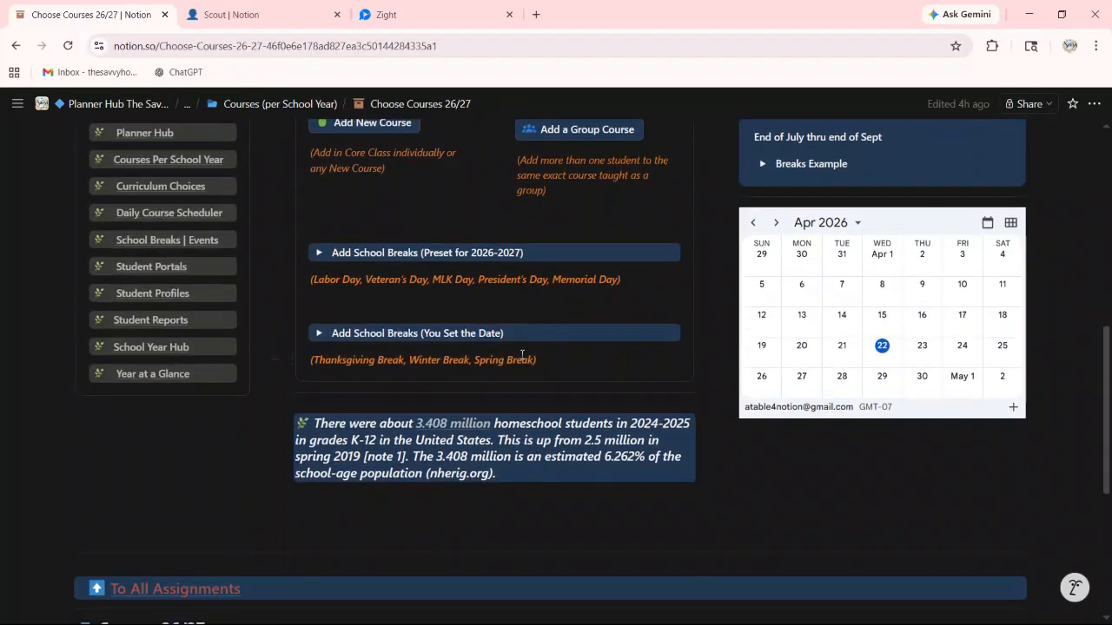
scroll(425, 326, "up", 1)
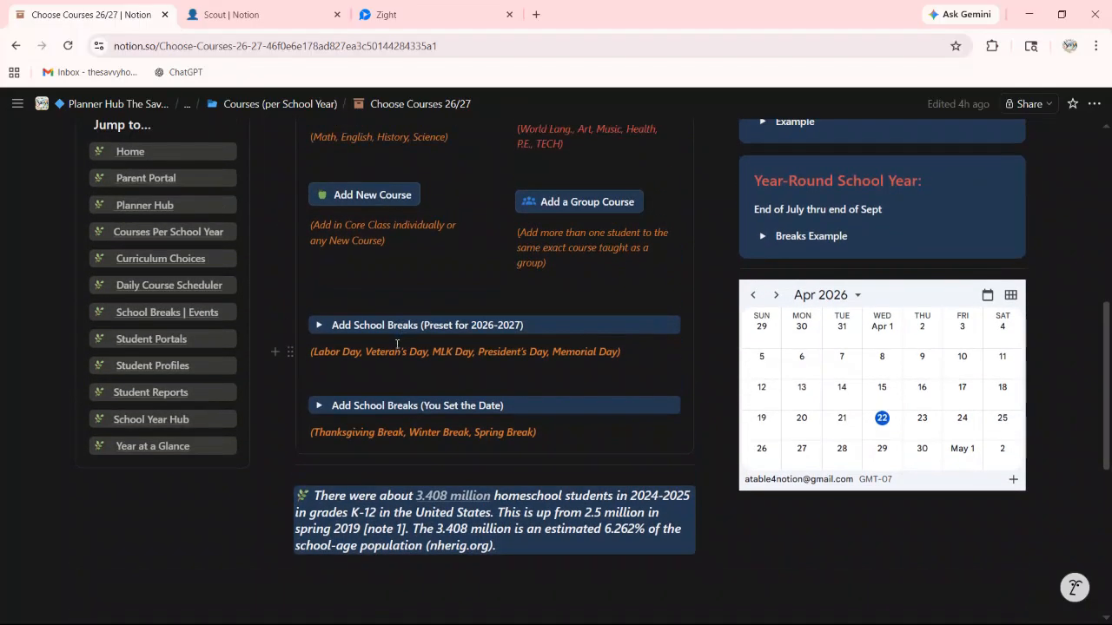
scroll(379, 338, "up", 2)
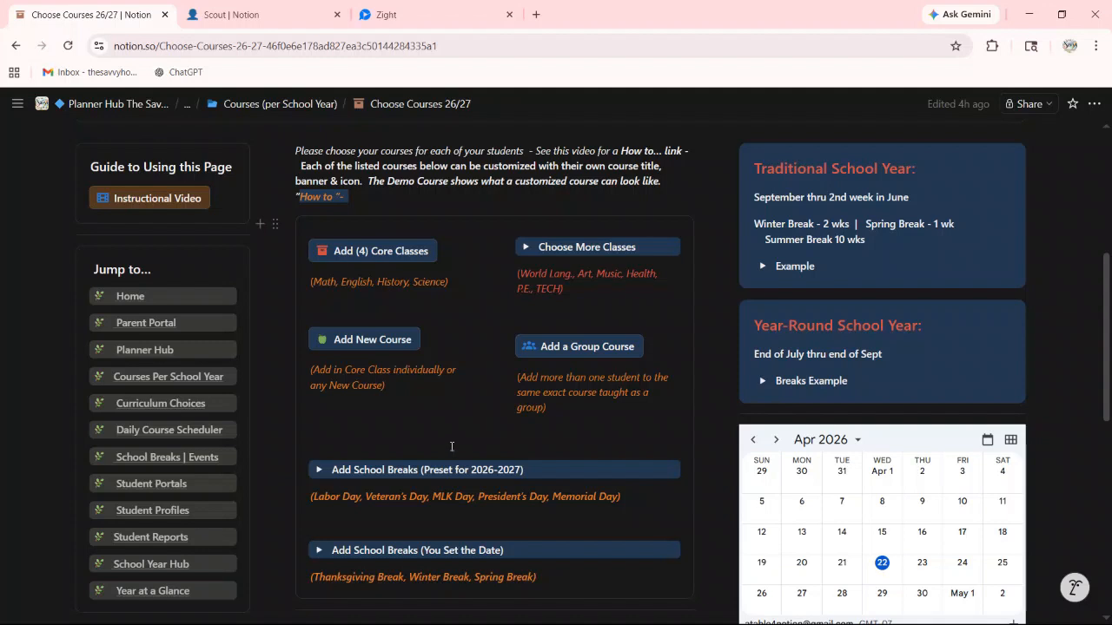
left_click(384, 252)
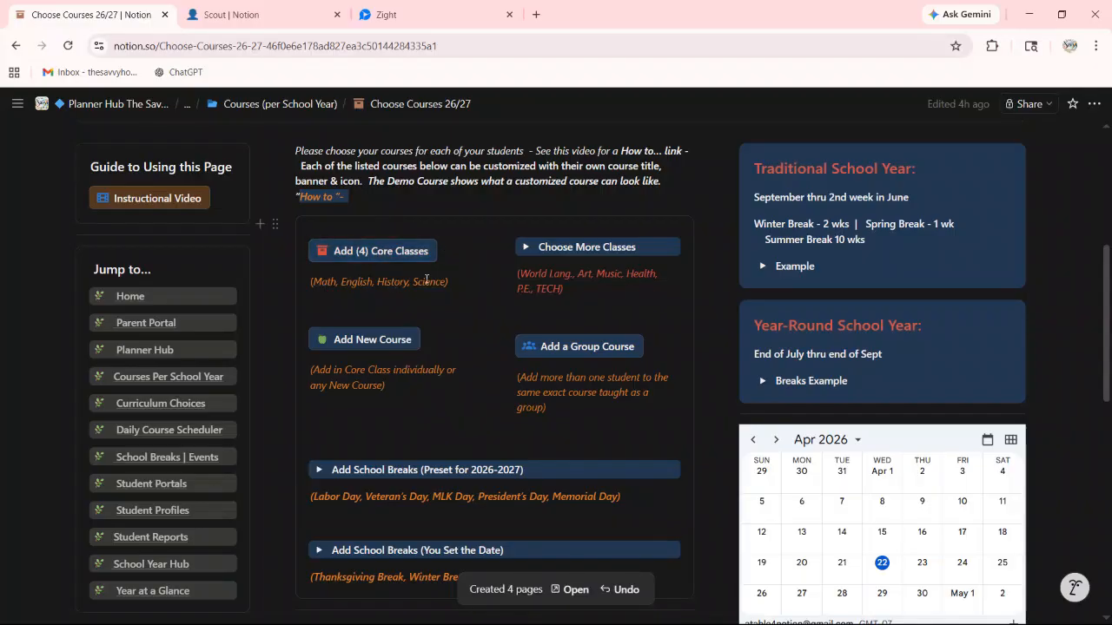
Find the new core courses in the Courses 26/27 database and display them in Gallery View
scroll(476, 311, "down", 3)
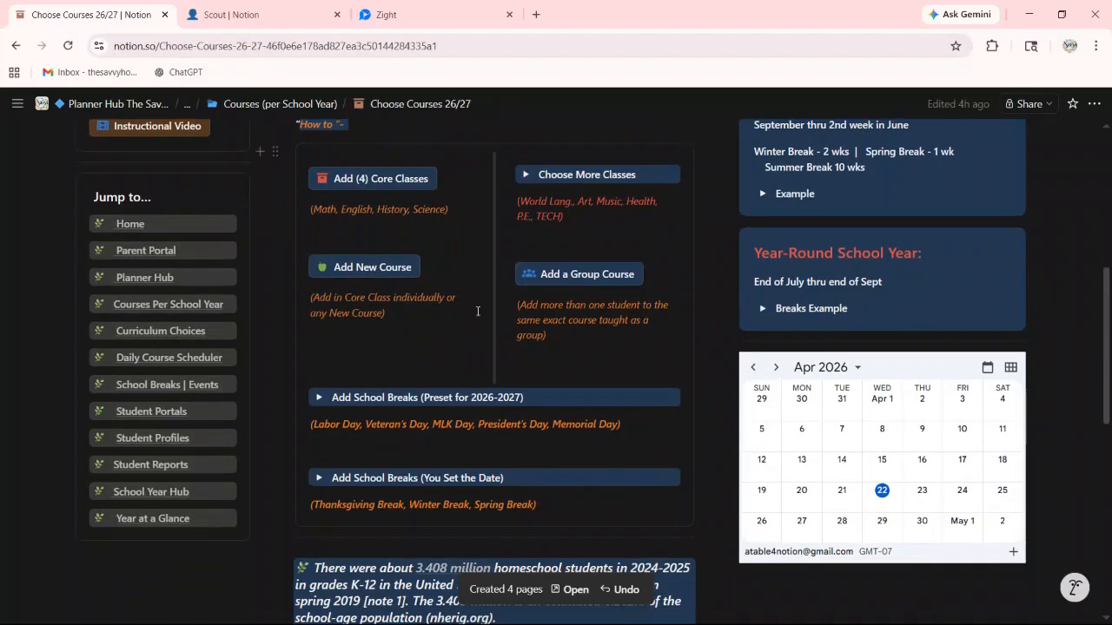
scroll(477, 311, "down", 9)
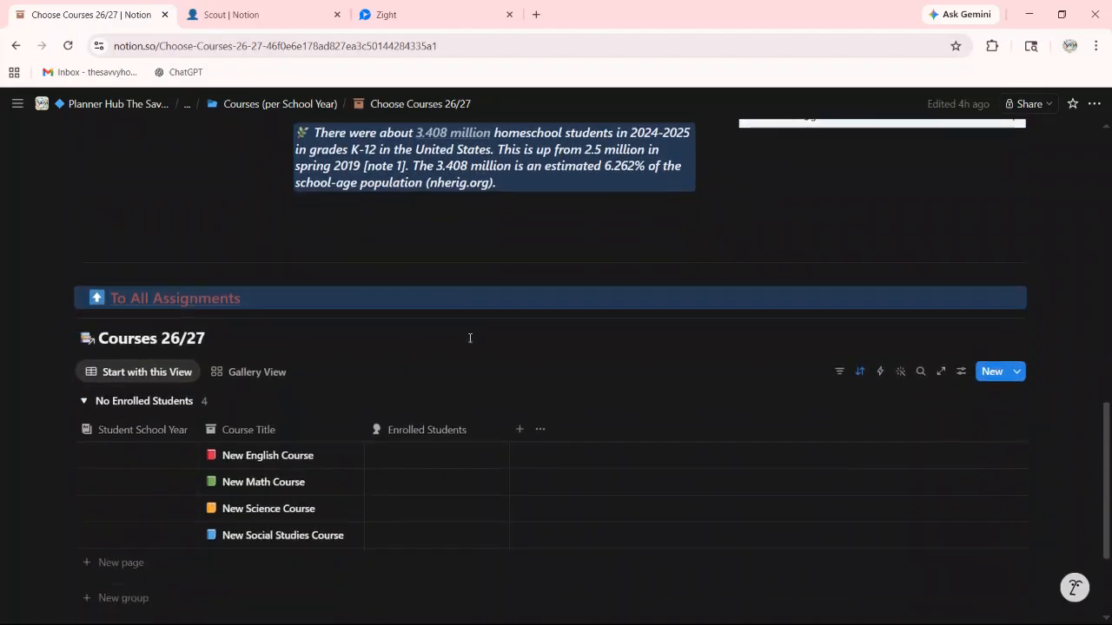
scroll(432, 186, "up", 3)
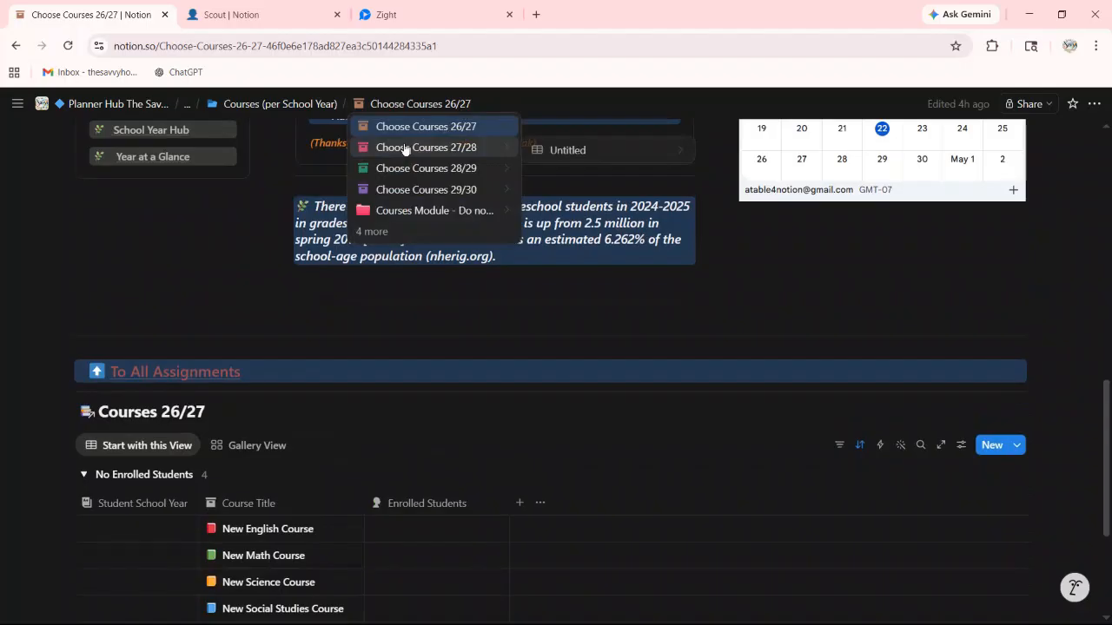
scroll(423, 149, "down", 5)
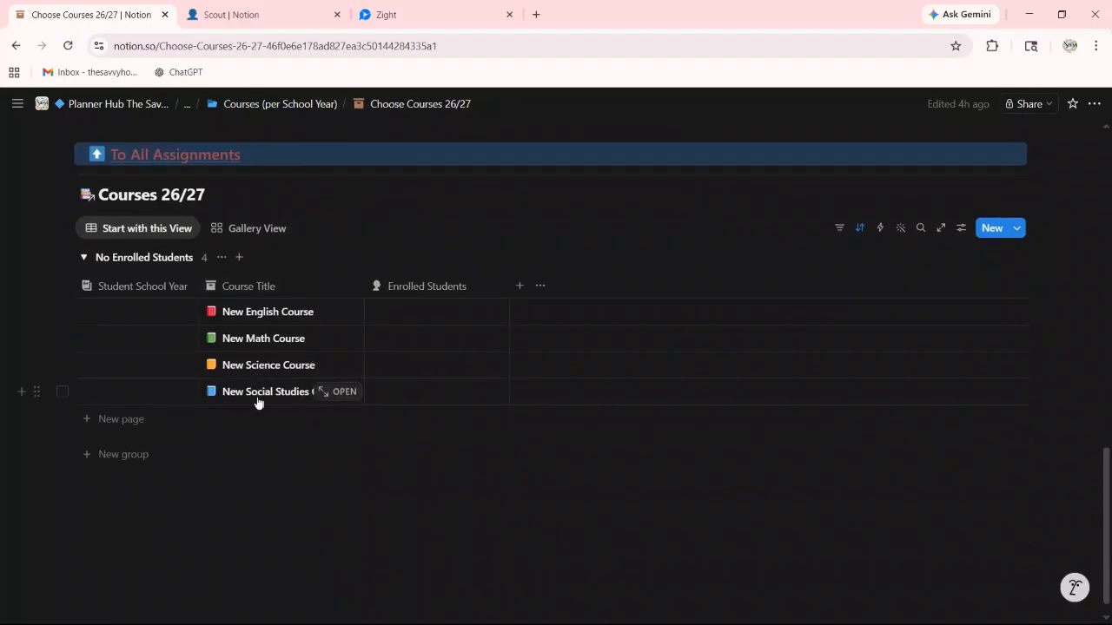
left_click(265, 233)
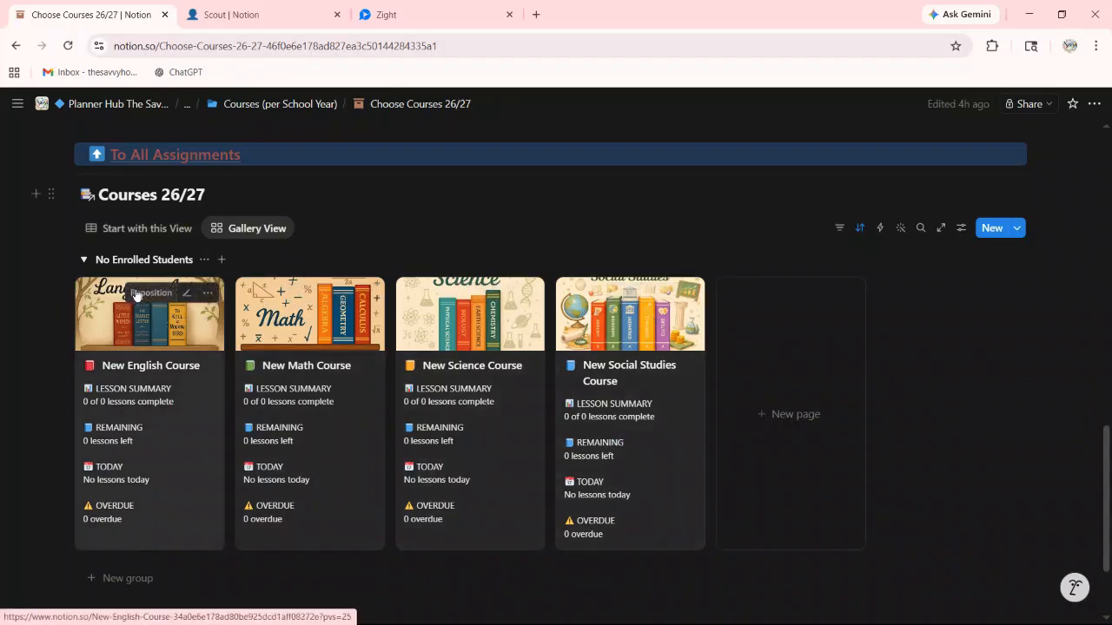
Reposition the cover images of the New Science Course and New Social Studies Course cards so their titles show, saving each position
left_click(471, 293)
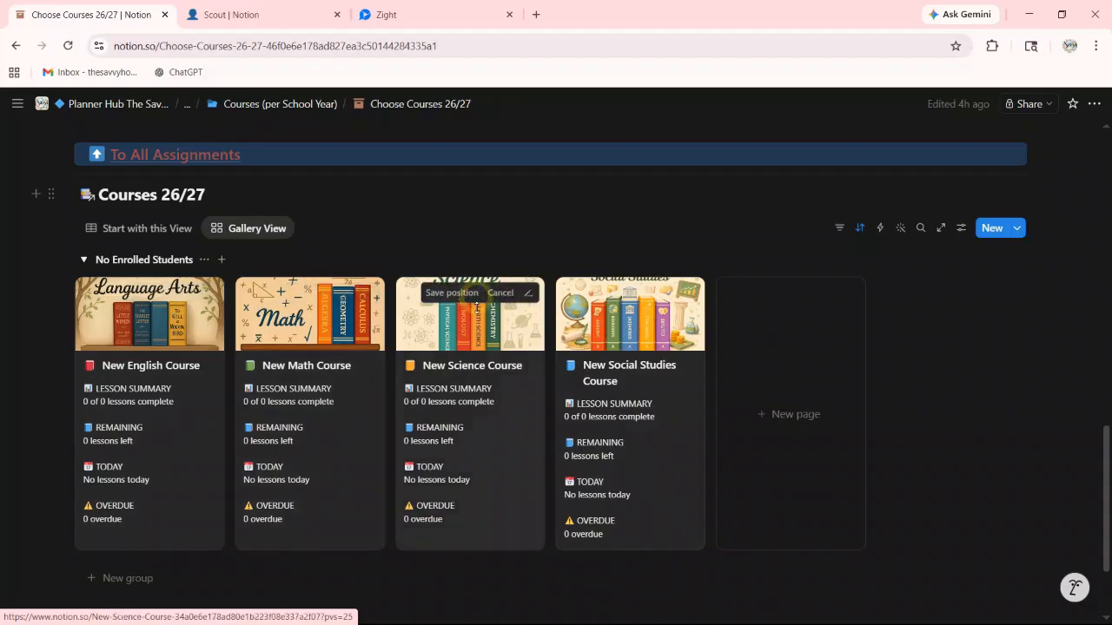
left_click_drag(473, 321, 478, 365)
left_click(452, 293)
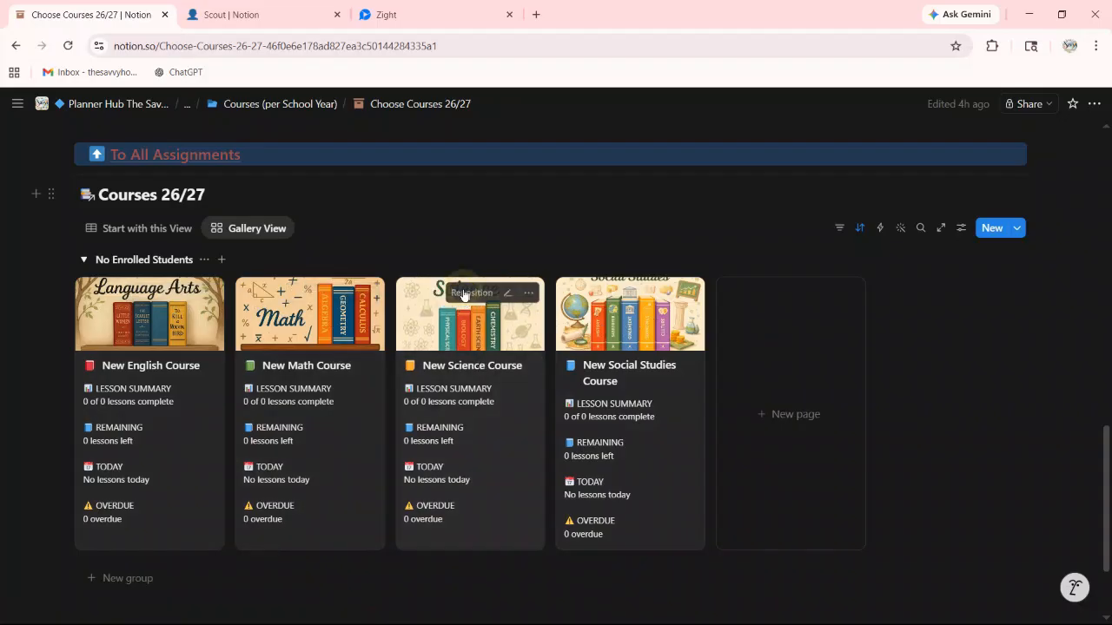
left_click(634, 297)
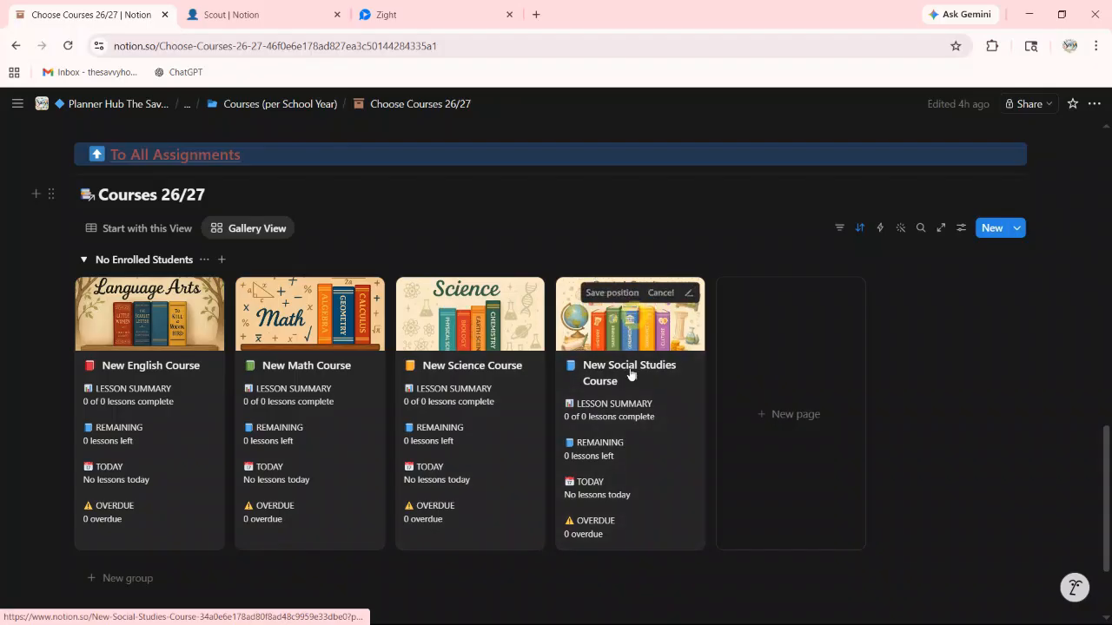
left_click_drag(618, 310, 618, 337)
left_click(612, 293)
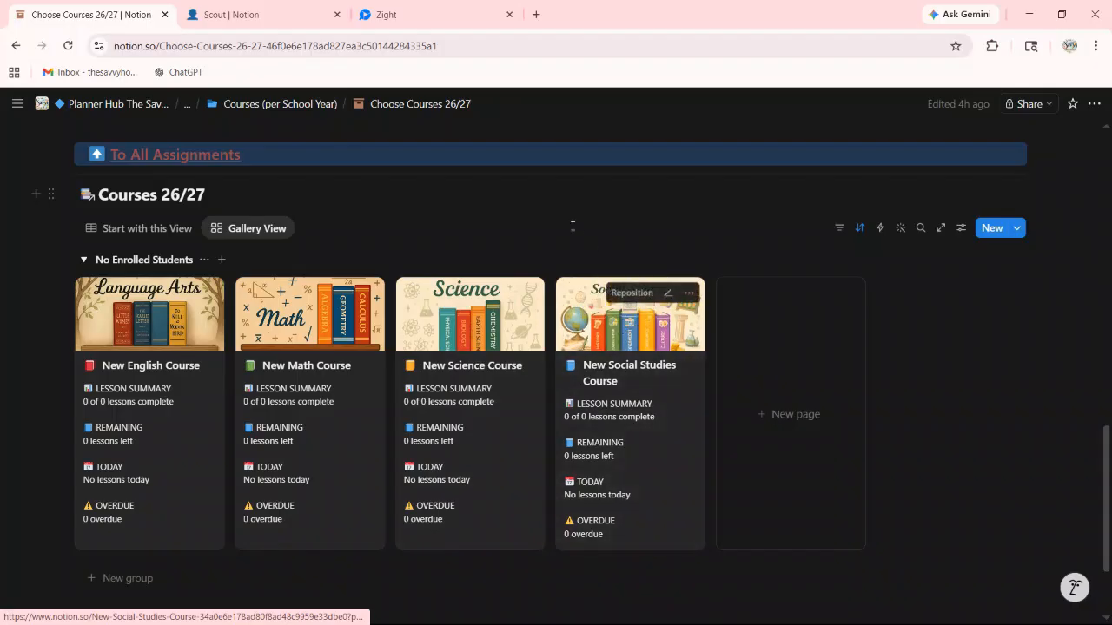
In the Start with this View table, set the Student School Year of all four courses to Student #1 - 2026-2027
left_click(133, 229)
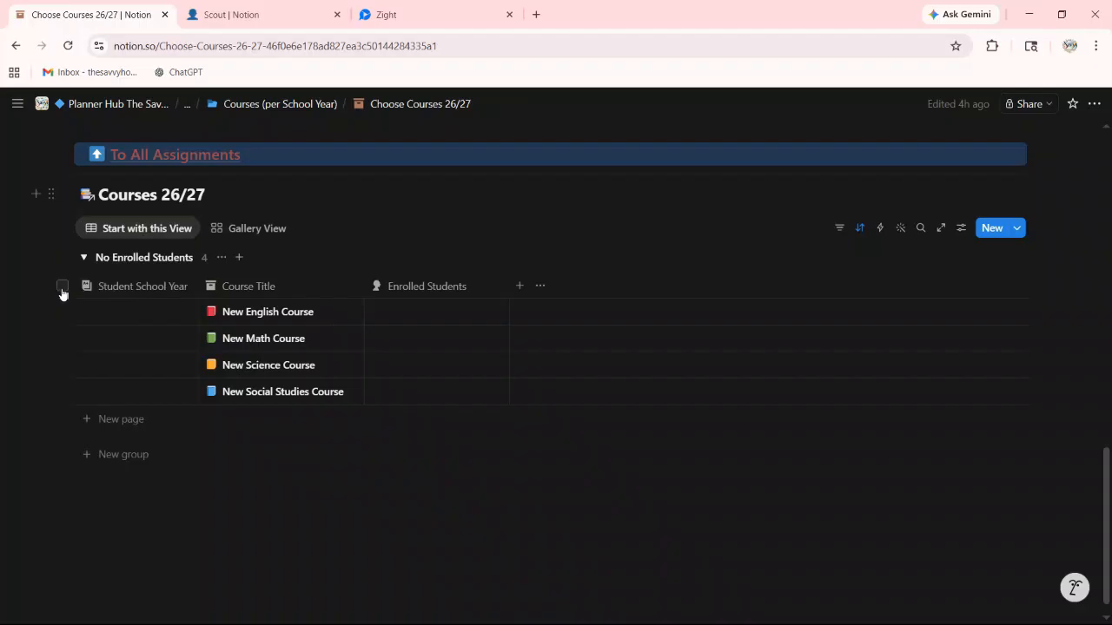
left_click(62, 288)
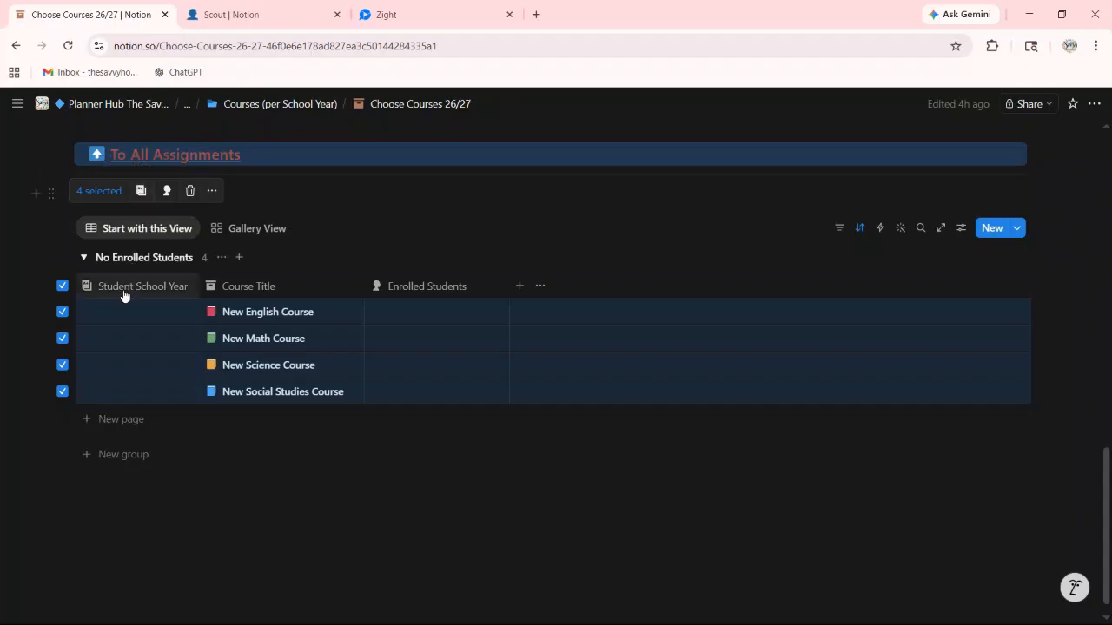
left_click(141, 191)
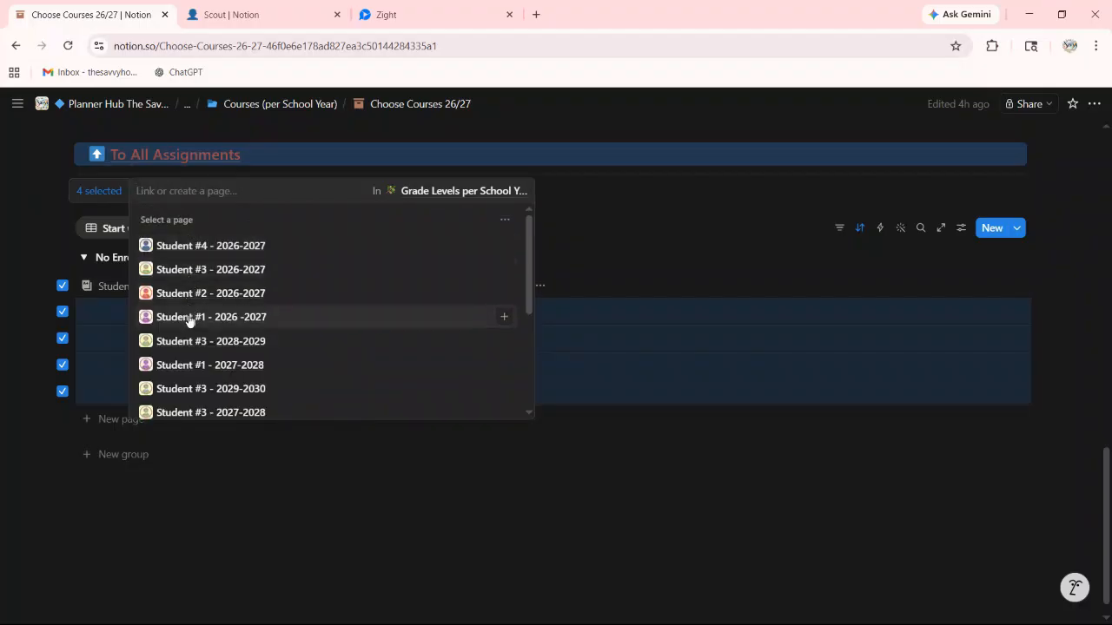
left_click(254, 319)
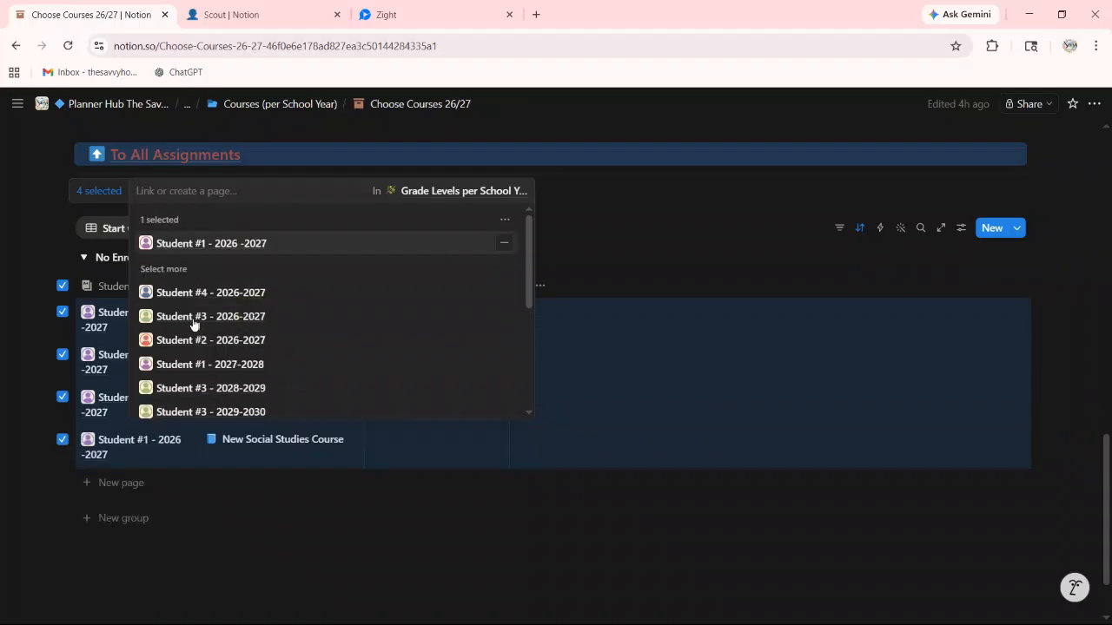
Enroll the first listed student profile in all four selected courses through the Enrolled Students property
left_click(189, 501)
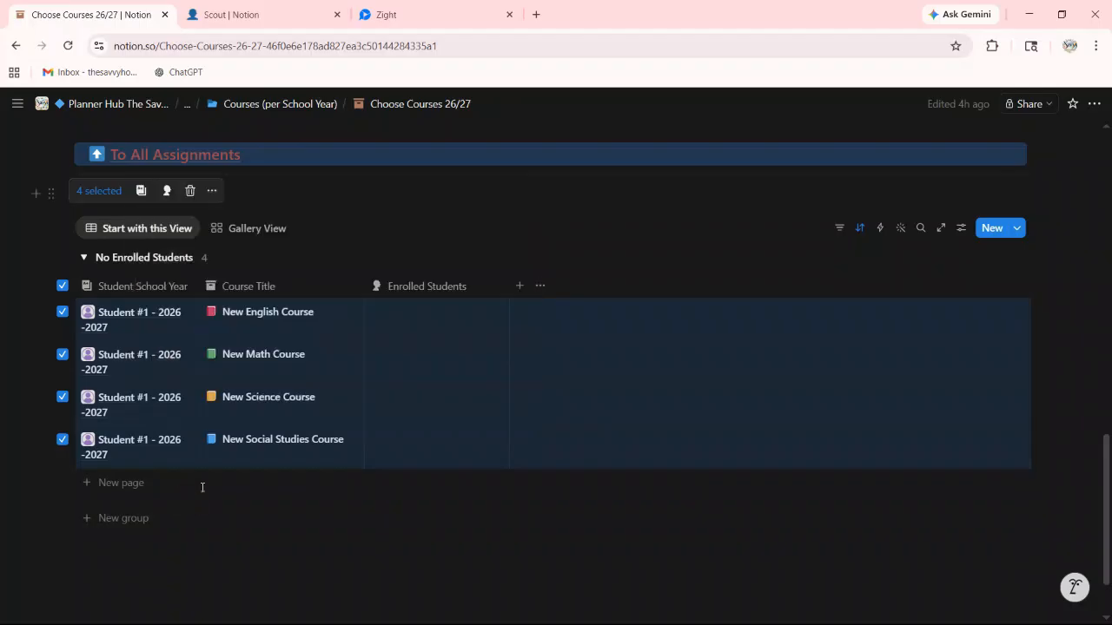
left_click(168, 191)
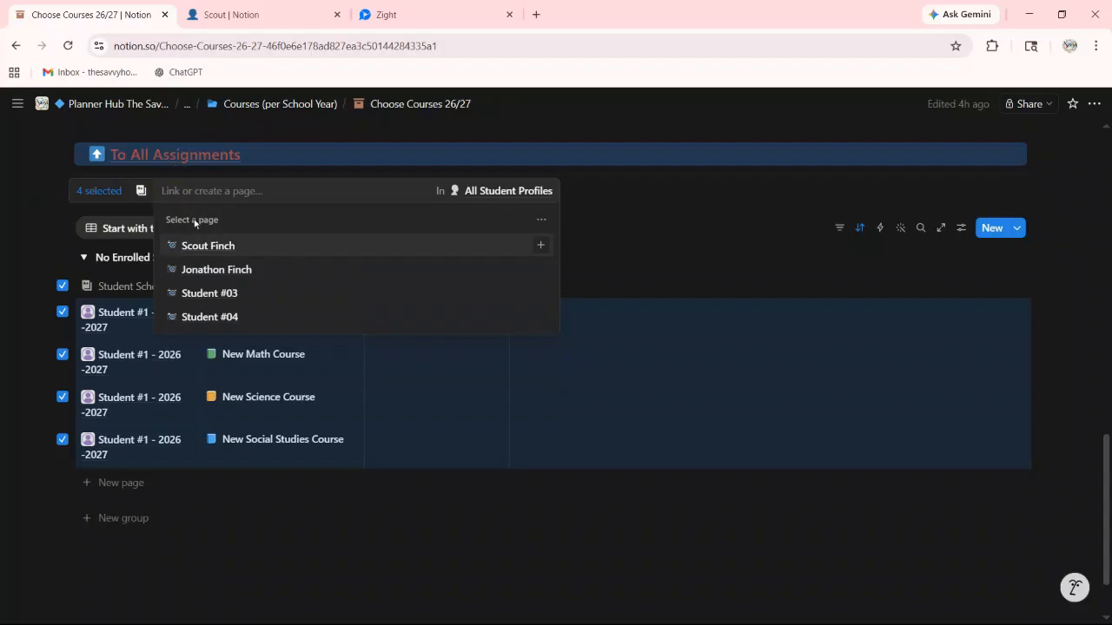
left_click(207, 247)
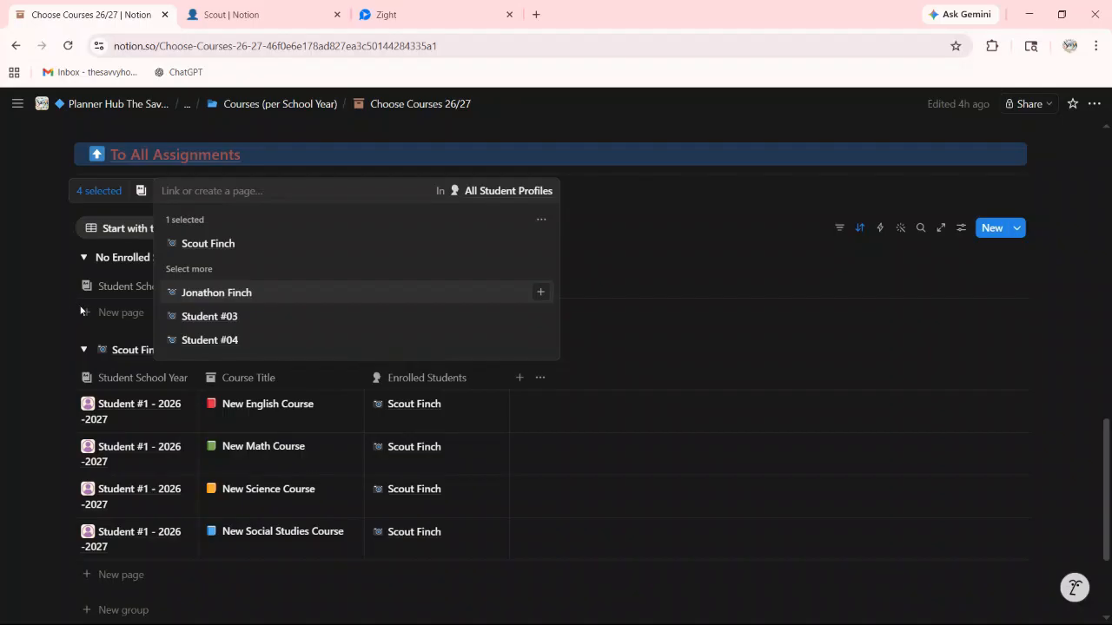
left_click(81, 328)
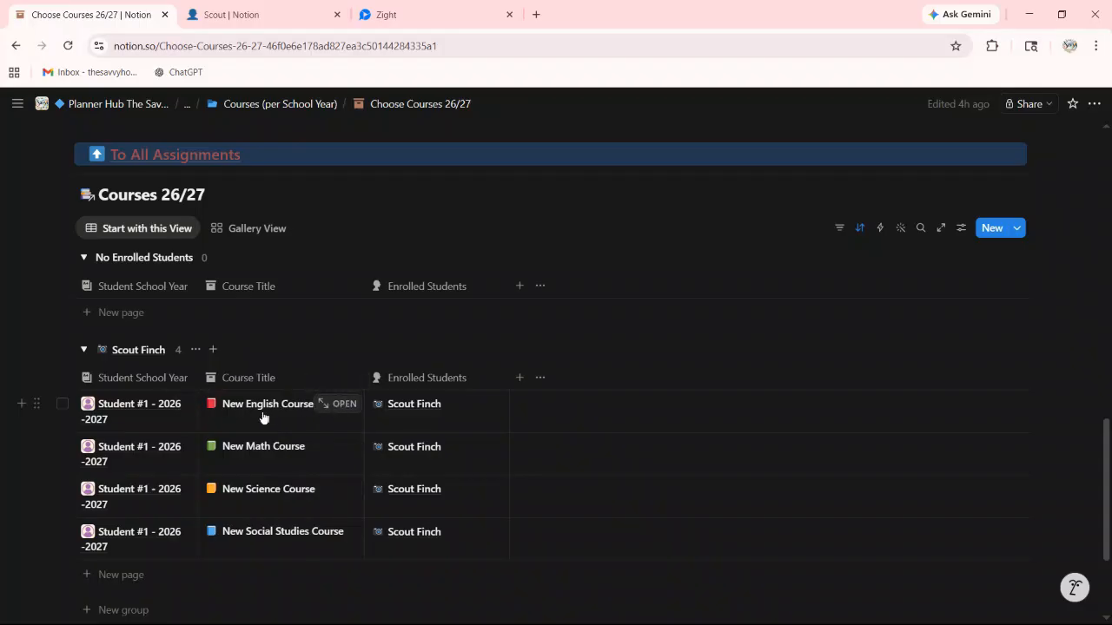
Open the New English Course page and rename it English 7
left_click(332, 403)
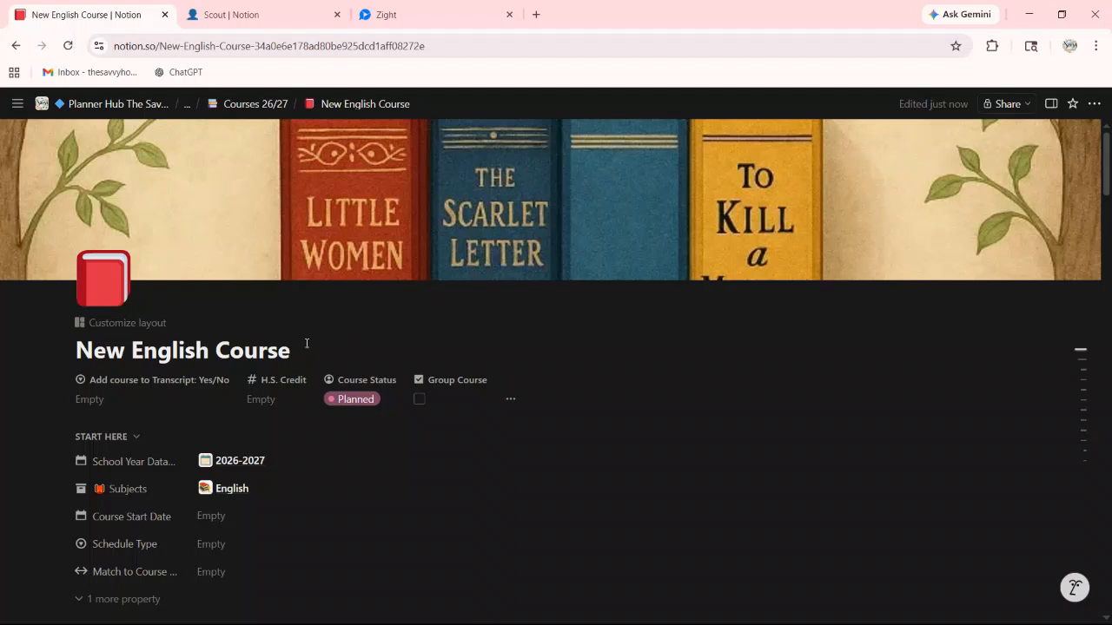
left_click_drag(304, 350, 72, 350)
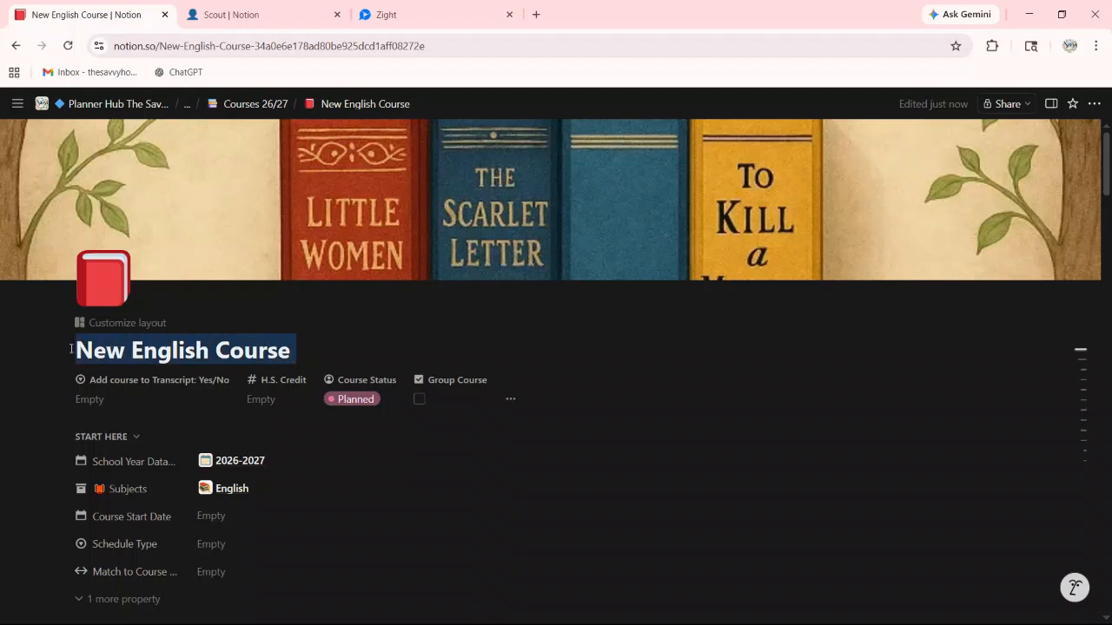
type("English")
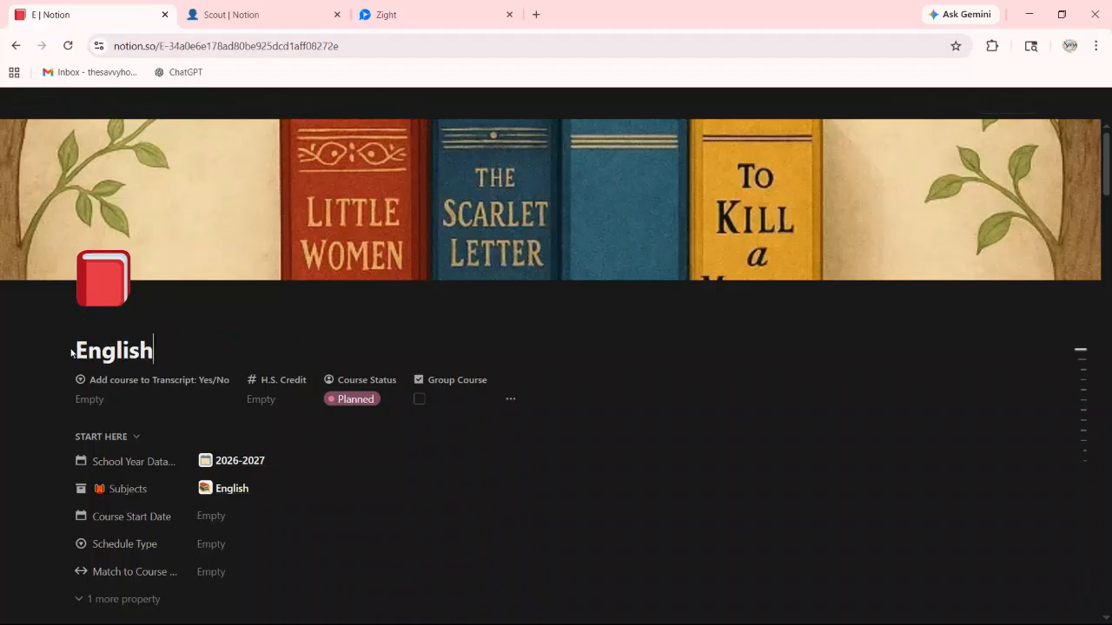
type(" 7")
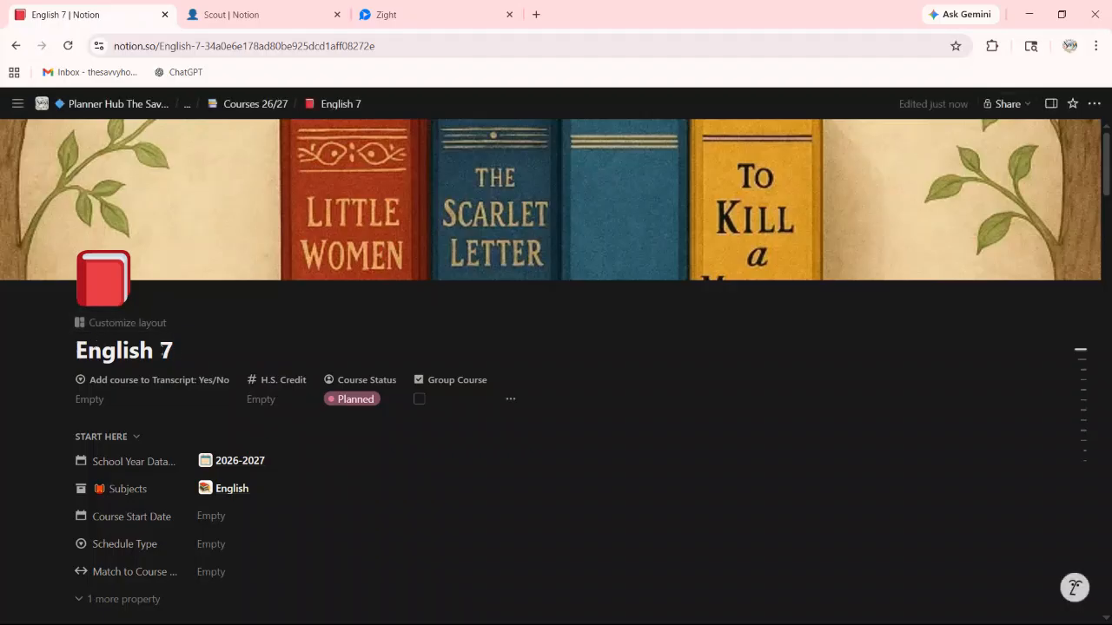
Set English 7's Course Start Date to May 4, 2026 and its Schedule Type to Mon-Fri
scroll(287, 396, "down", 1)
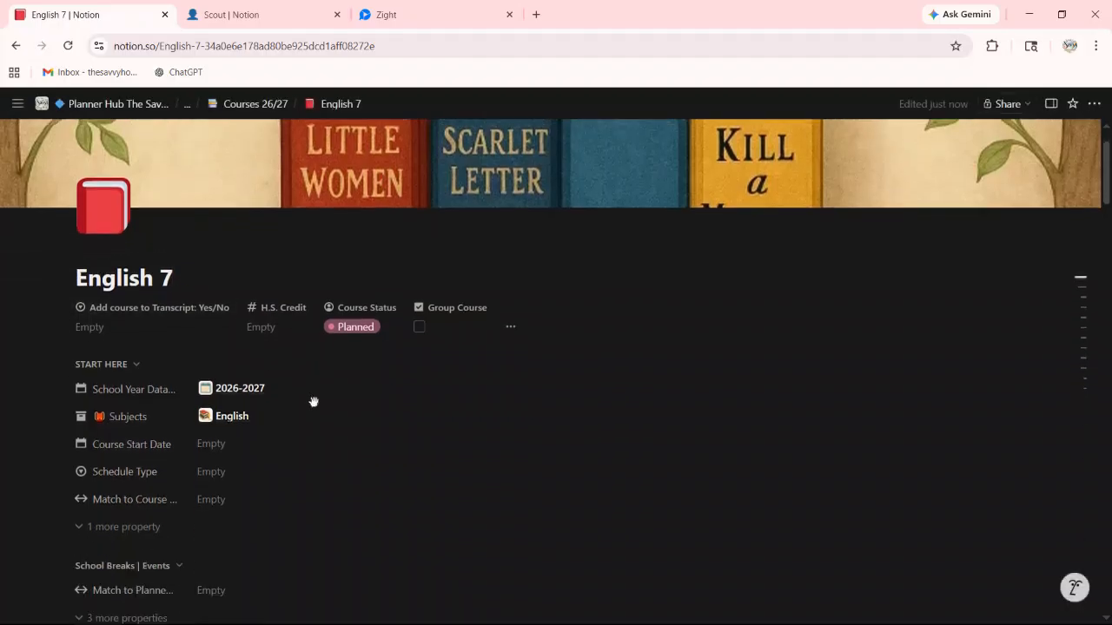
left_click(209, 447)
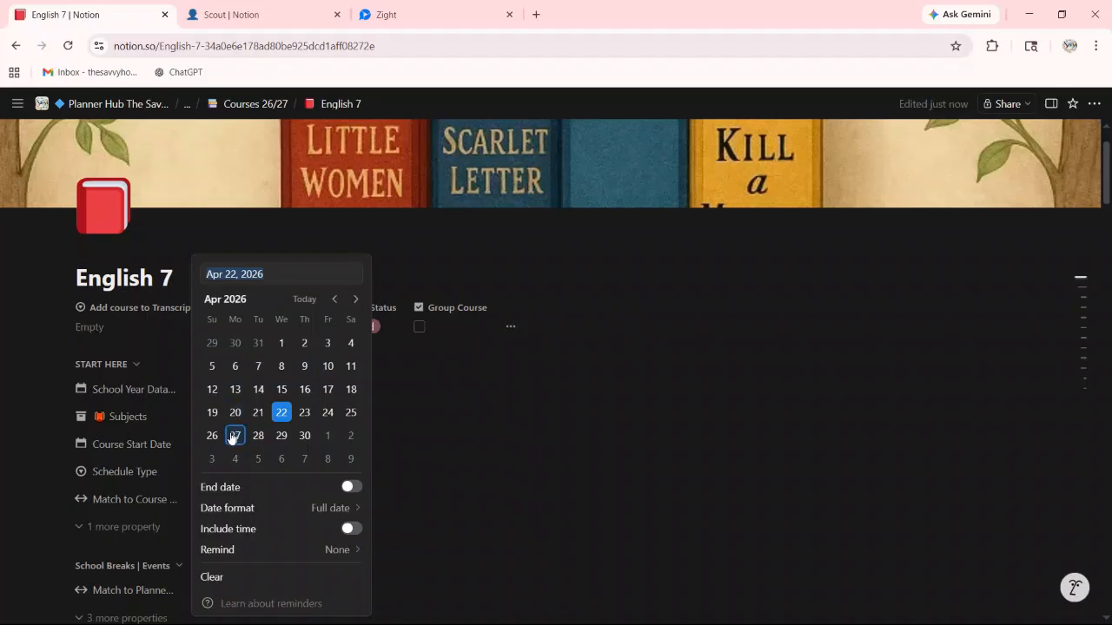
left_click(235, 436)
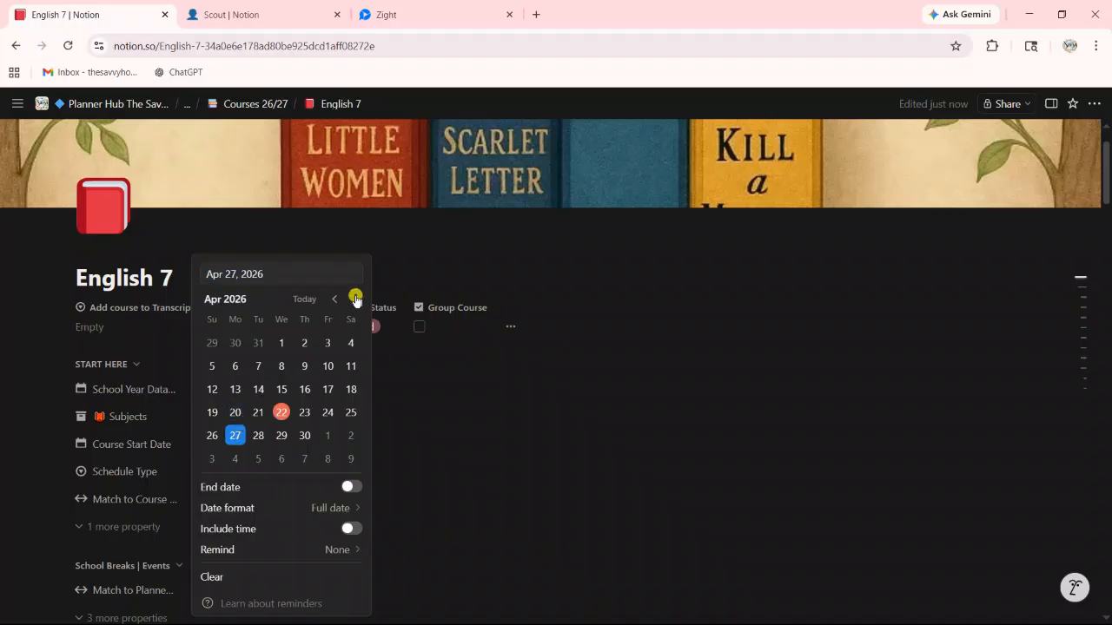
left_click(355, 298)
left_click(235, 366)
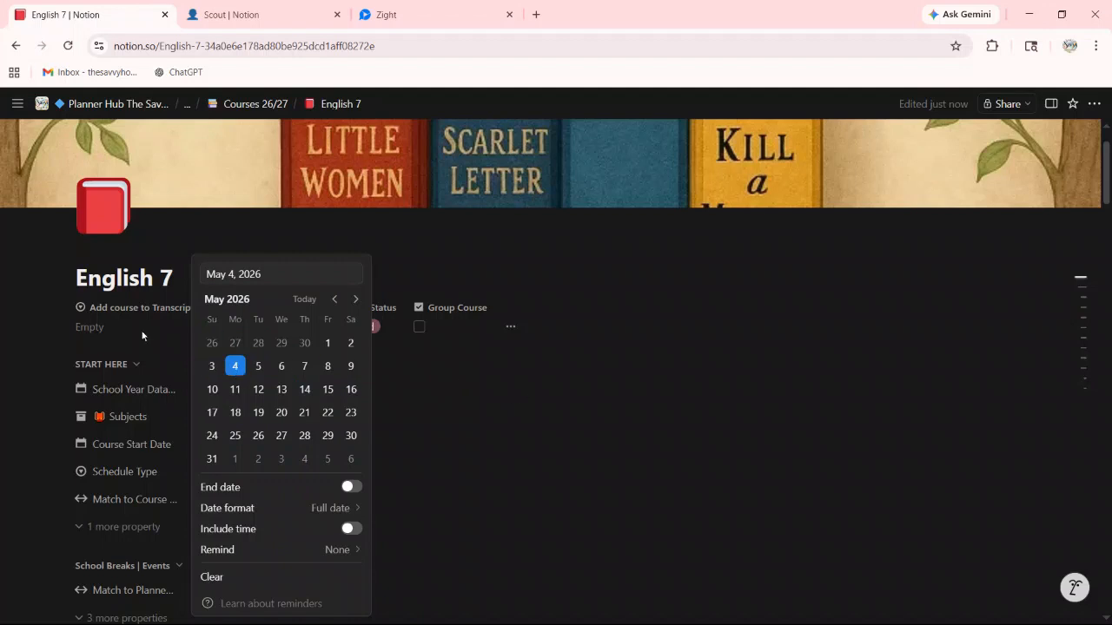
left_click(514, 393)
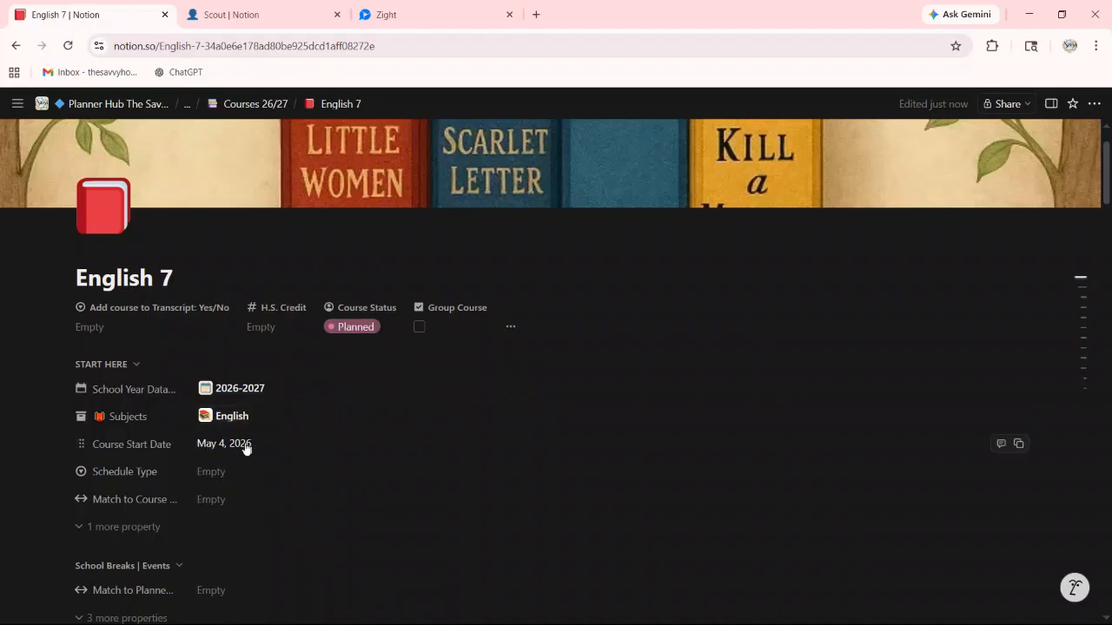
left_click(221, 472)
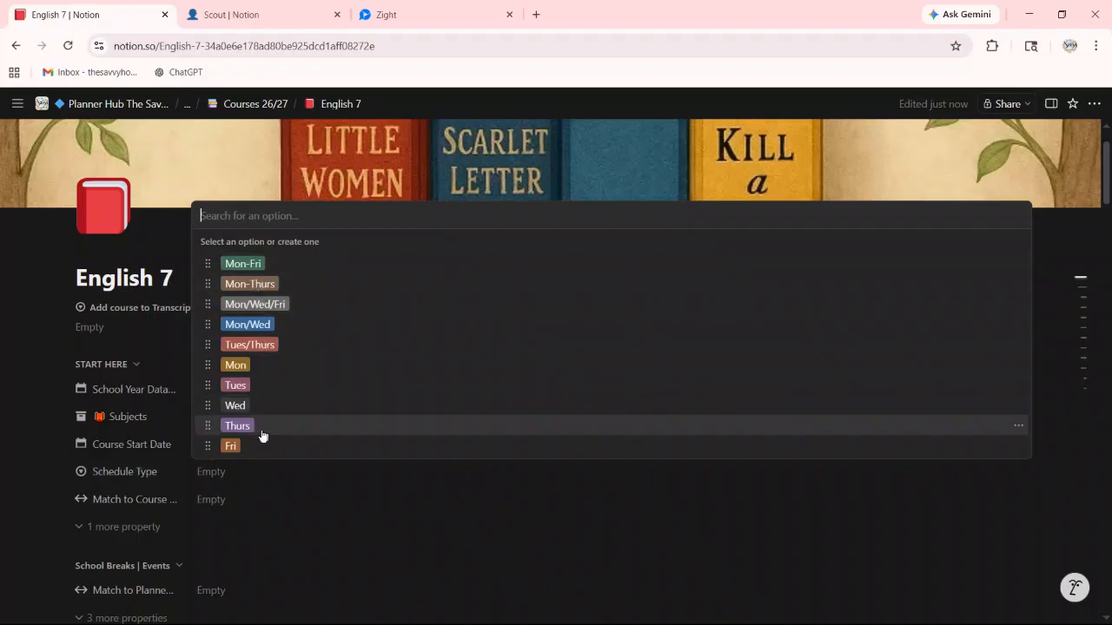
left_click(244, 265)
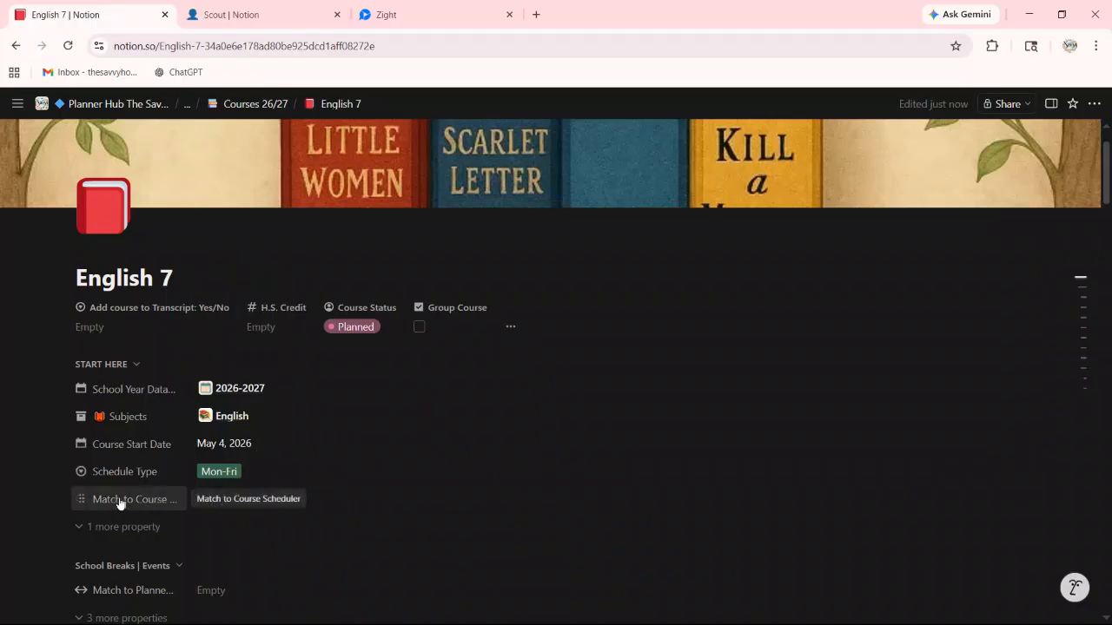
Check the pages available for Match to Course Scheduler, and review English 7's student, resource and course info properties
left_click(216, 501)
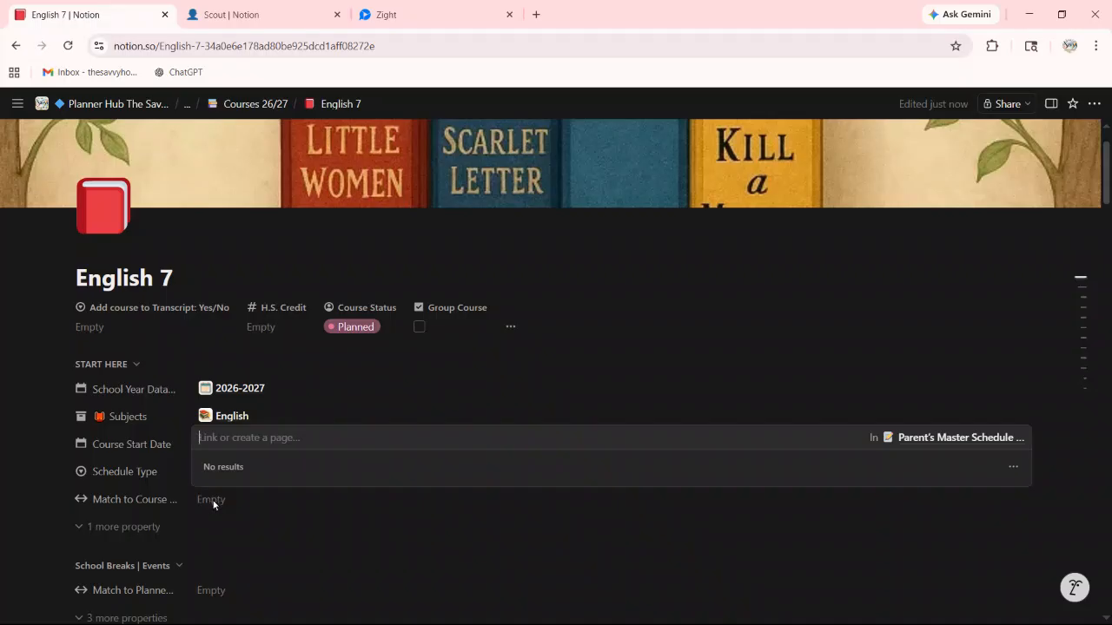
left_click(214, 504)
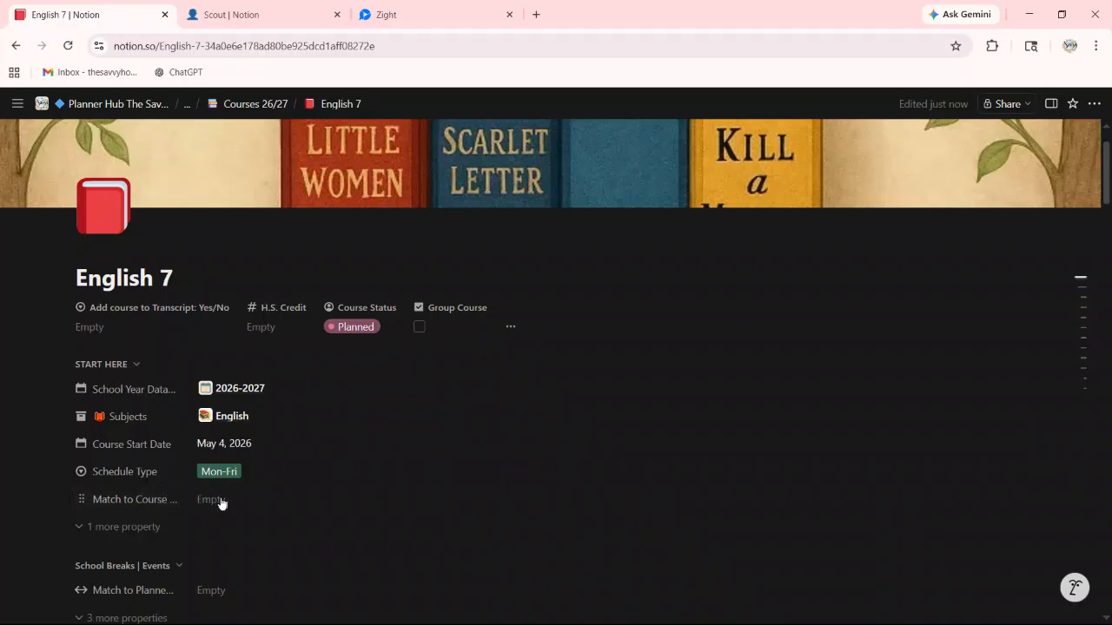
scroll(223, 502, "down", 1)
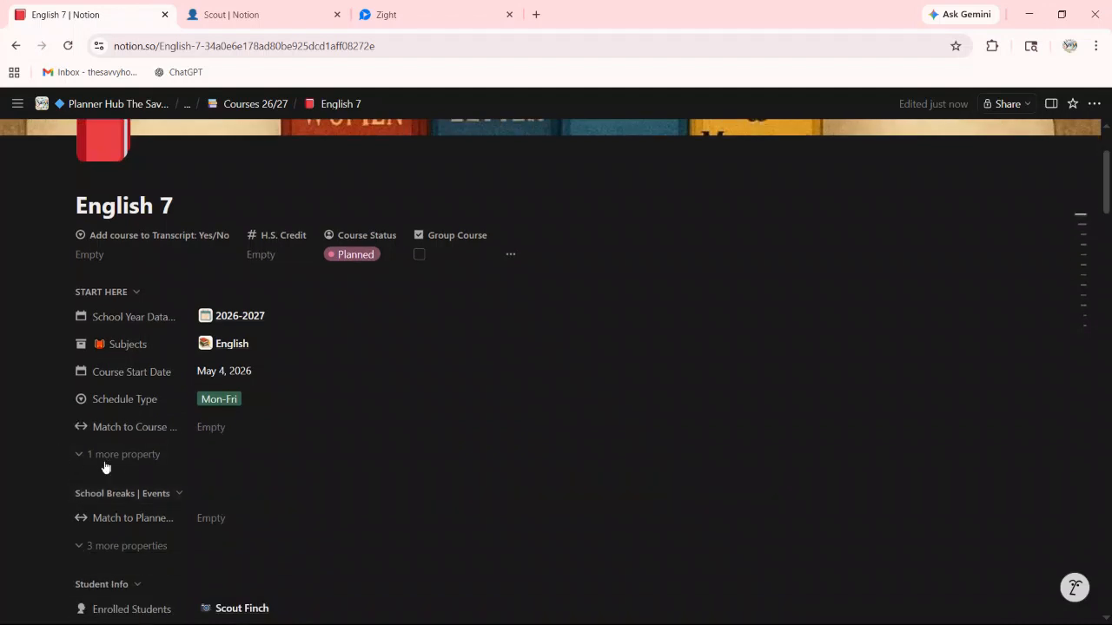
scroll(207, 498, "down", 1)
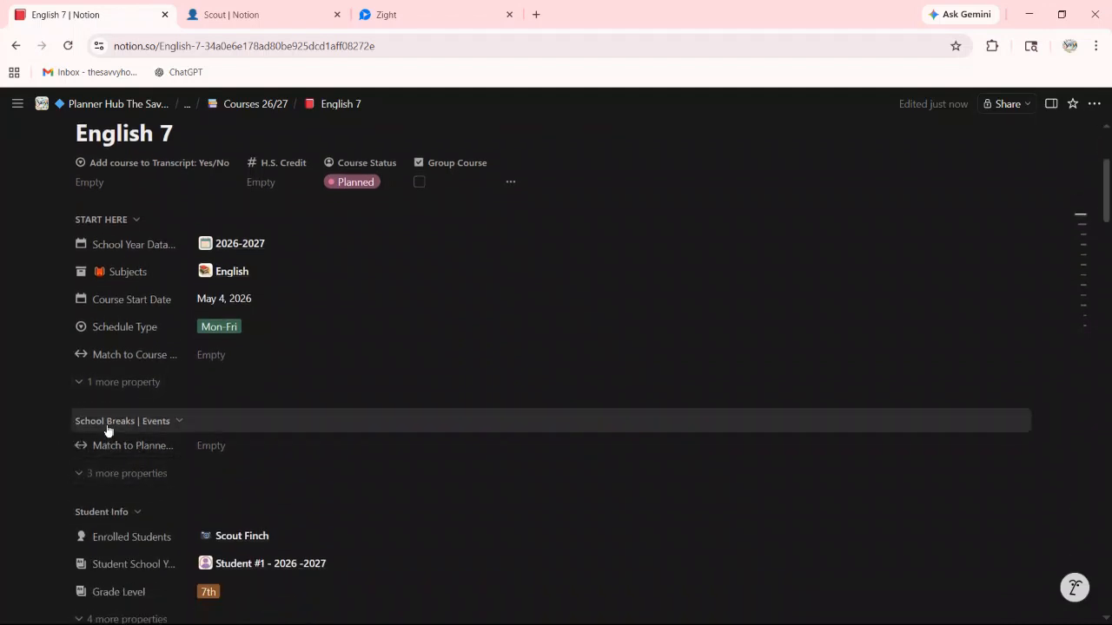
scroll(209, 451, "down", 2)
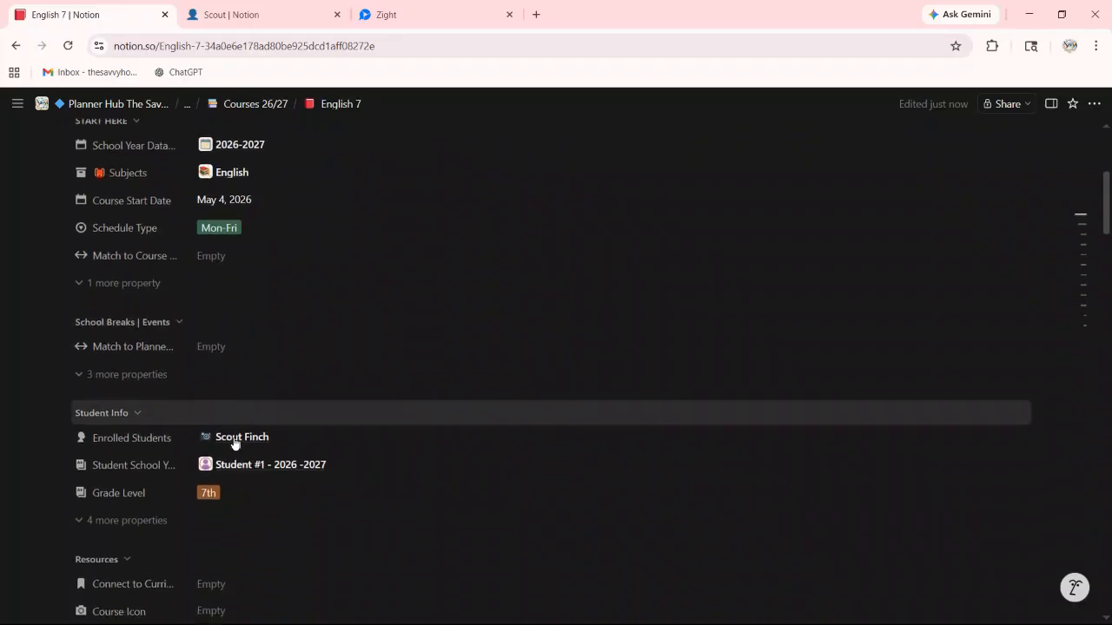
scroll(226, 412, "down", 1)
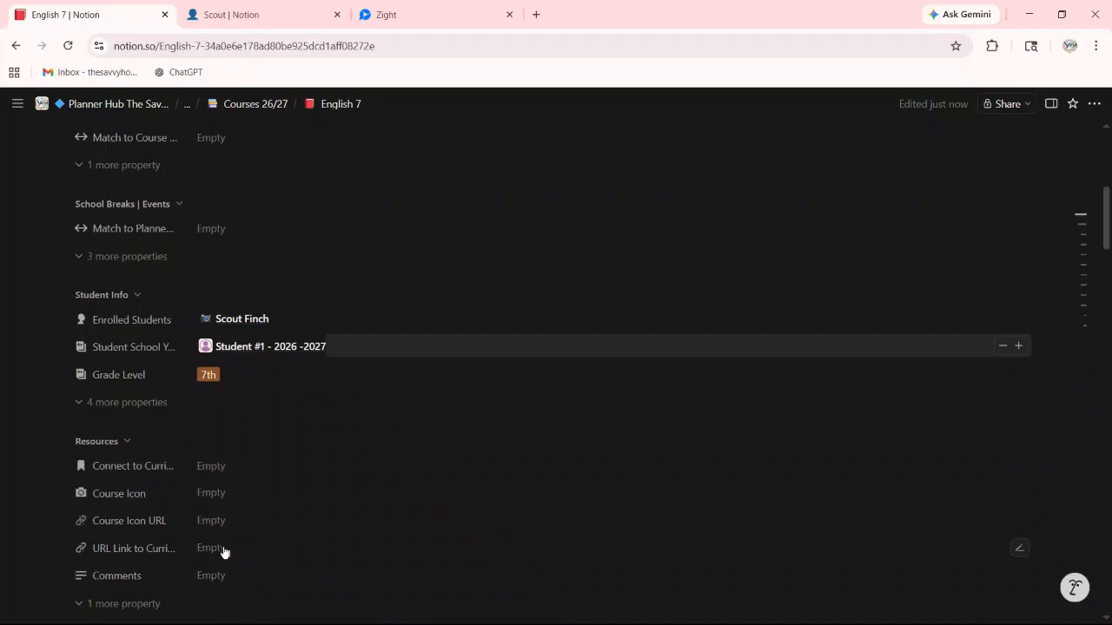
scroll(217, 460, "down", 3)
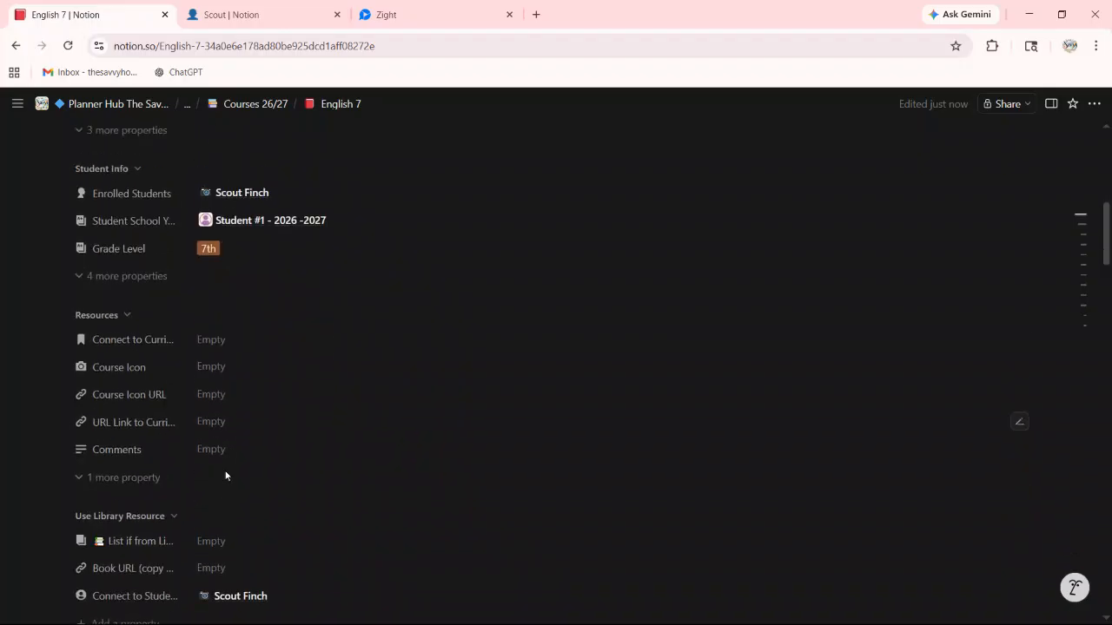
scroll(235, 441, "down", 5)
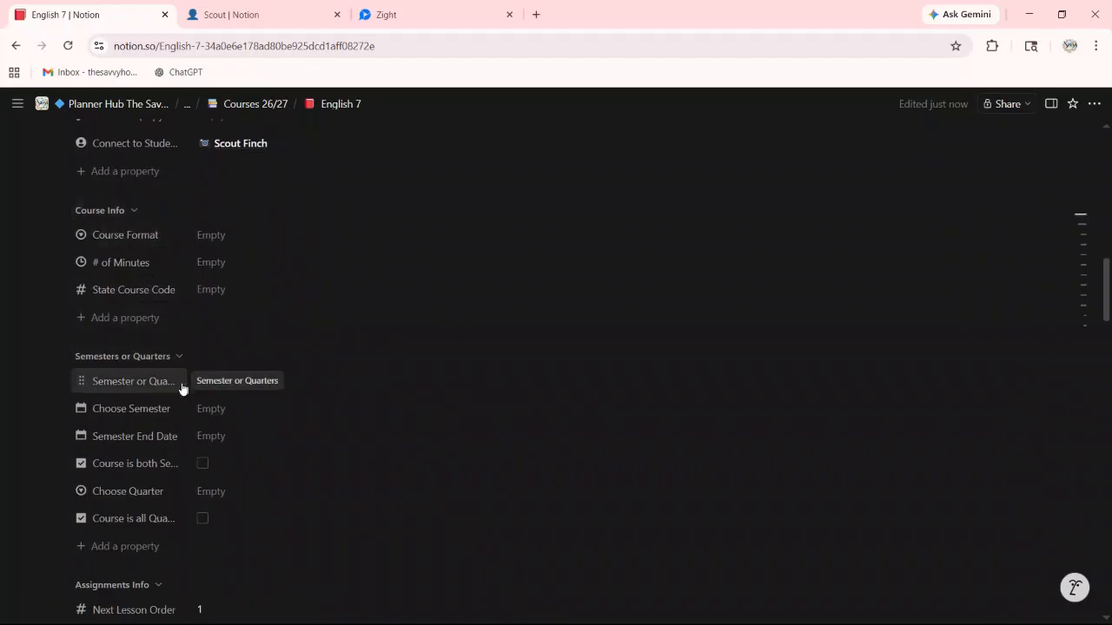
Set the Semester or Quarters property to Semesters and view the Choose Semester options without picking one
left_click(212, 383)
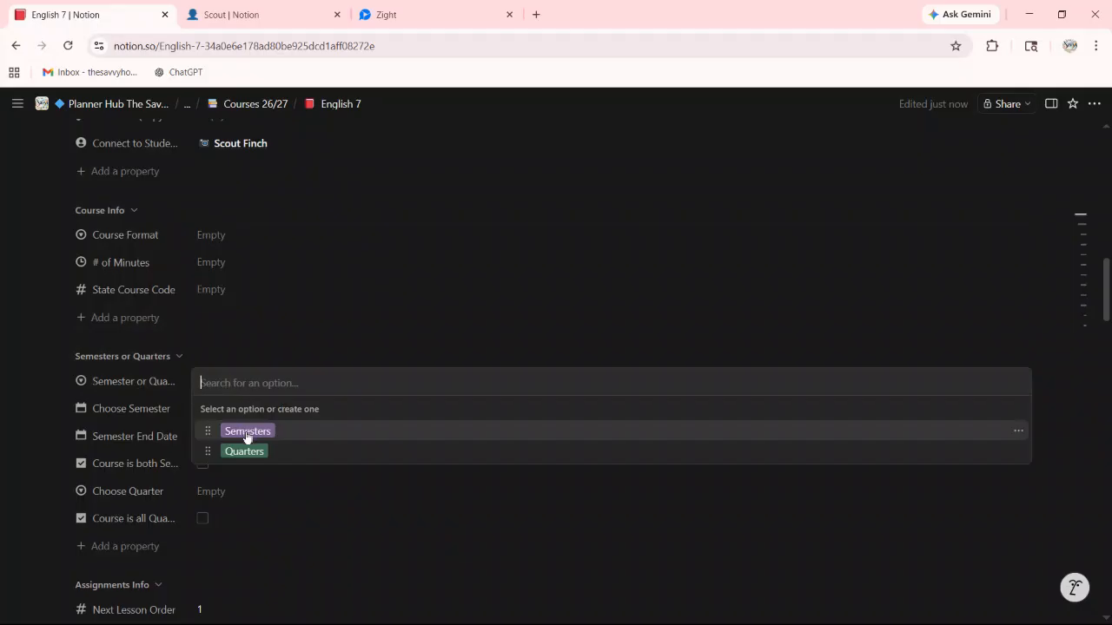
left_click(247, 433)
left_click(219, 412)
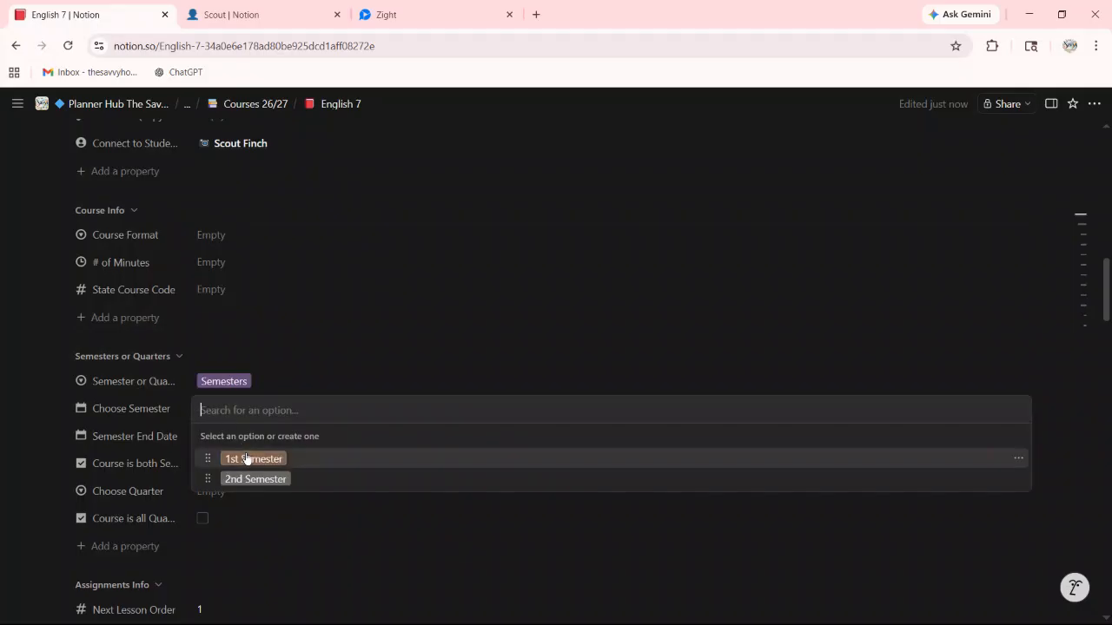
left_click(283, 378)
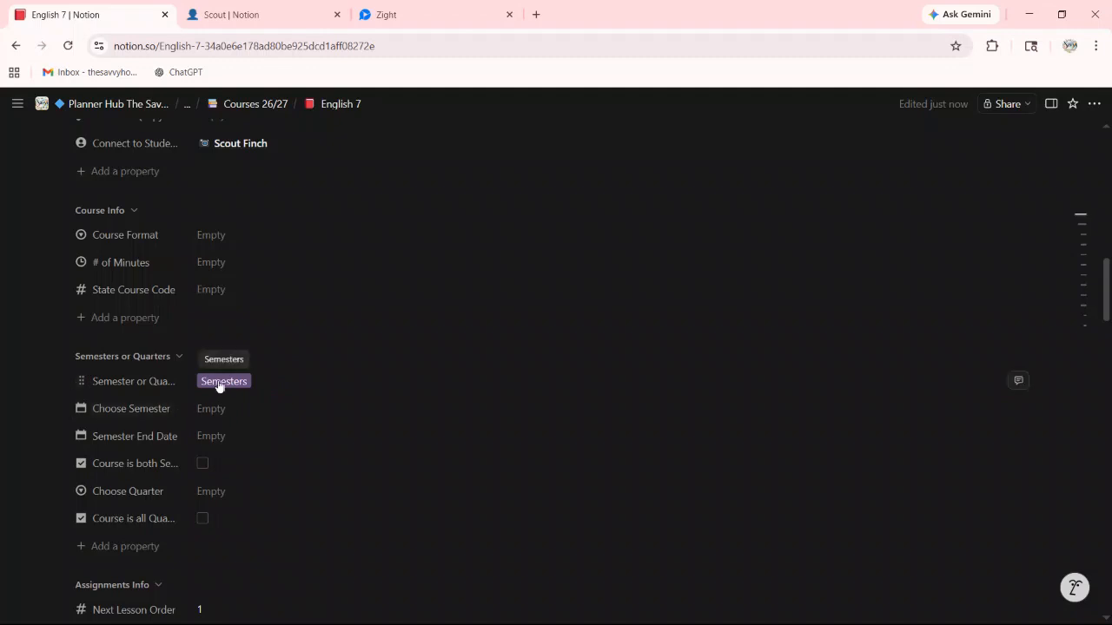
Collapse the Student 2 and Student 4 Record | Grades property groups on the English 7 page
scroll(230, 451, "down", 3)
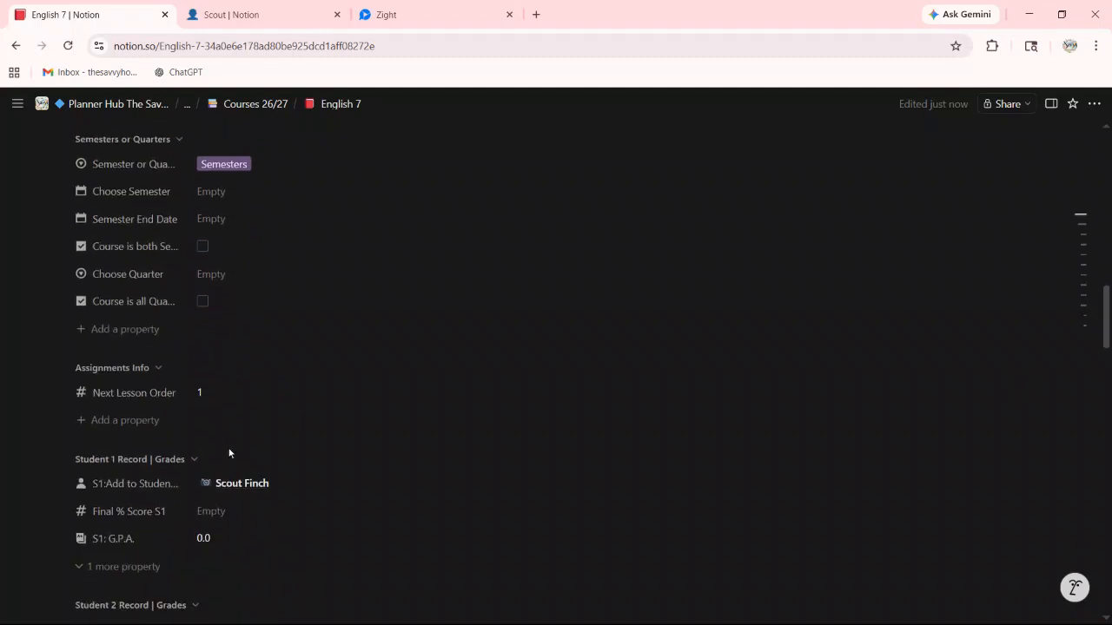
scroll(228, 432, "down", 3)
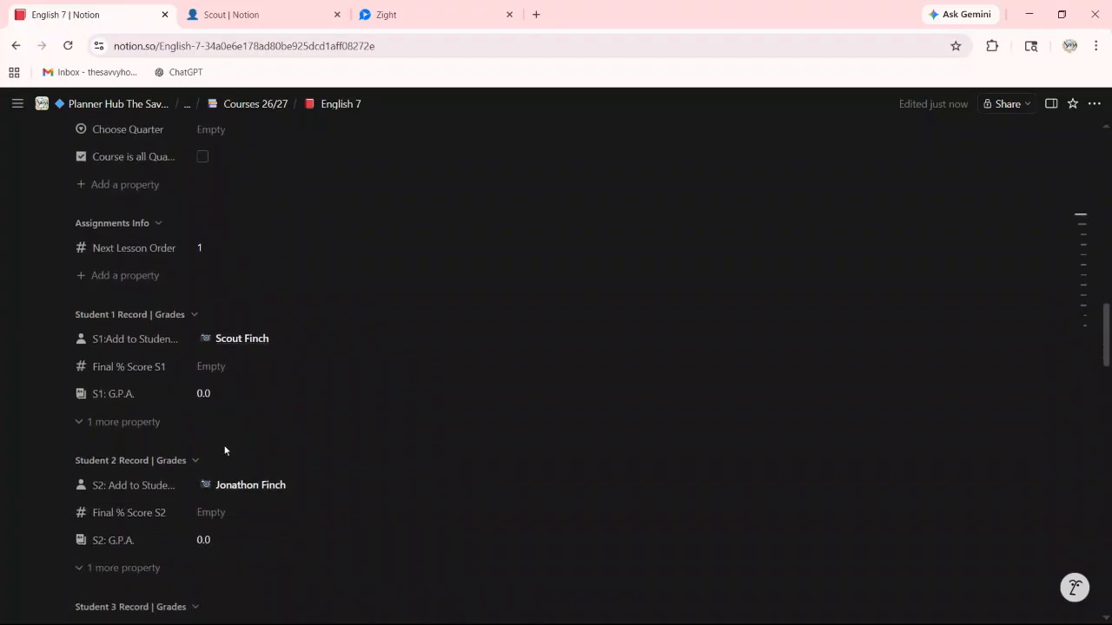
scroll(229, 446, "down", 2)
left_click(194, 244)
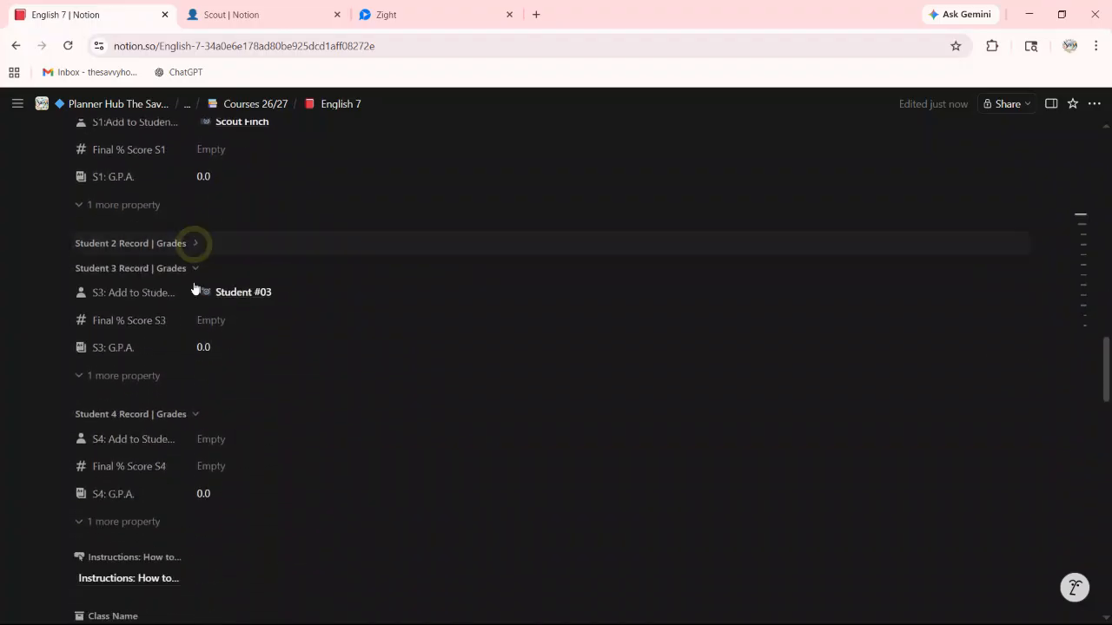
left_click(196, 414)
scroll(251, 405, "down", 2)
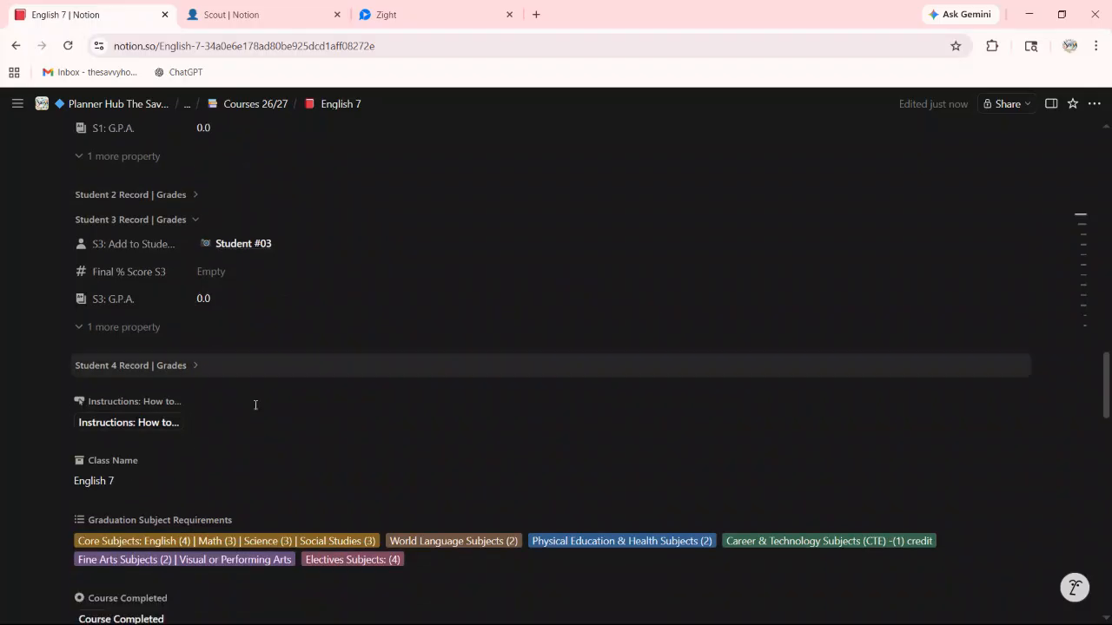
Examine the high school transcript credit section of English 7, and review the course's main properties and student info again
scroll(300, 404, "down", 4)
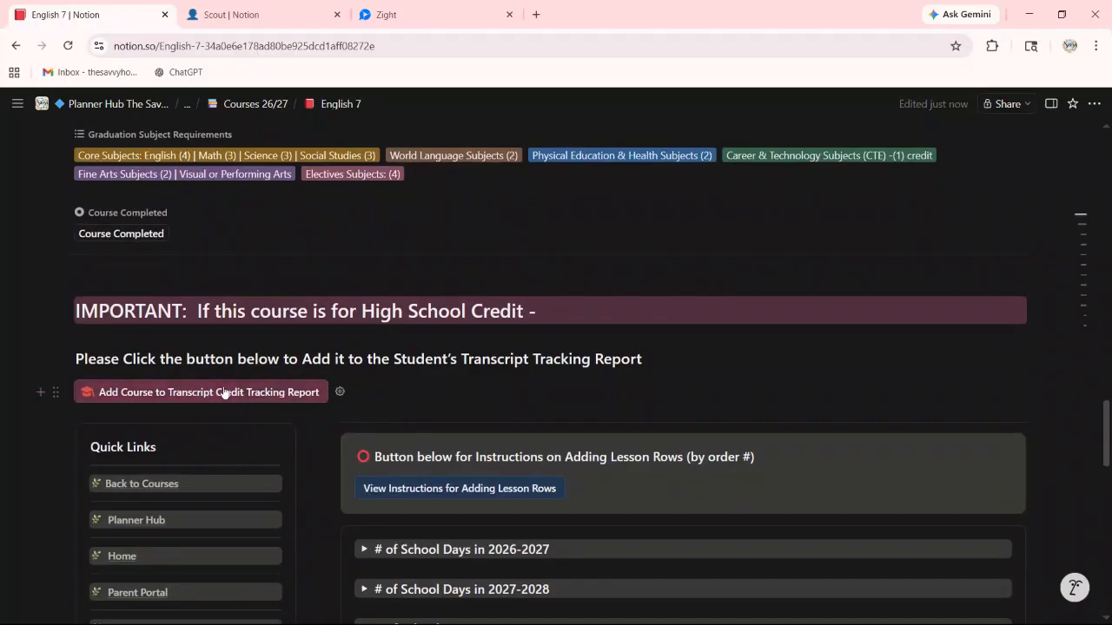
scroll(260, 387, "up", 2)
scroll(264, 375, "up", 15)
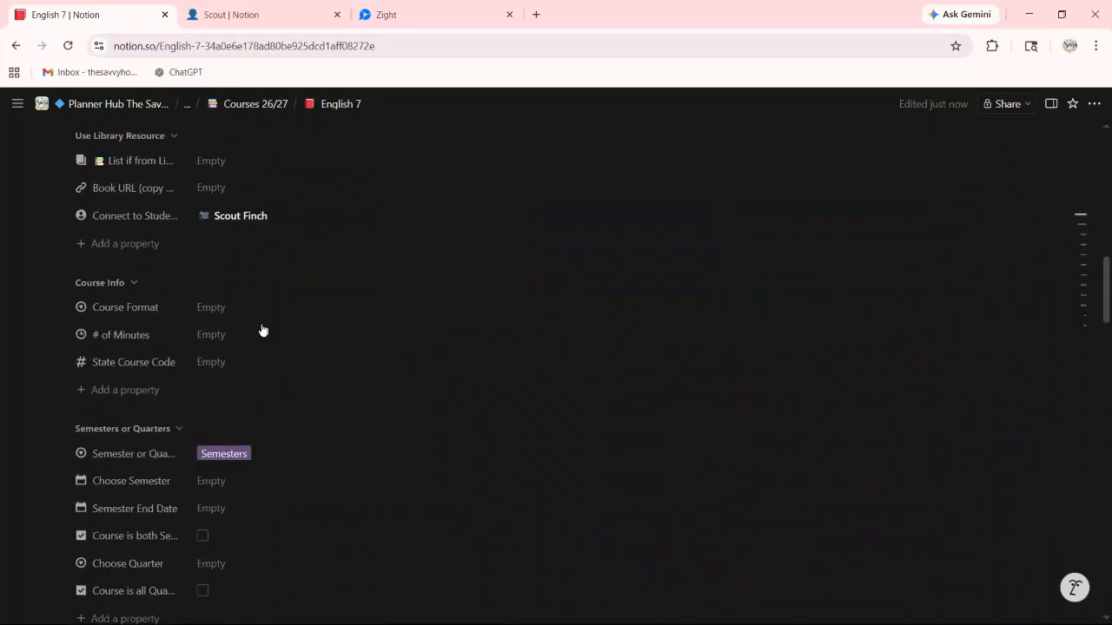
scroll(269, 326, "up", 8)
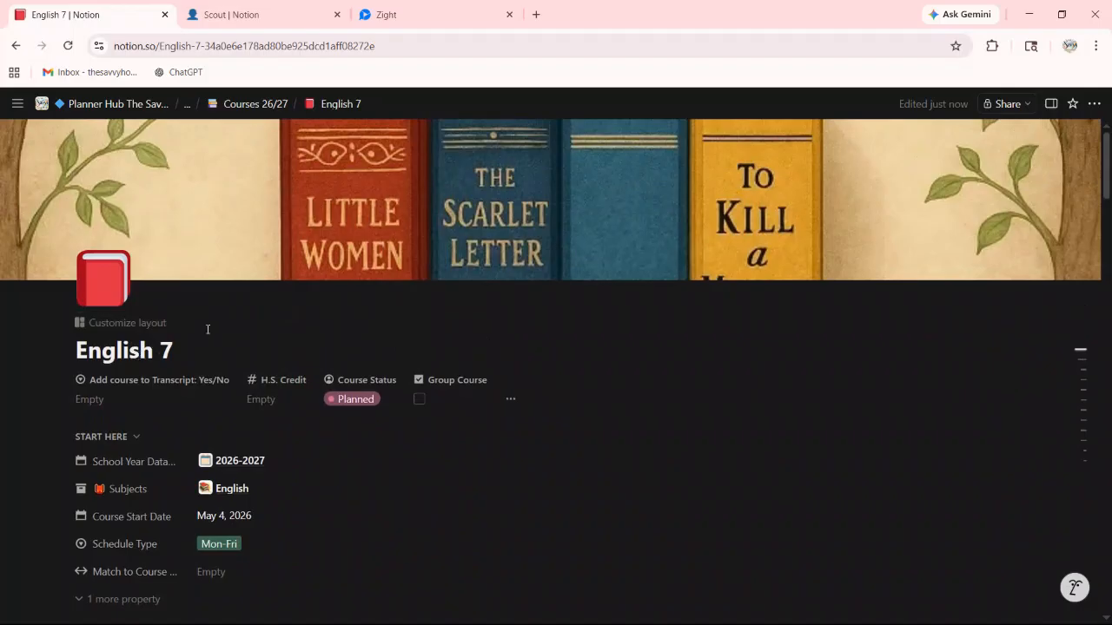
scroll(241, 439, "down", 3)
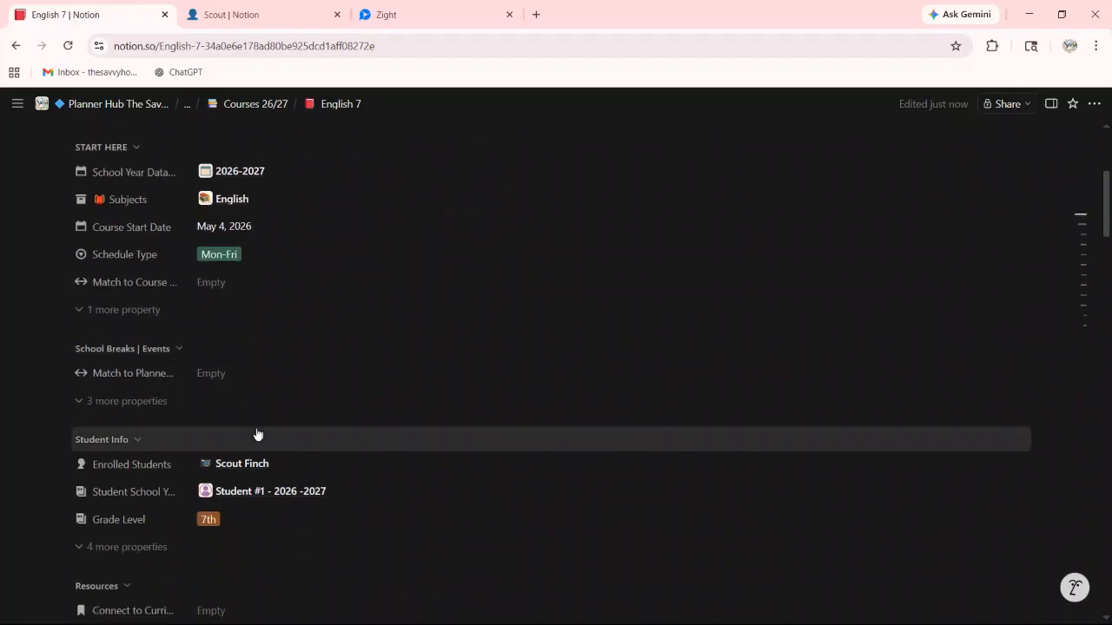
scroll(258, 435, "up", 3)
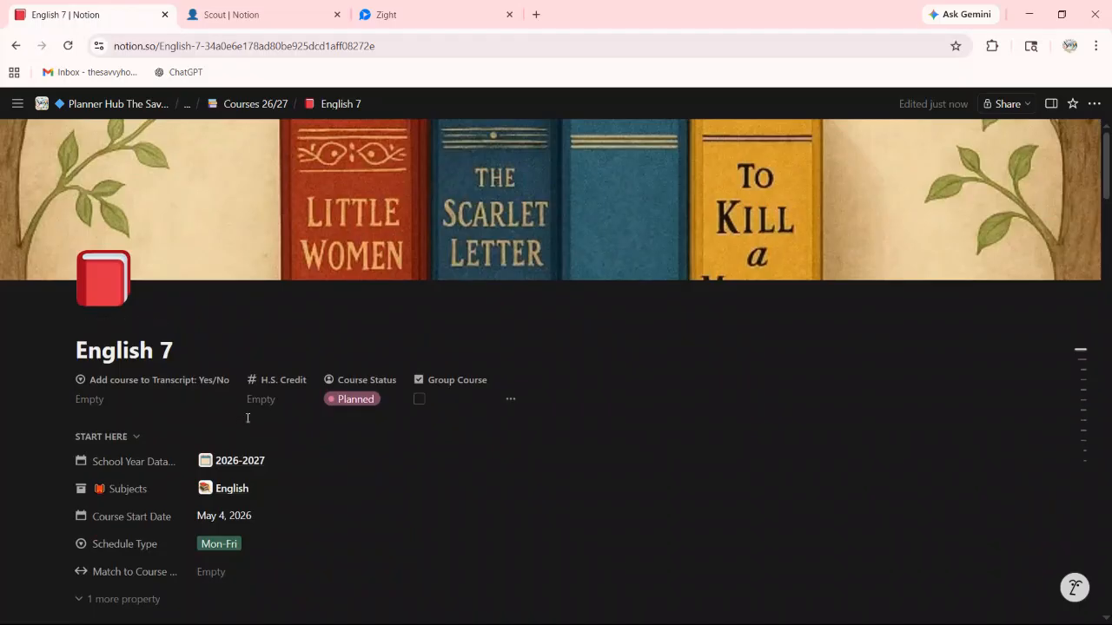
Duplicate the English 7 course in Courses 26/27 and title the two courses English 7 - 1st Semester and English 7 - 2nd Semester
left_click(257, 105)
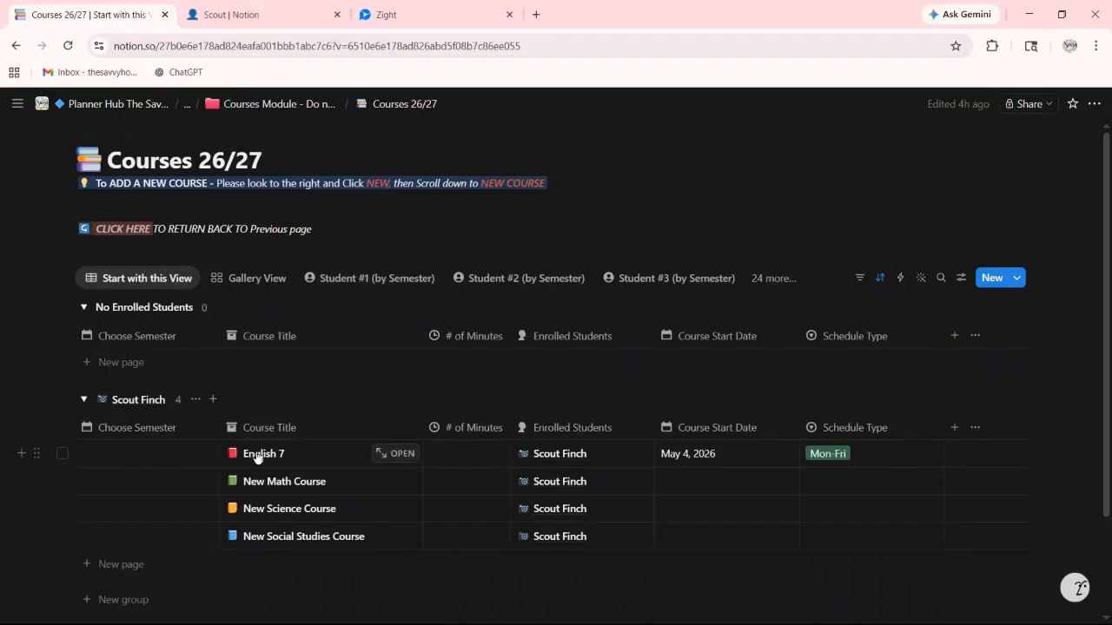
left_click(38, 454)
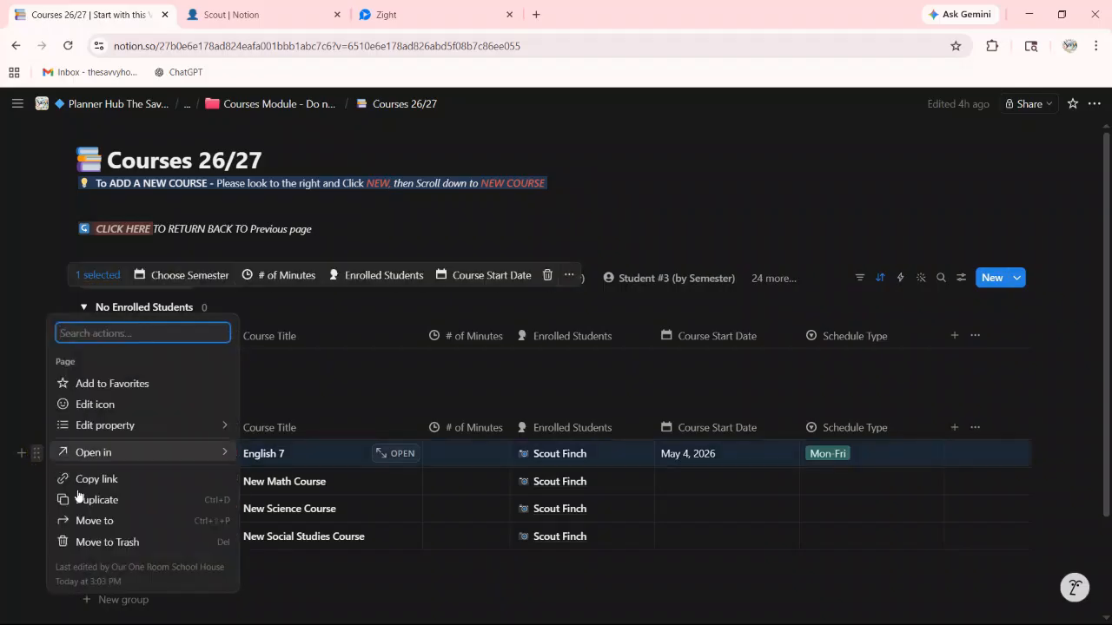
left_click(80, 499)
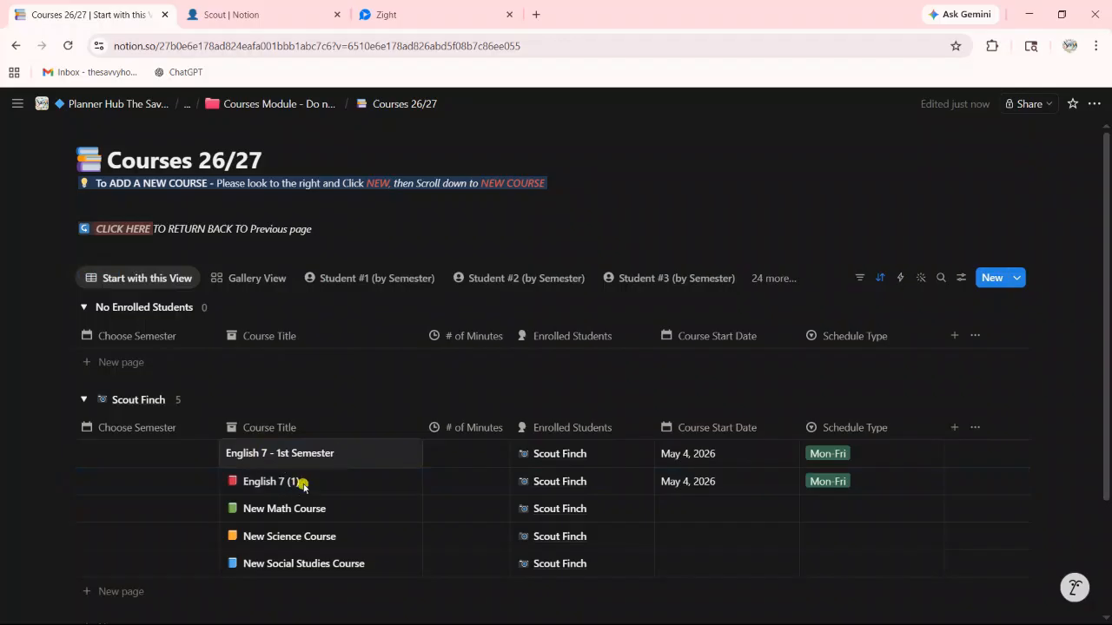
left_click(304, 485)
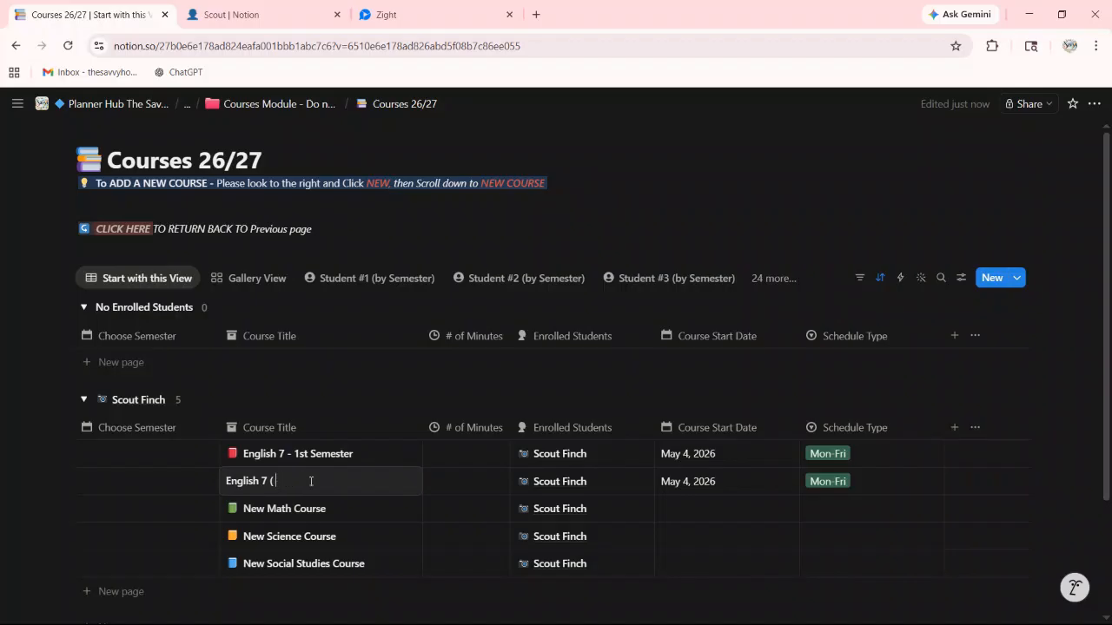
key("BackSpace")
type("- 2nd Semester")
Assign 1st Semester to the first English 7 course and 2nd Semester to its duplicate in the Choose Semester property
left_click(130, 455)
left_click(136, 503)
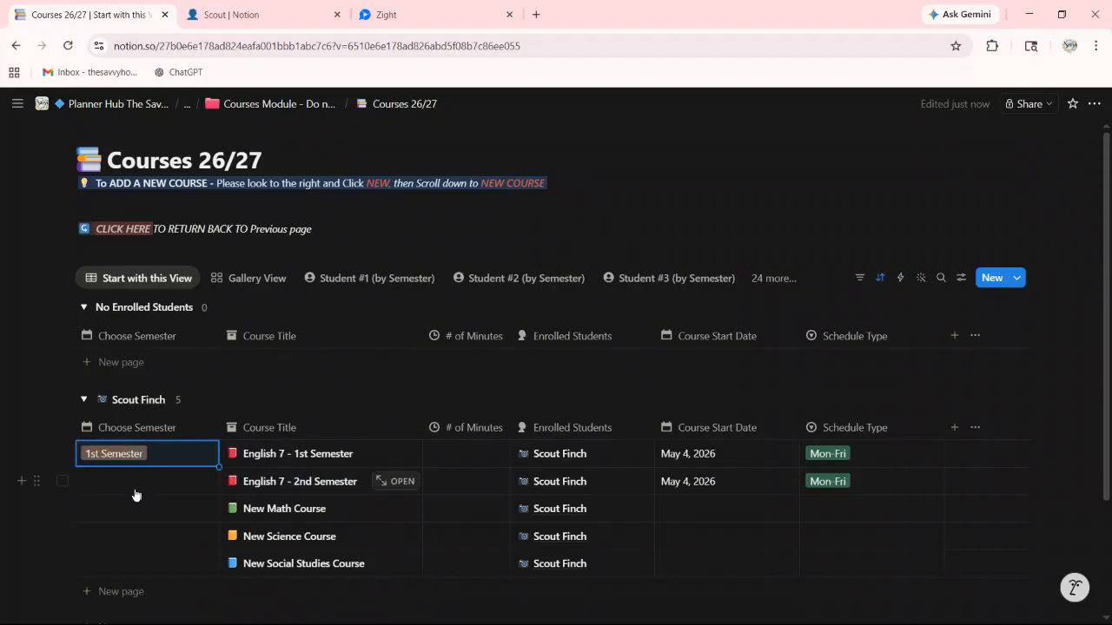
left_click(137, 482)
left_click(137, 549)
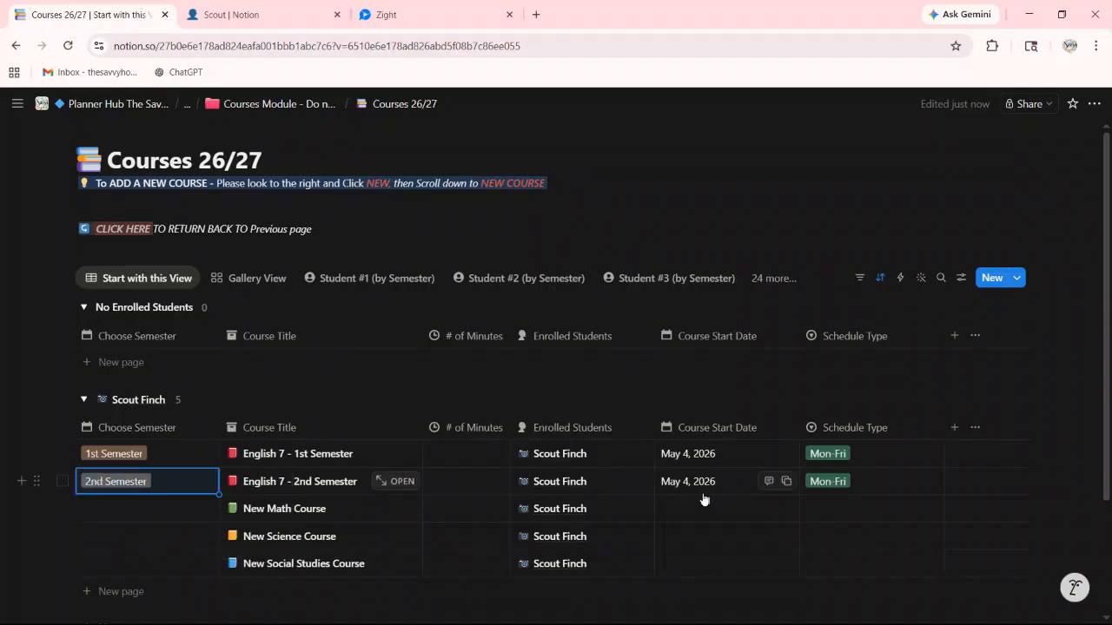
Set the Course Start Date of English 7 - 2nd Semester to September 7, 2026
left_click(397, 483)
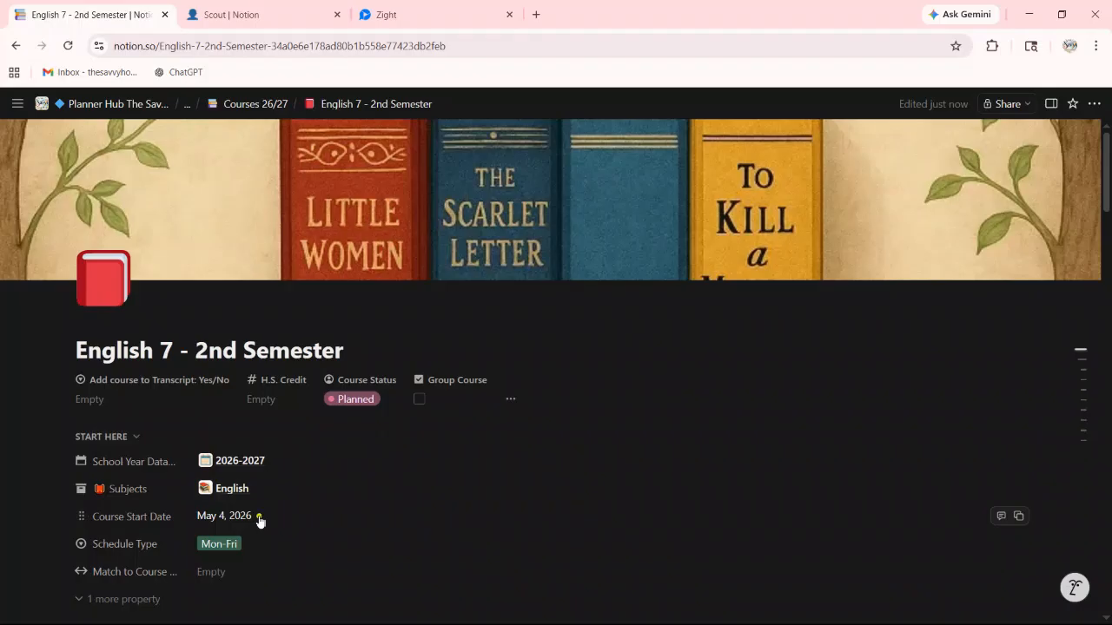
left_click(259, 518)
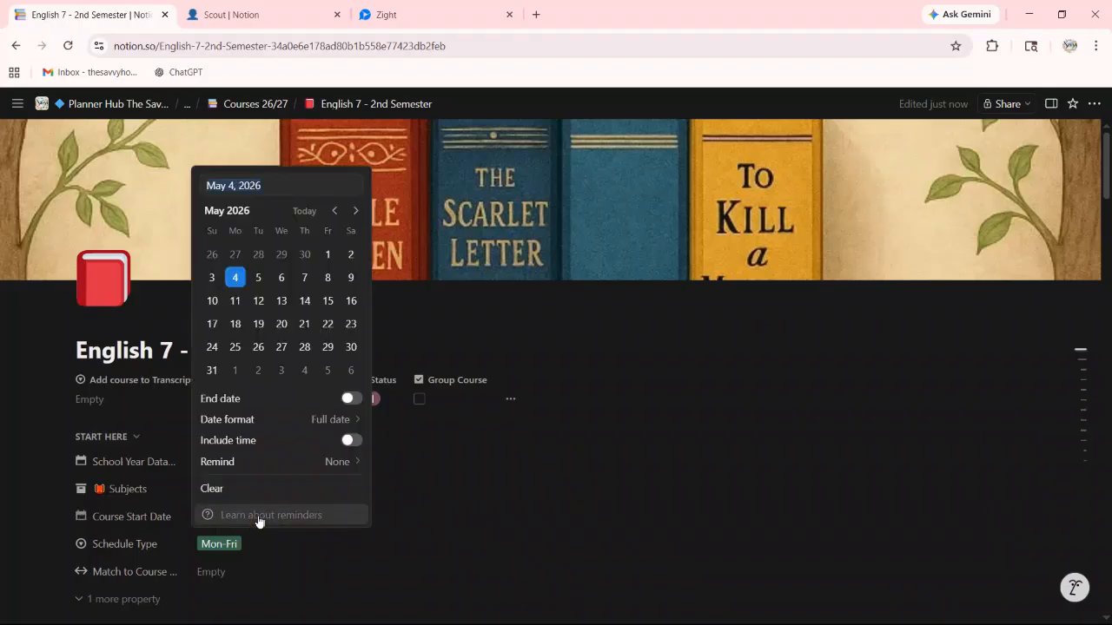
type("09")
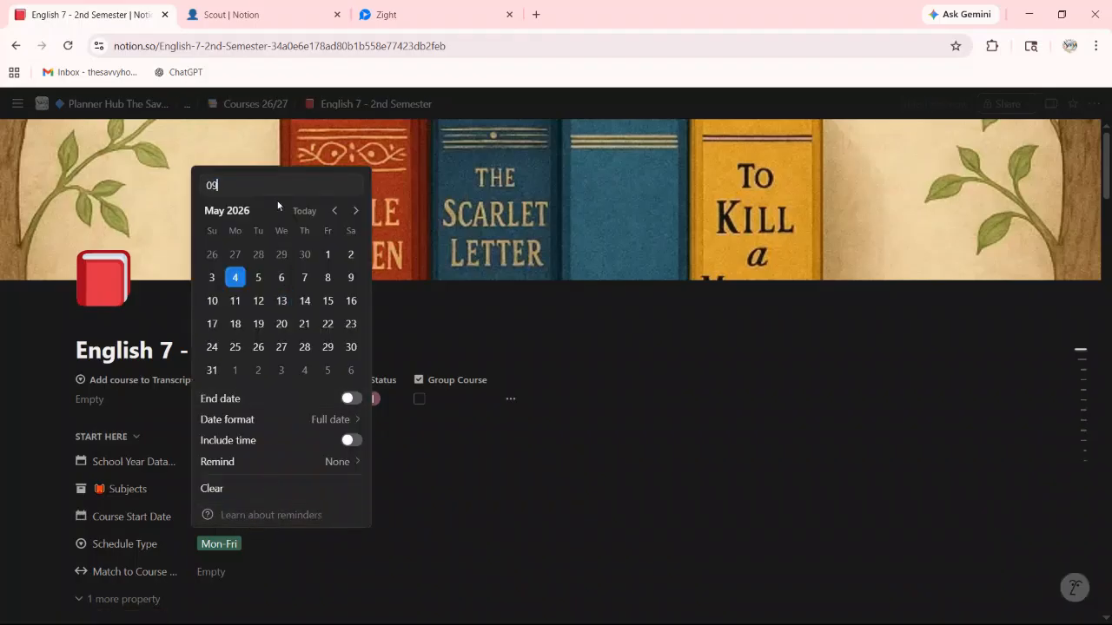
type("/04/26")
key("Return")
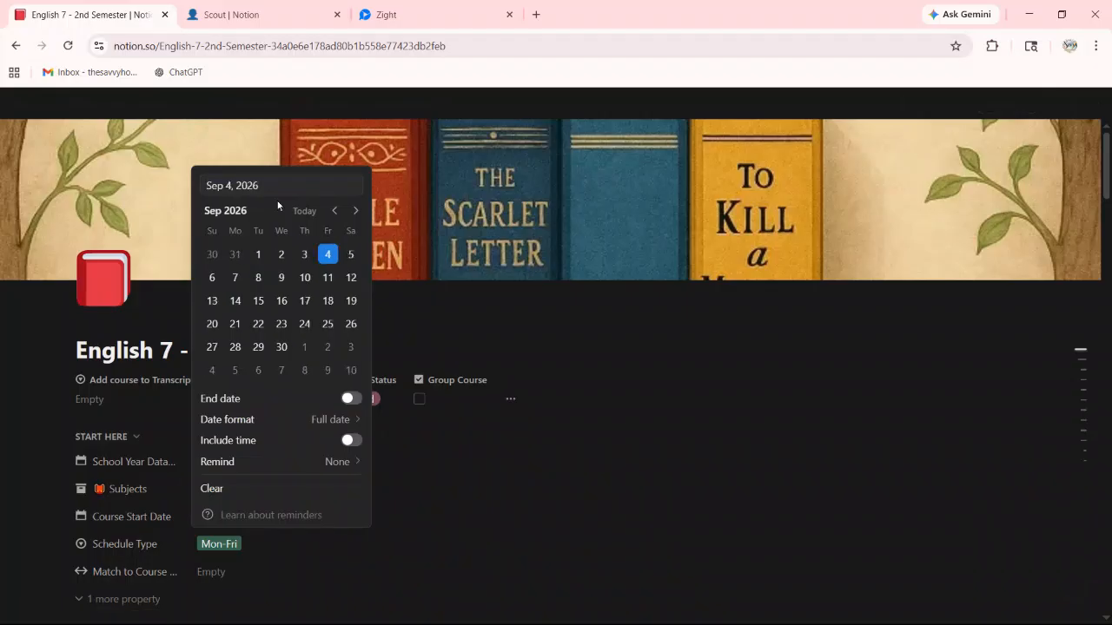
left_click(236, 279)
left_click(464, 317)
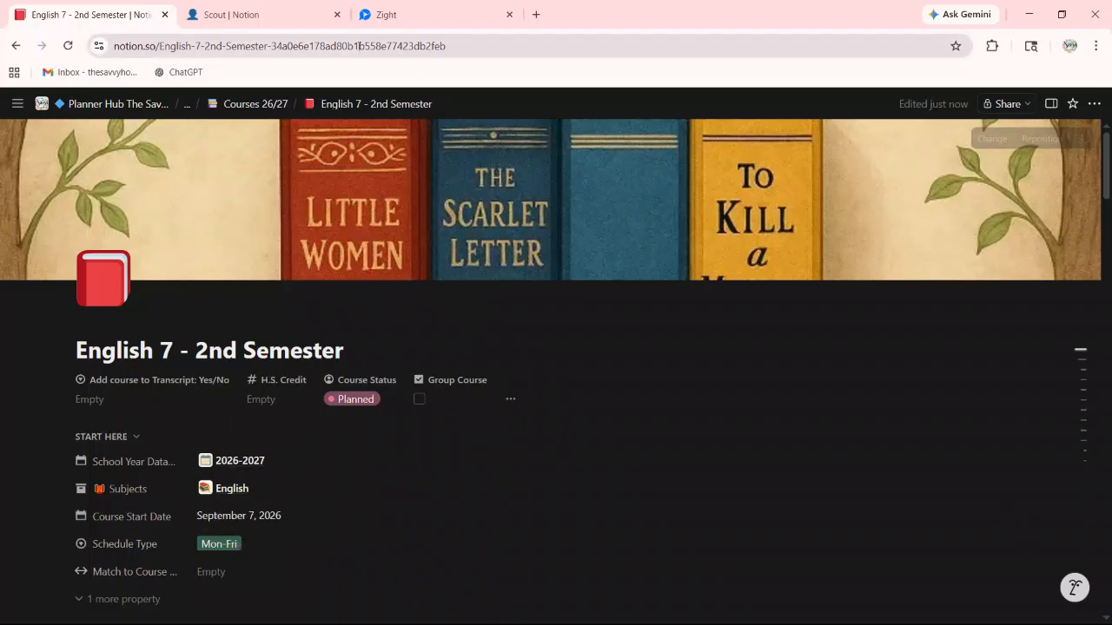
Check how the English 7 courses are grouped in the Student #1 (by Semester) view, and return to the Start with this View table
left_click(256, 104)
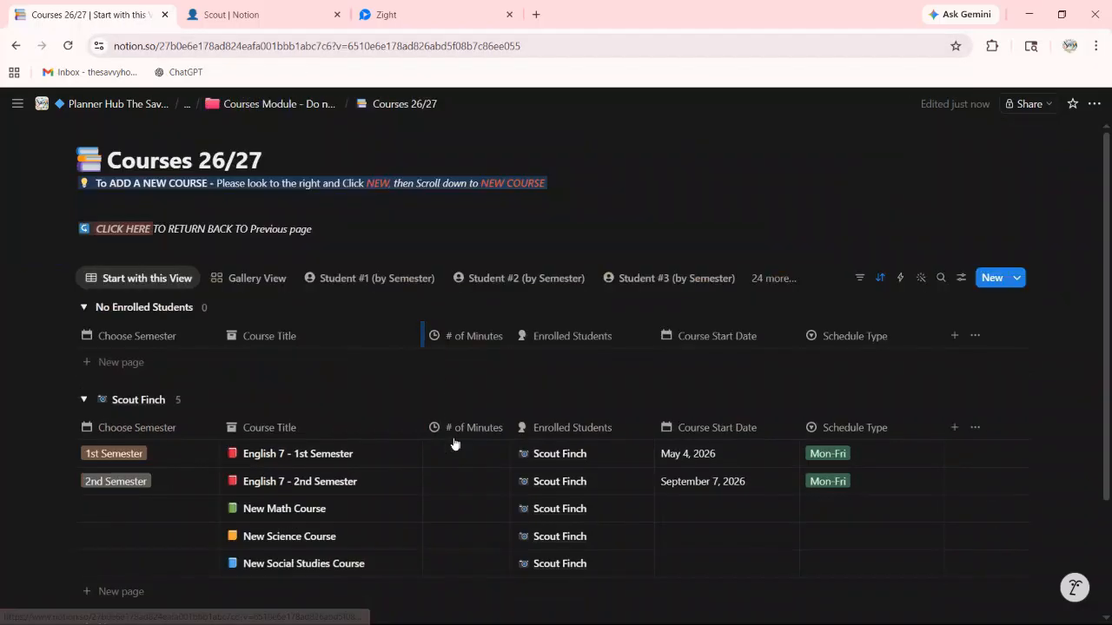
scroll(455, 445, "down", 1)
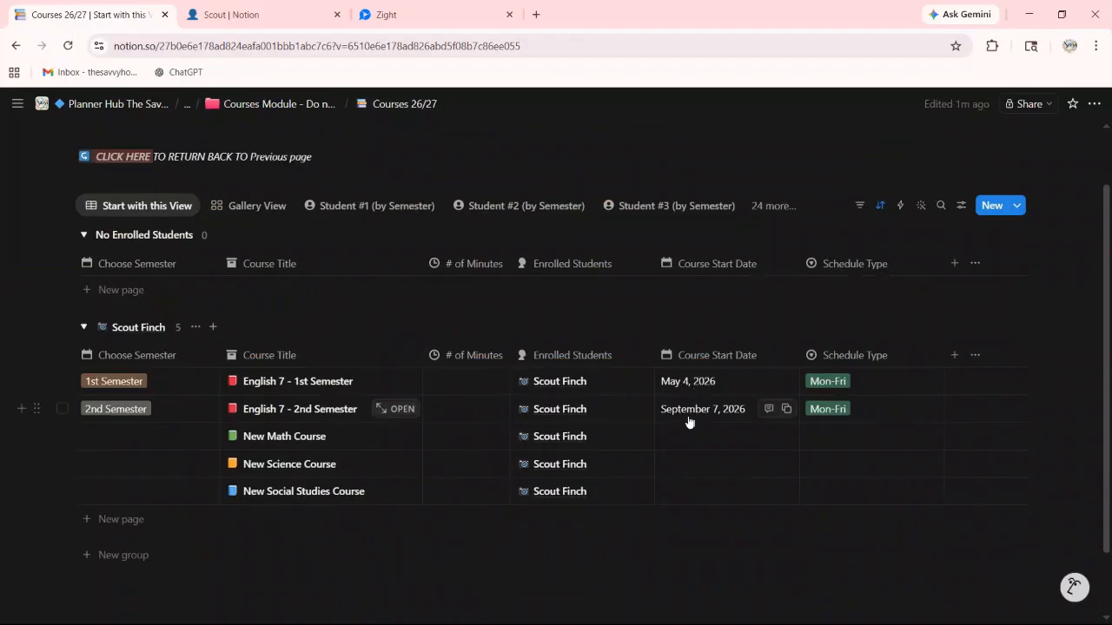
left_click(368, 207)
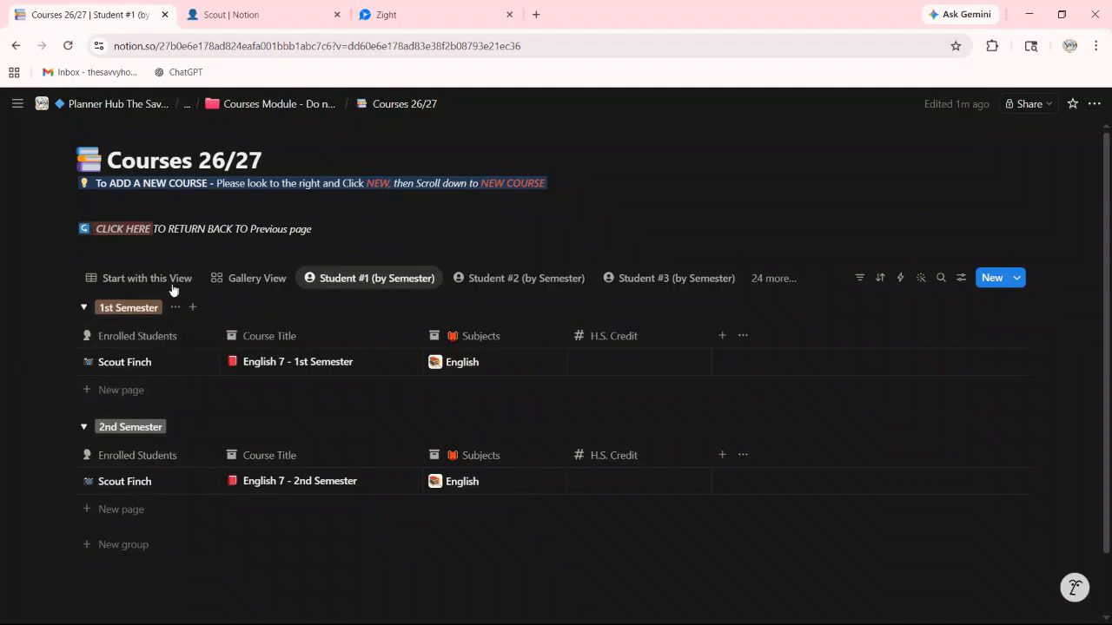
left_click(146, 278)
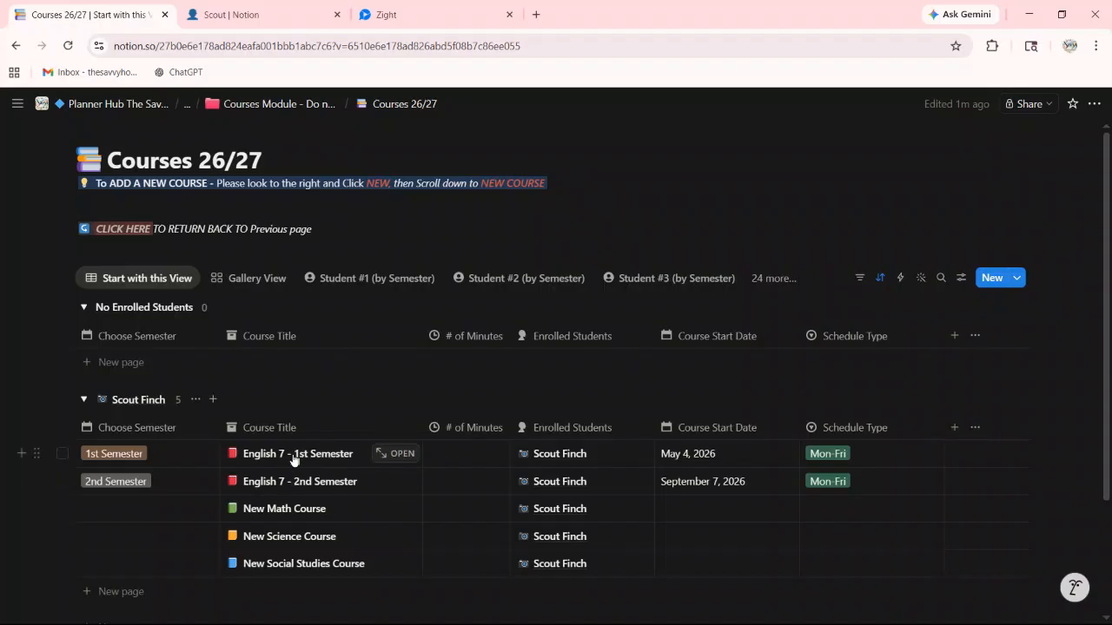
Open the English 7 - 1st Semester page and review the instructions for adding lesson rows
left_click(389, 457)
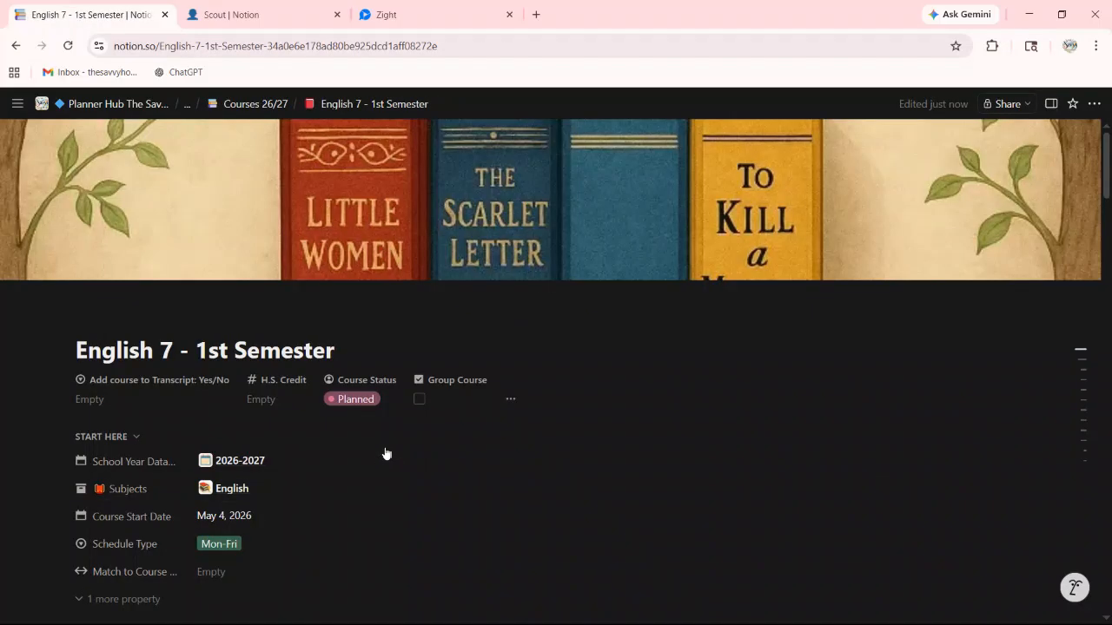
scroll(233, 519, "down", 5)
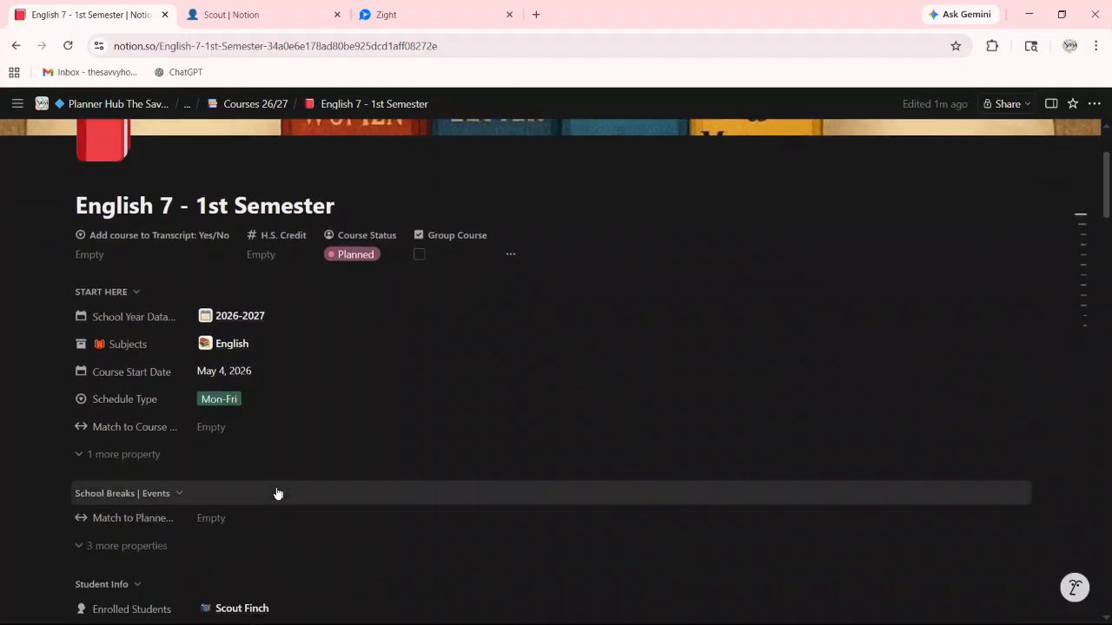
scroll(295, 405, "down", 15)
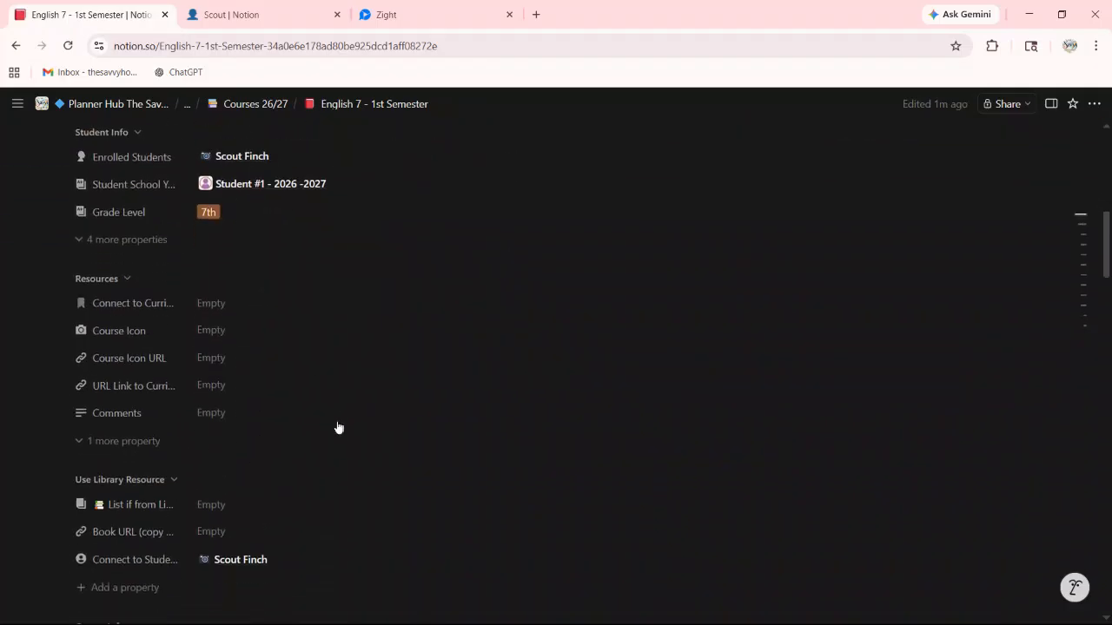
scroll(402, 431, "down", 10)
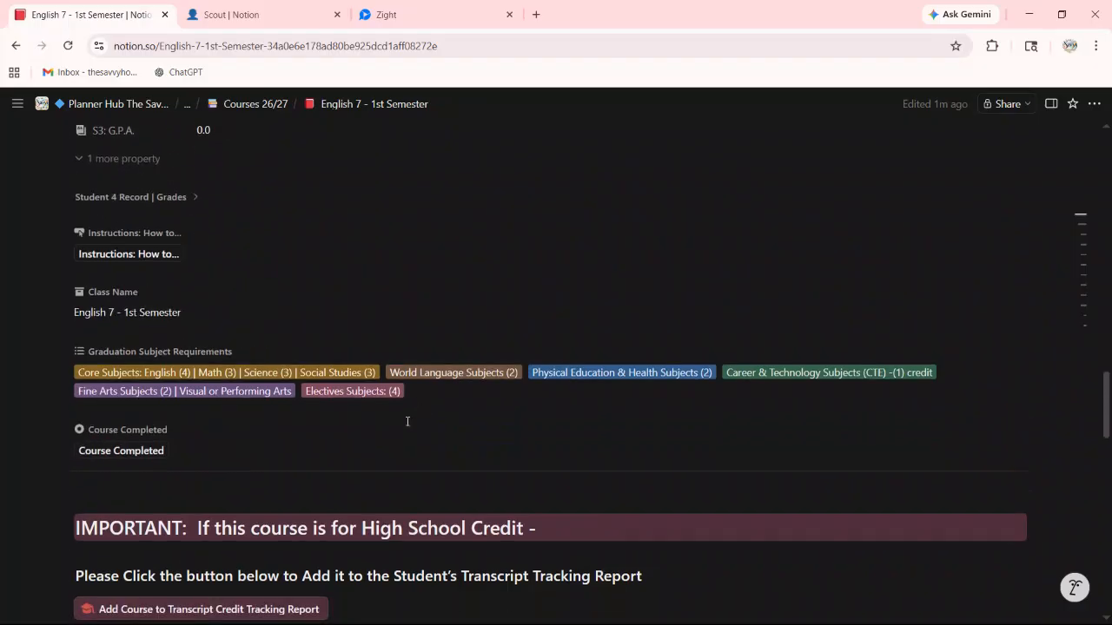
scroll(410, 423, "up", 3)
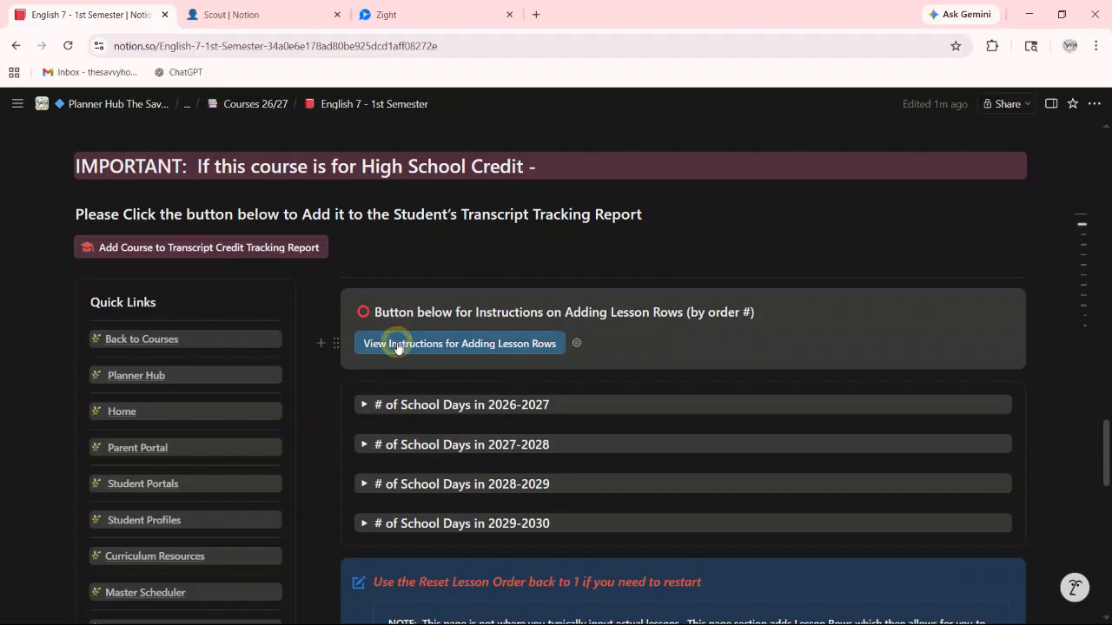
left_click(393, 344)
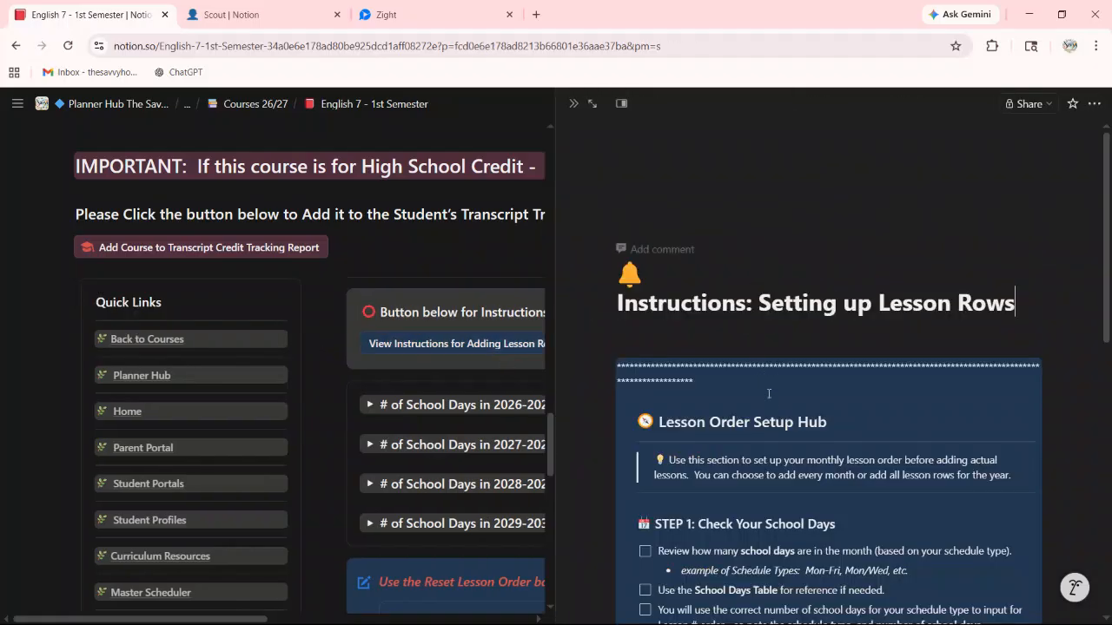
scroll(787, 449, "down", 4)
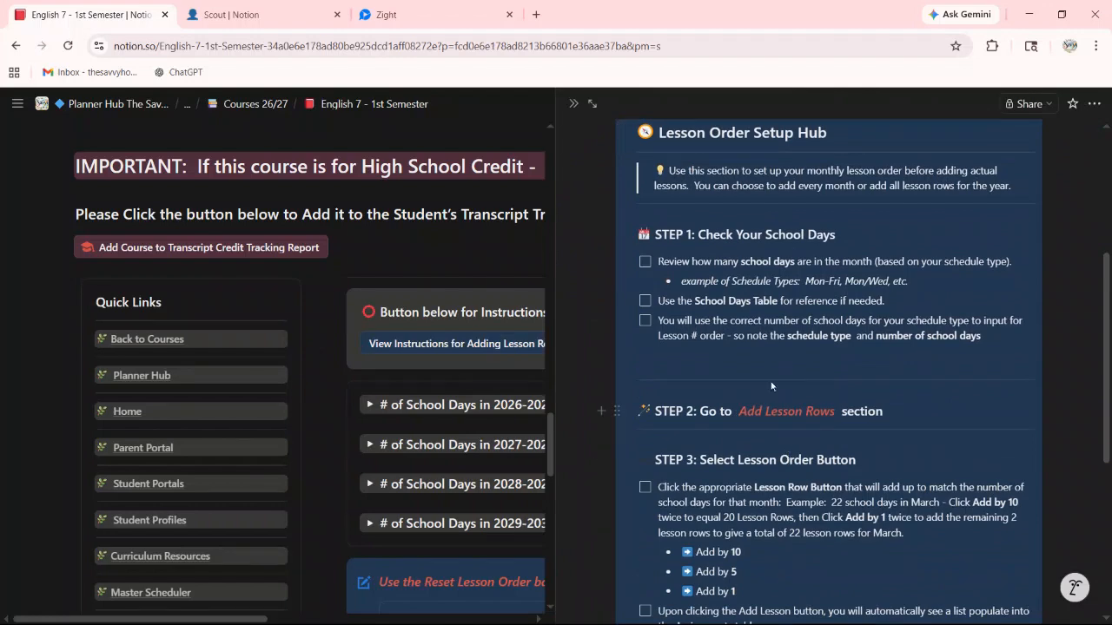
left_click(573, 104)
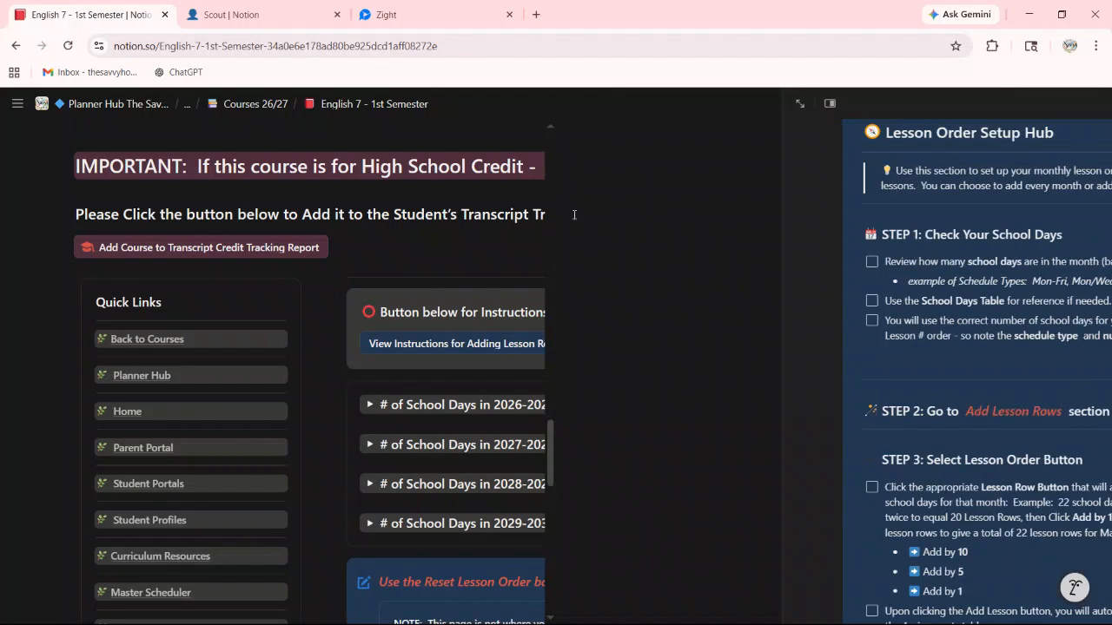
Examine the school days, lesson order reset and lesson row sections, and view the planned school breaks and events for 2026-2027
scroll(540, 322, "down", 1)
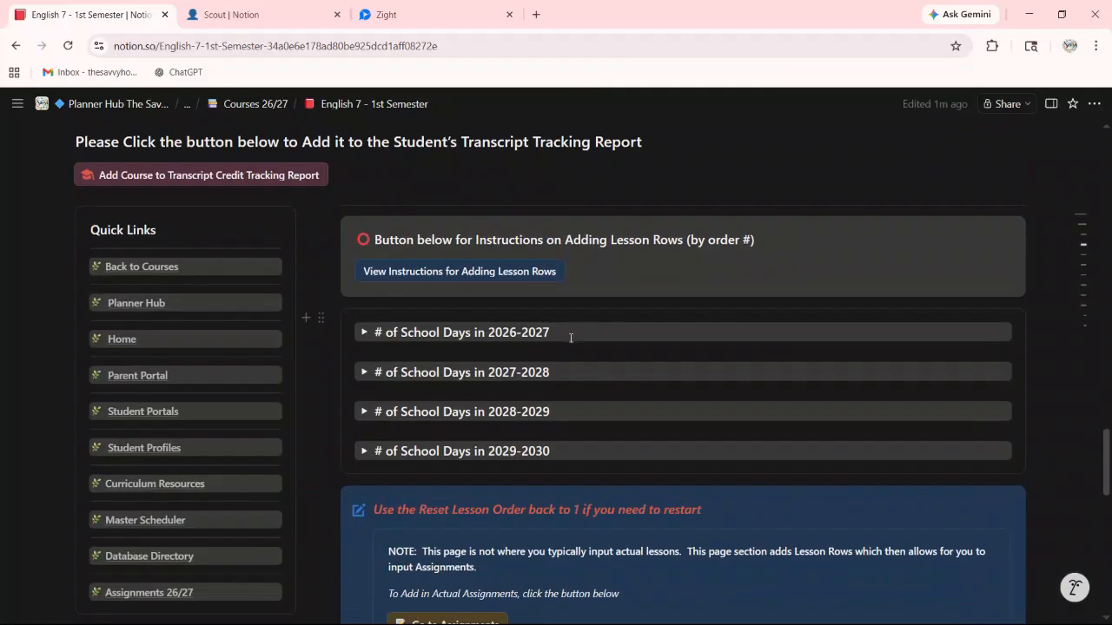
scroll(608, 338, "down", 1)
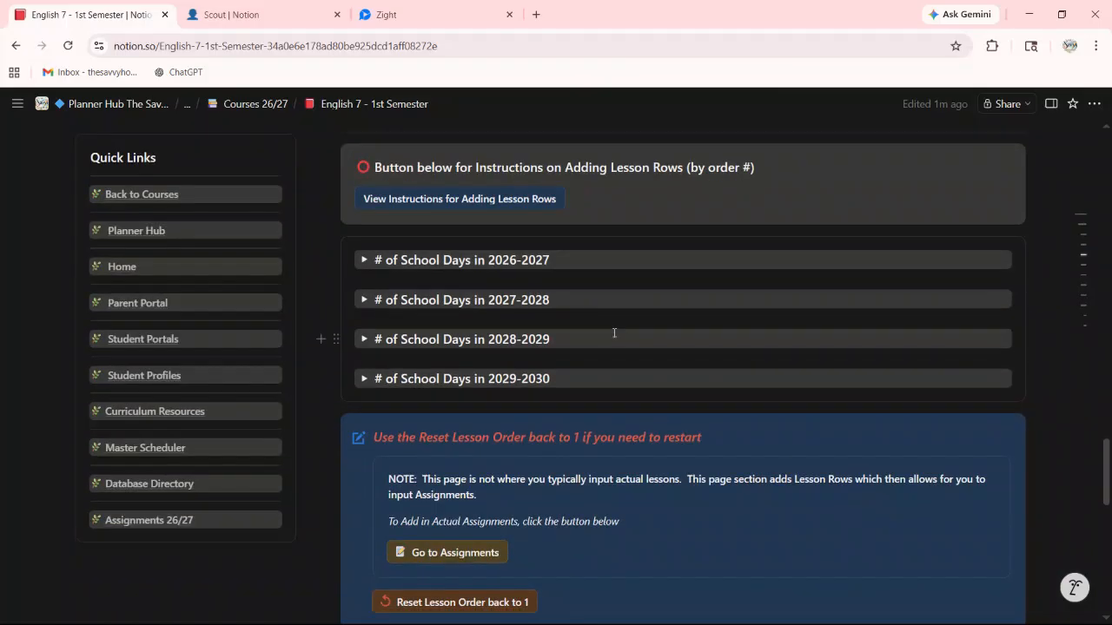
scroll(614, 333, "down", 2)
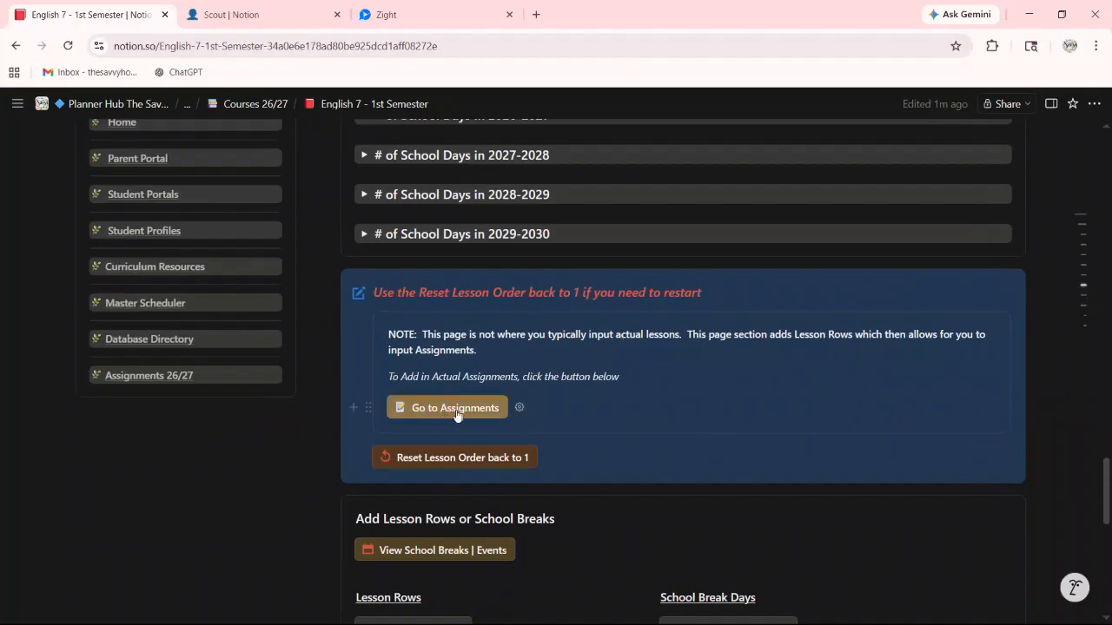
scroll(449, 409, "down", 1)
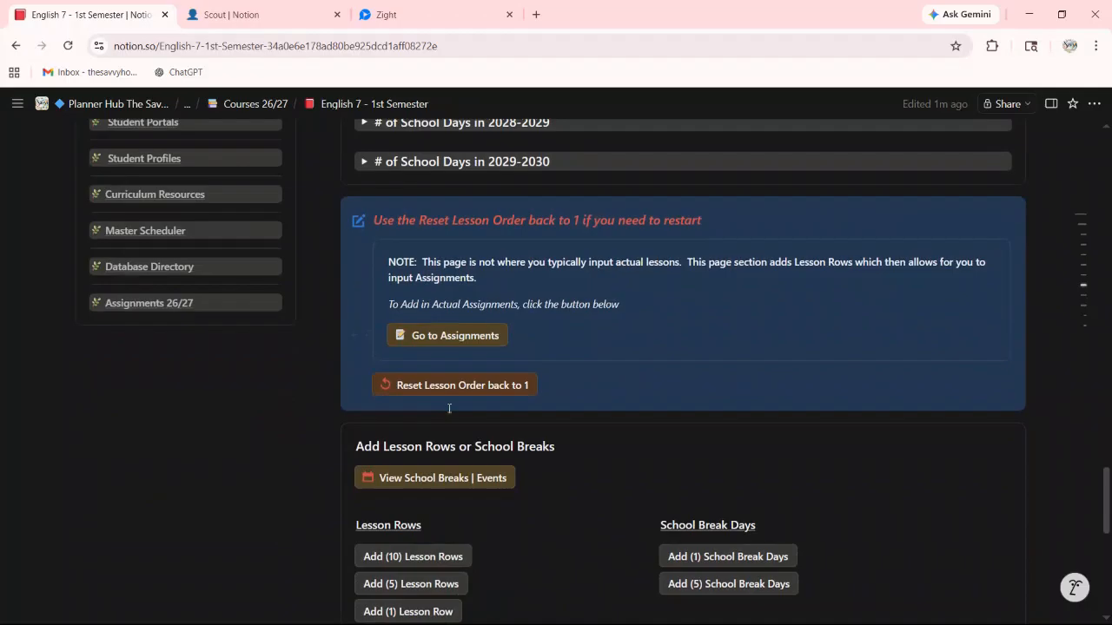
scroll(449, 408, "down", 1)
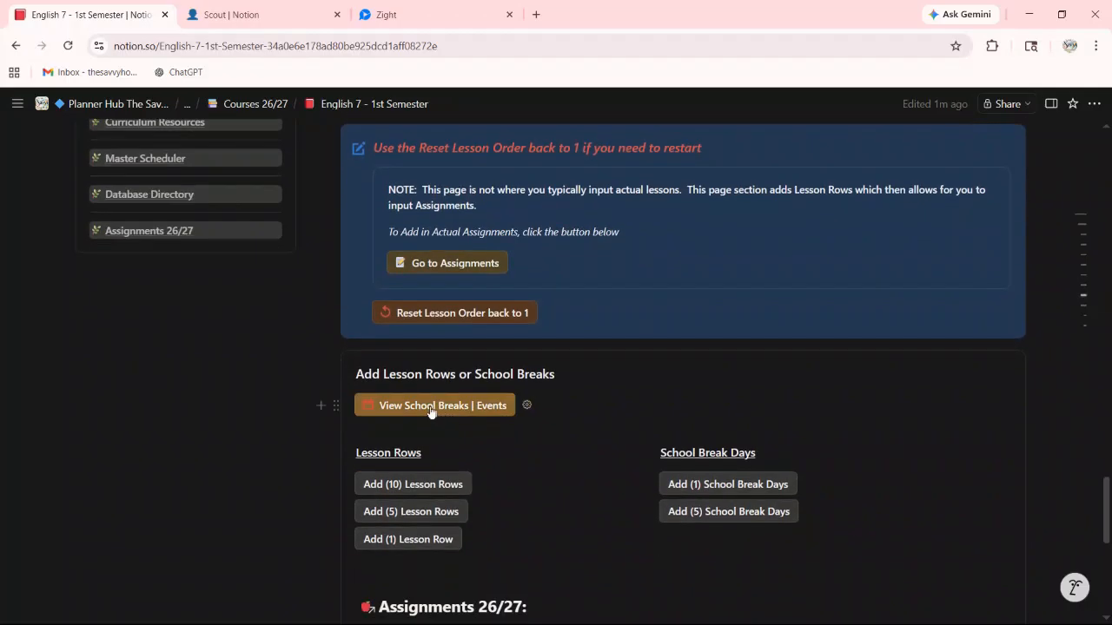
scroll(446, 412, "down", 1)
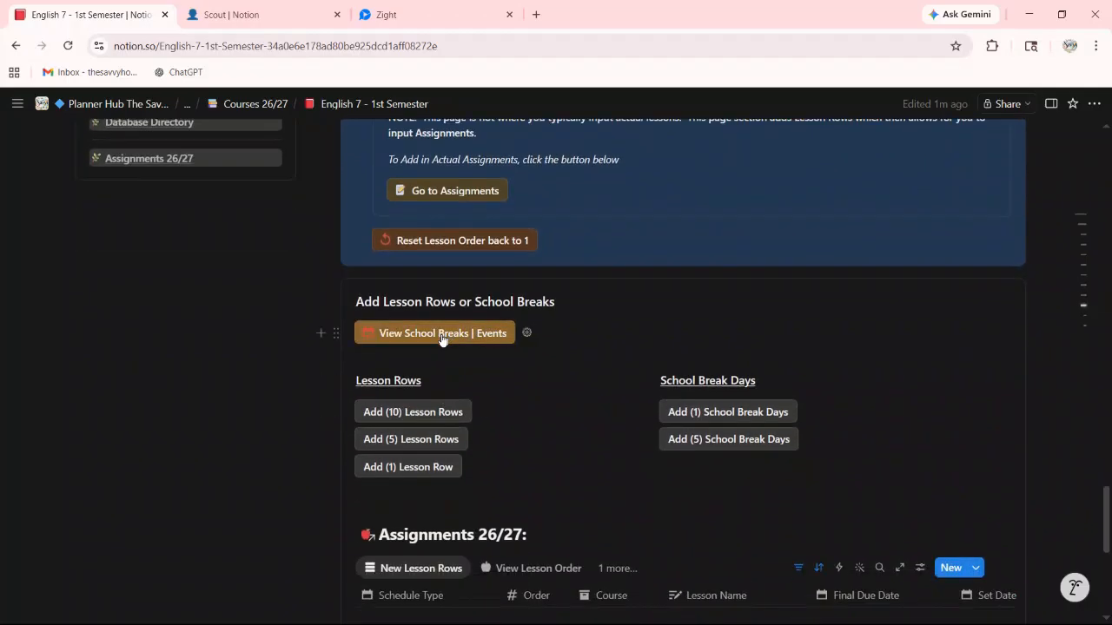
left_click(444, 334)
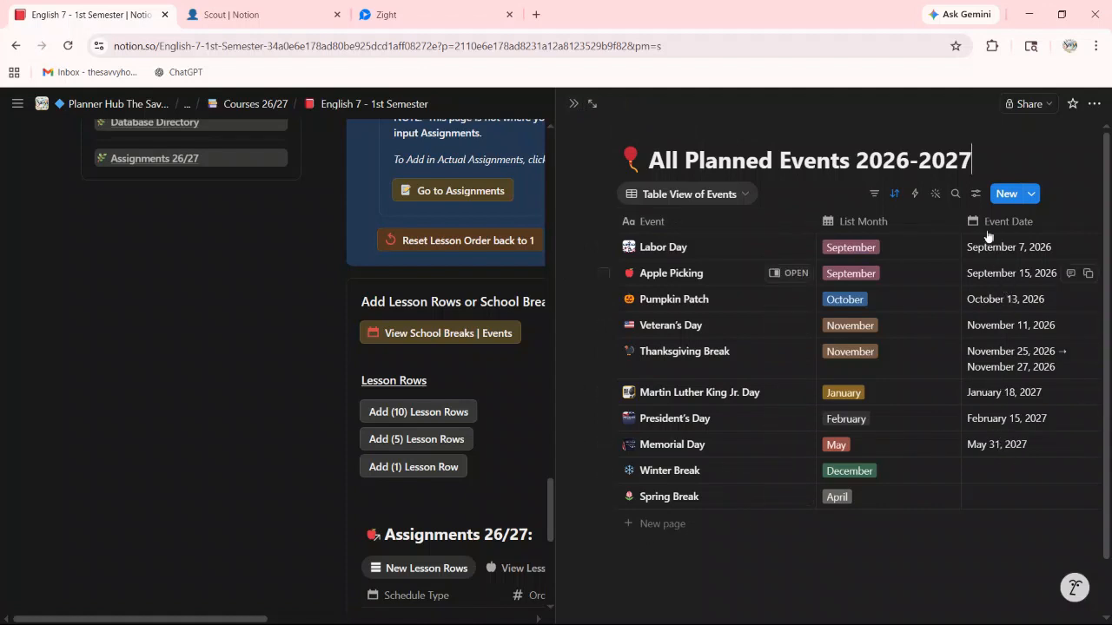
left_click(572, 105)
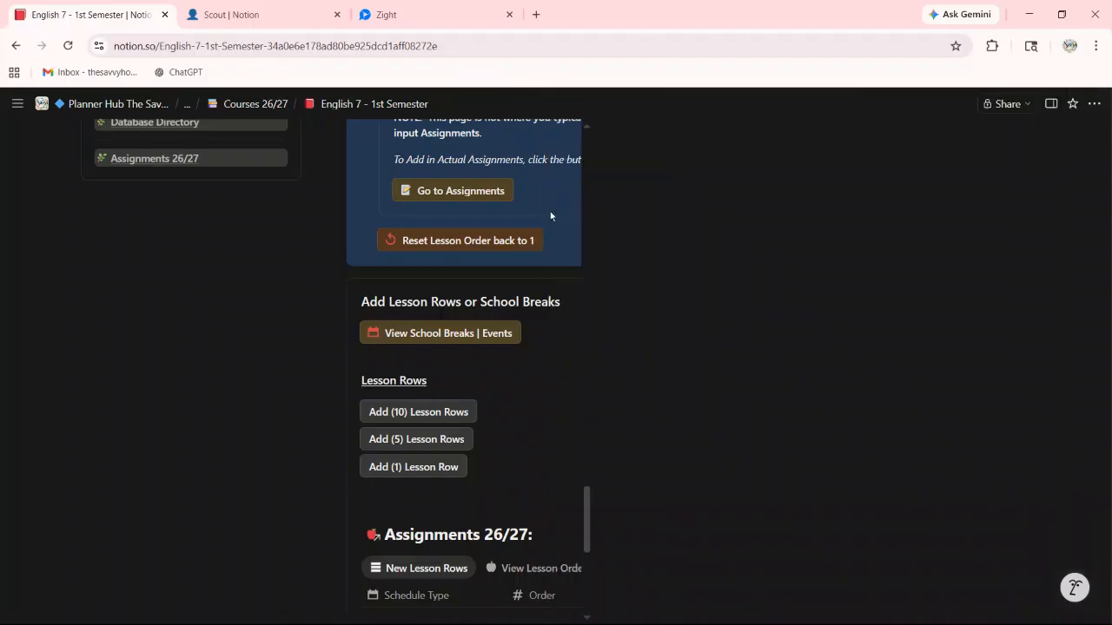
Add 10 lesson rows to the Assignments 26/27 table of English 7 - 1st Semester and review their order and due dates
scroll(511, 260, "down", 2)
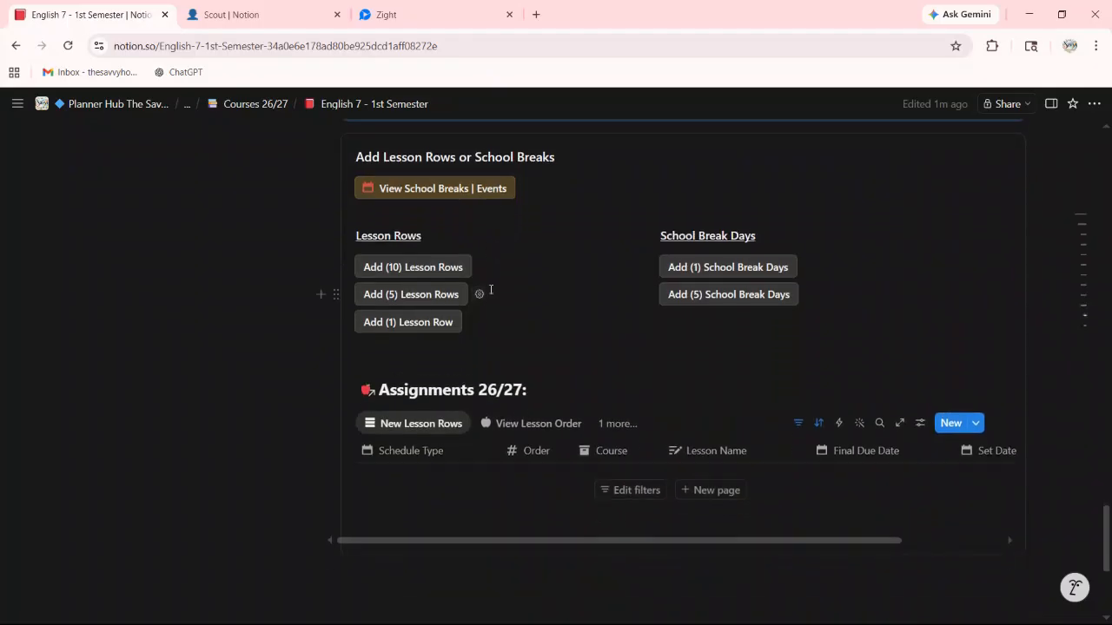
left_click(405, 268)
scroll(451, 339, "down", 4)
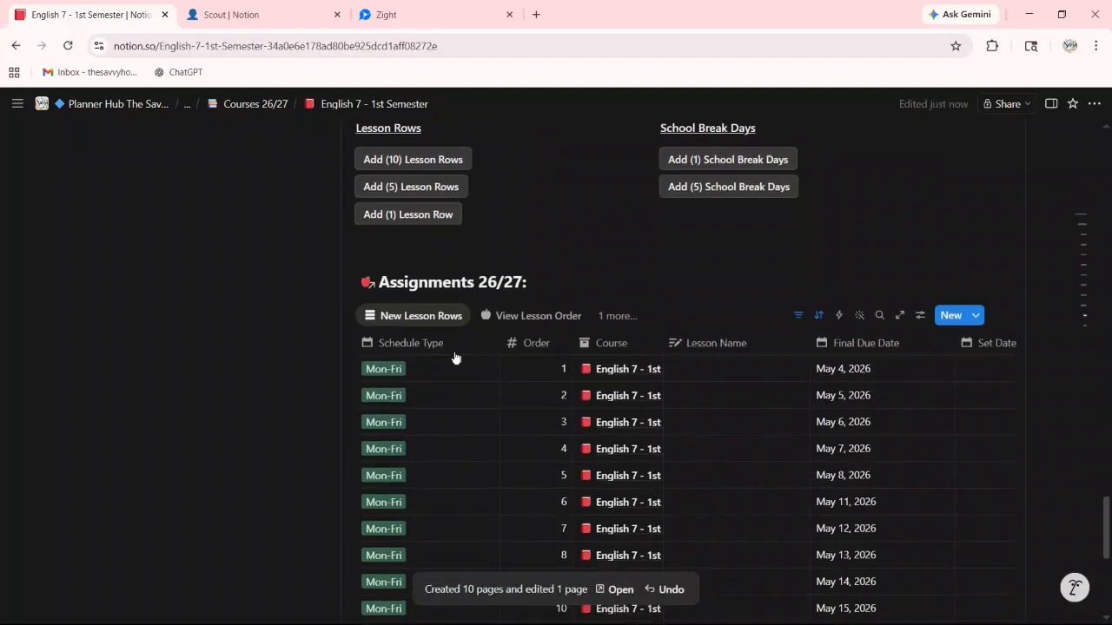
scroll(472, 258, "up", 2)
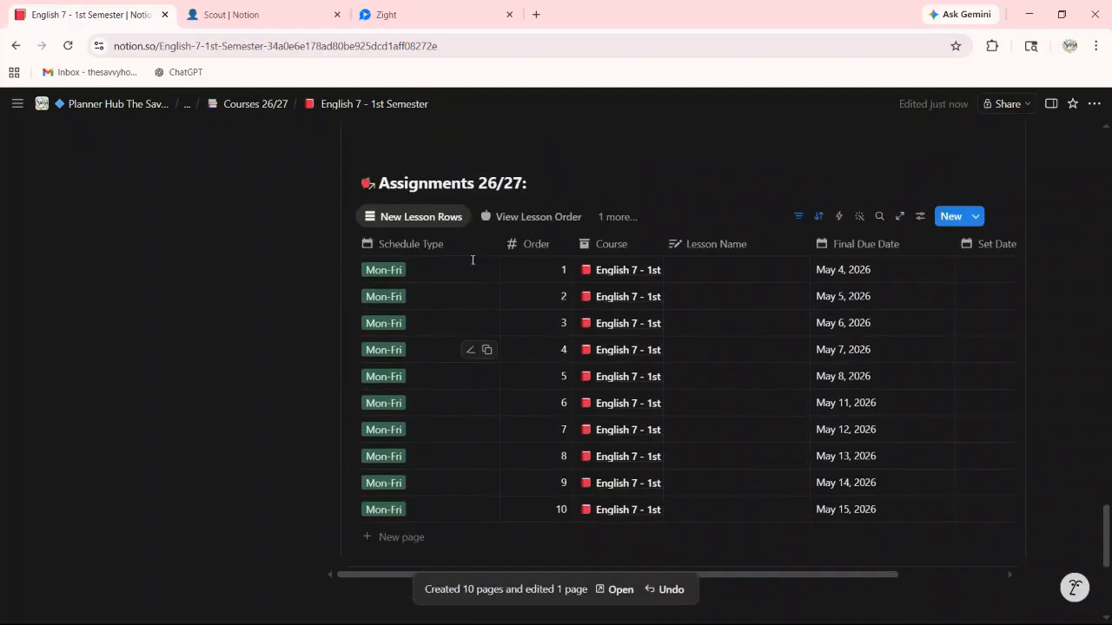
scroll(414, 173, "up", 1)
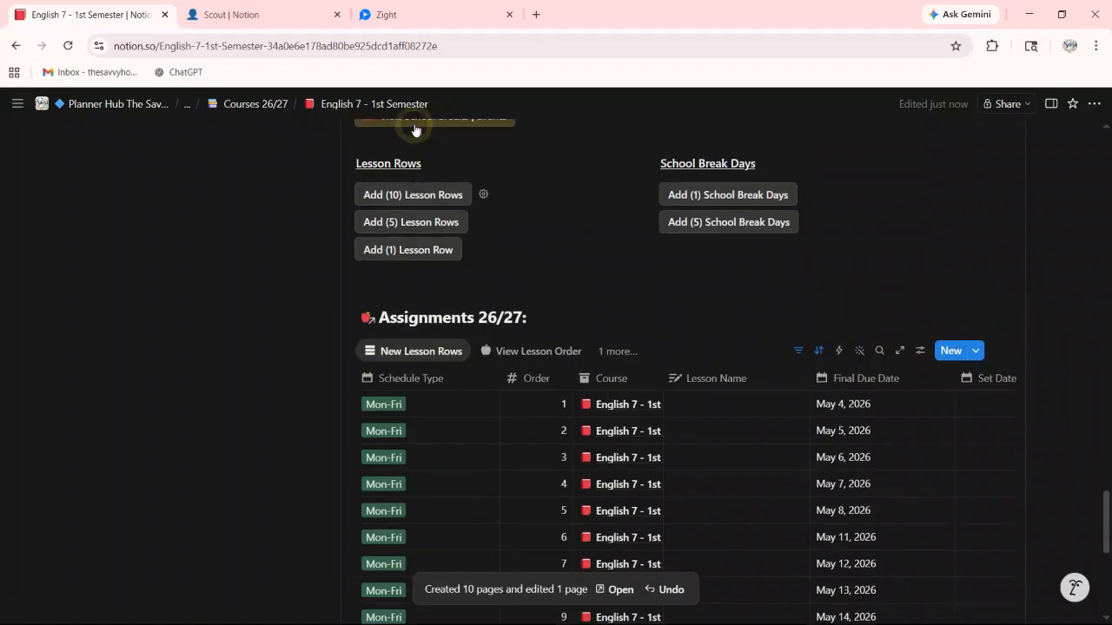
Add another 10 lesson rows to the Assignments 26/27 table of English 7 - 1st Semester and check their final due dates
scroll(530, 285, "down", 3)
scroll(570, 287, "up", 1)
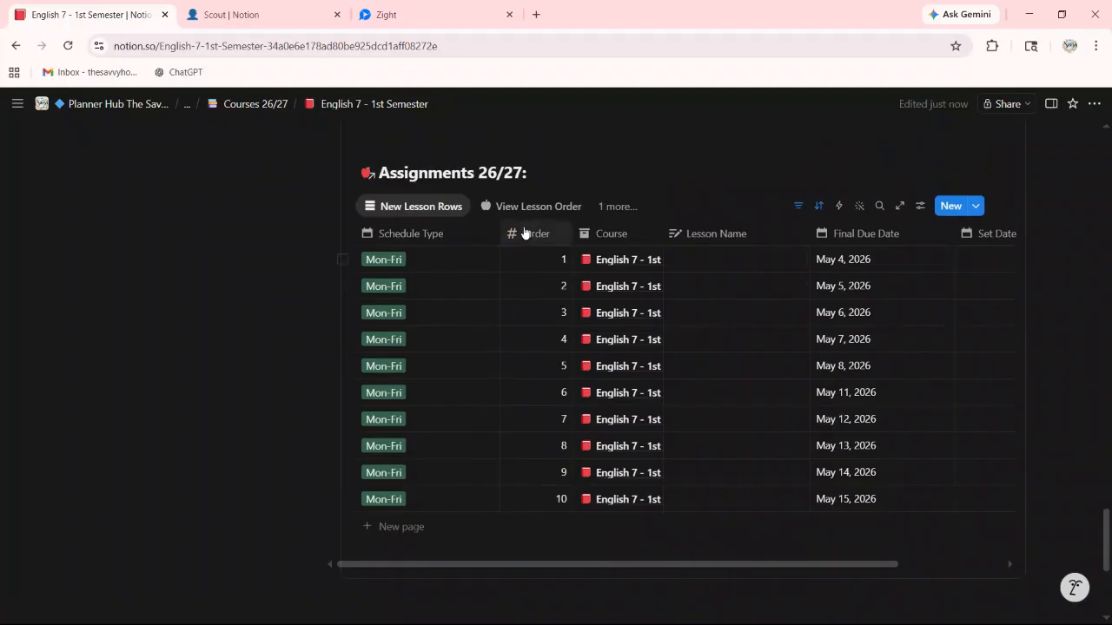
scroll(521, 231, "up", 1)
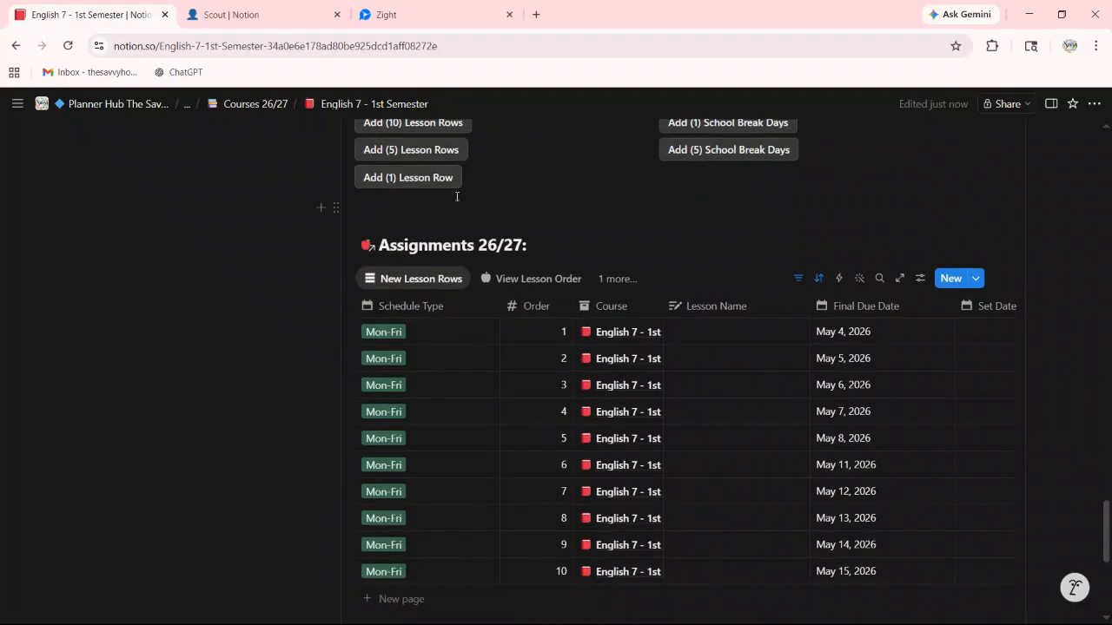
left_click(419, 124)
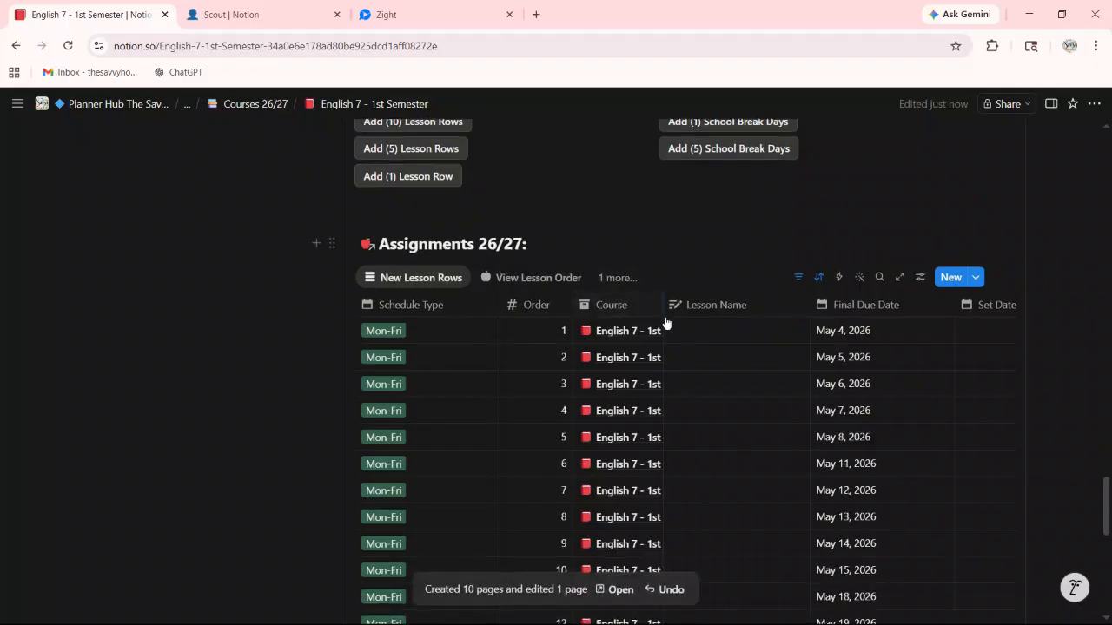
scroll(668, 328, "down", 2)
scroll(669, 331, "down", 2)
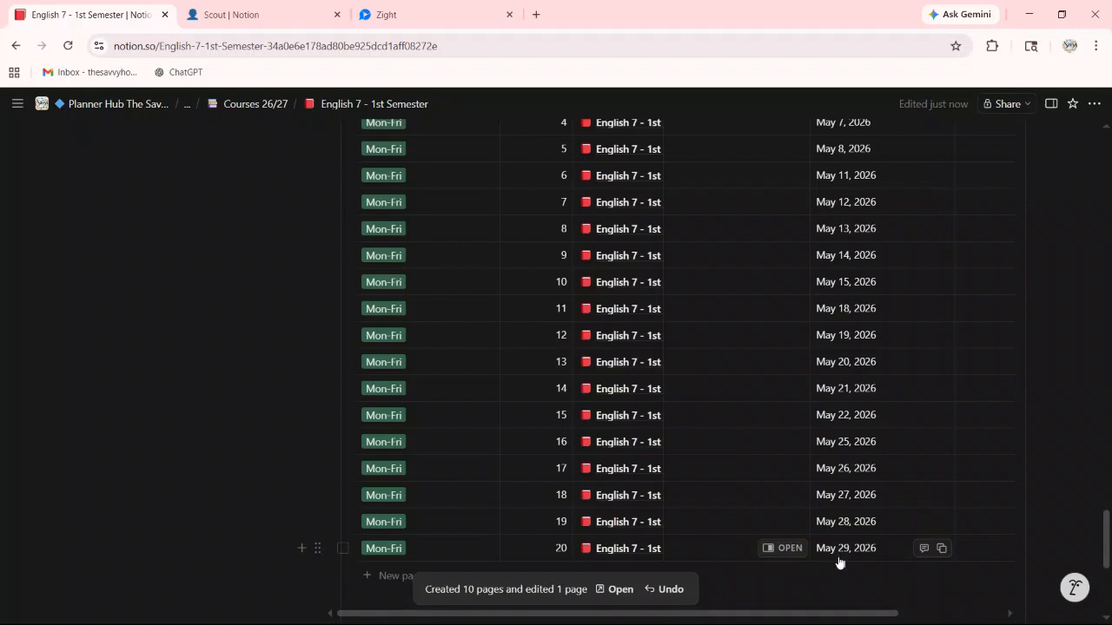
scroll(789, 461, "up", 2)
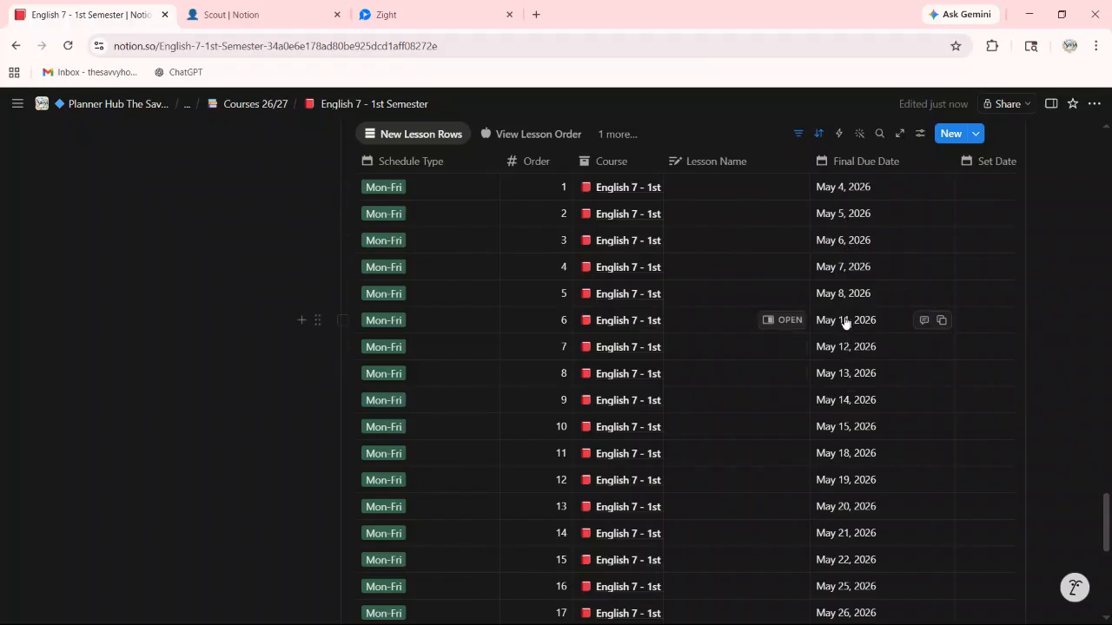
View the Set Date calendar for lesson 6, browse to May 2026 and leave the first and sixth lessons without a set date
left_click(970, 321)
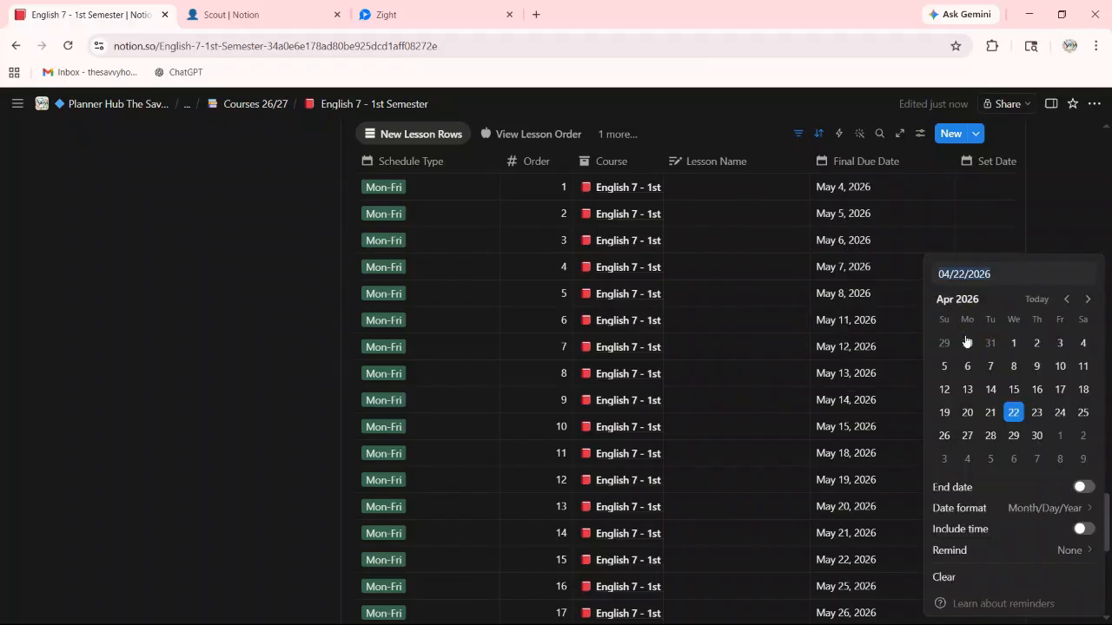
left_click(1089, 300)
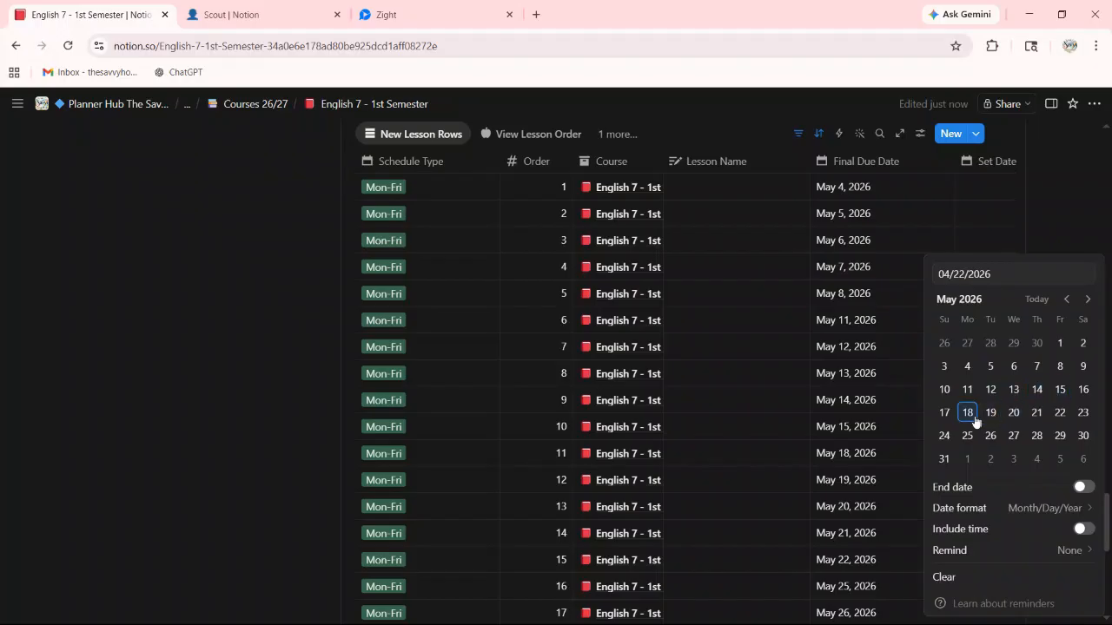
left_click(972, 183)
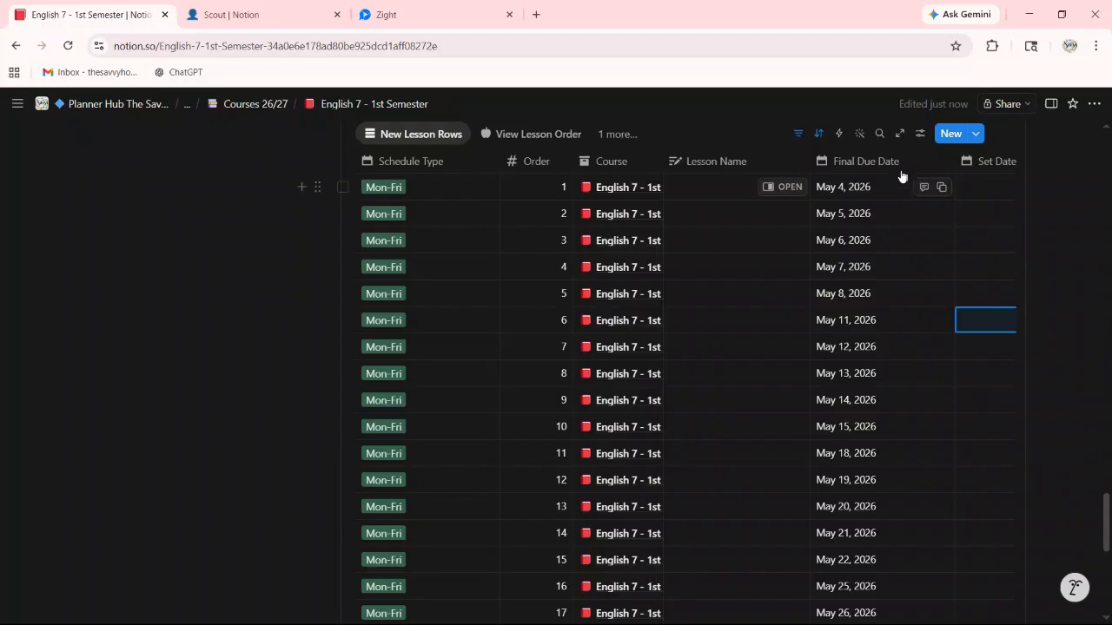
left_click(986, 185)
key("Escape")
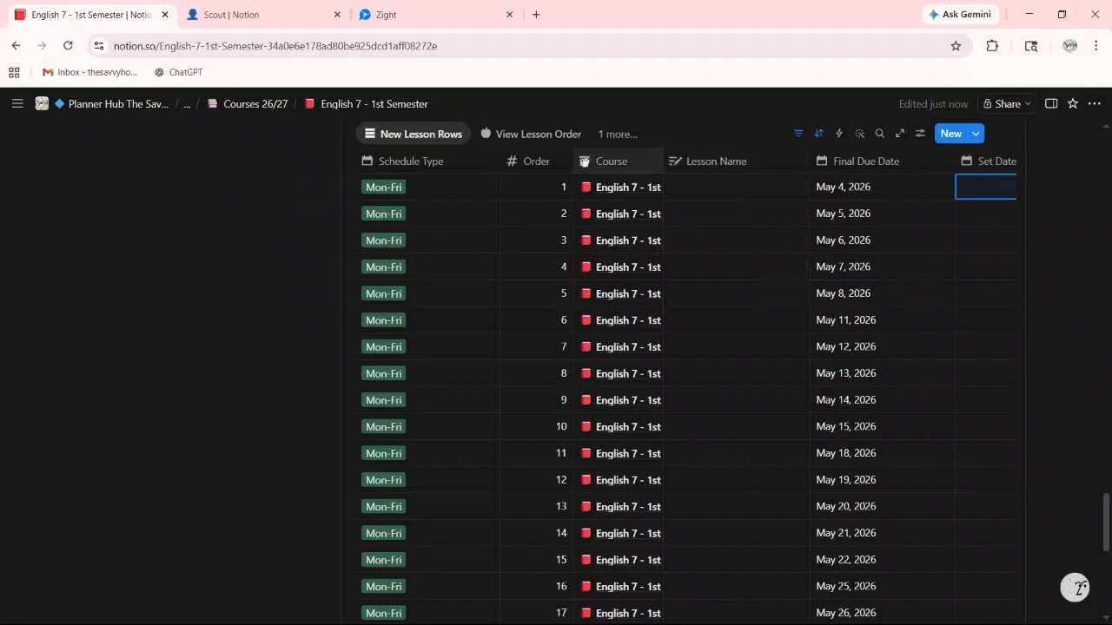
Narrow the Schedule Type column of the Assignments 26/27 table and wrap the content of the Course column
left_click_drag(499, 155, 430, 159)
left_click(552, 164)
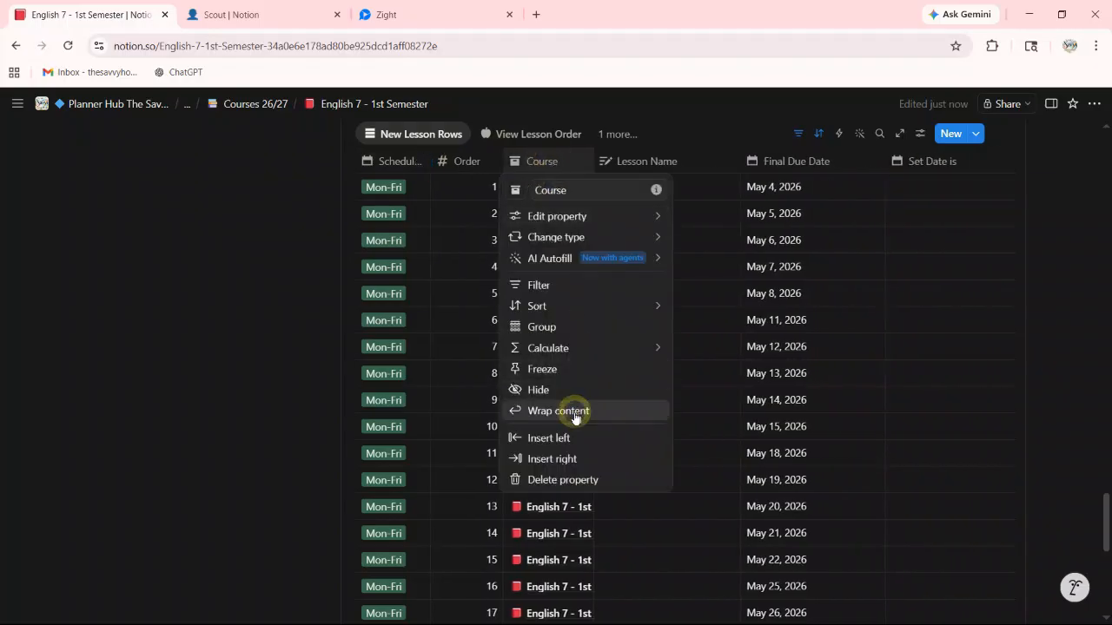
left_click(574, 414)
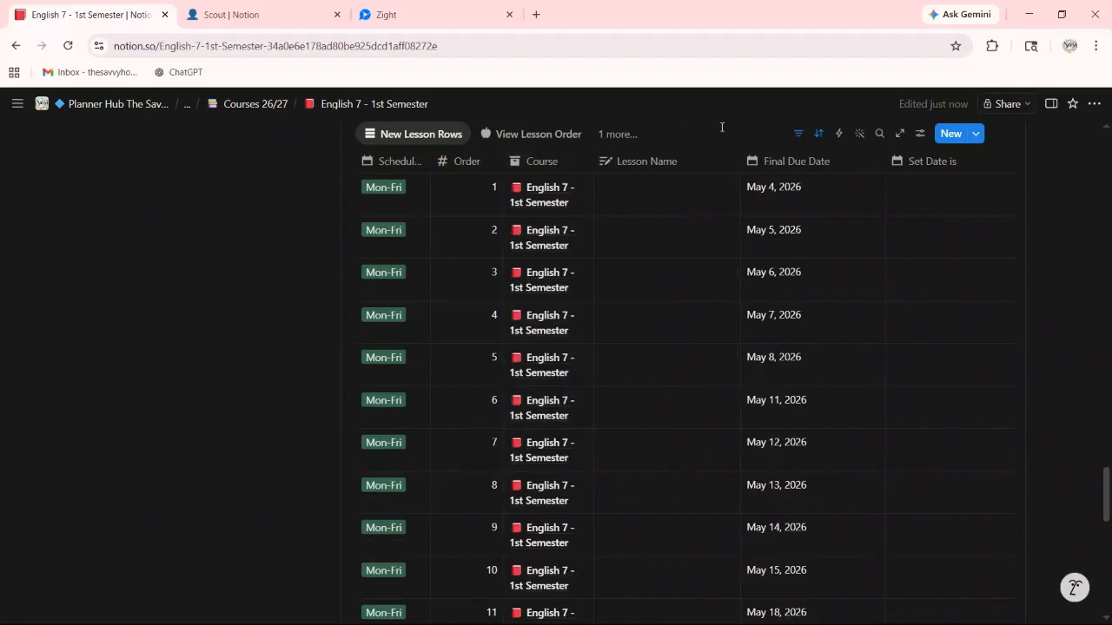
Review the lesson rows, the section for adding rows or school breaks, and the course properties up to the page title
scroll(548, 218, "up", 2)
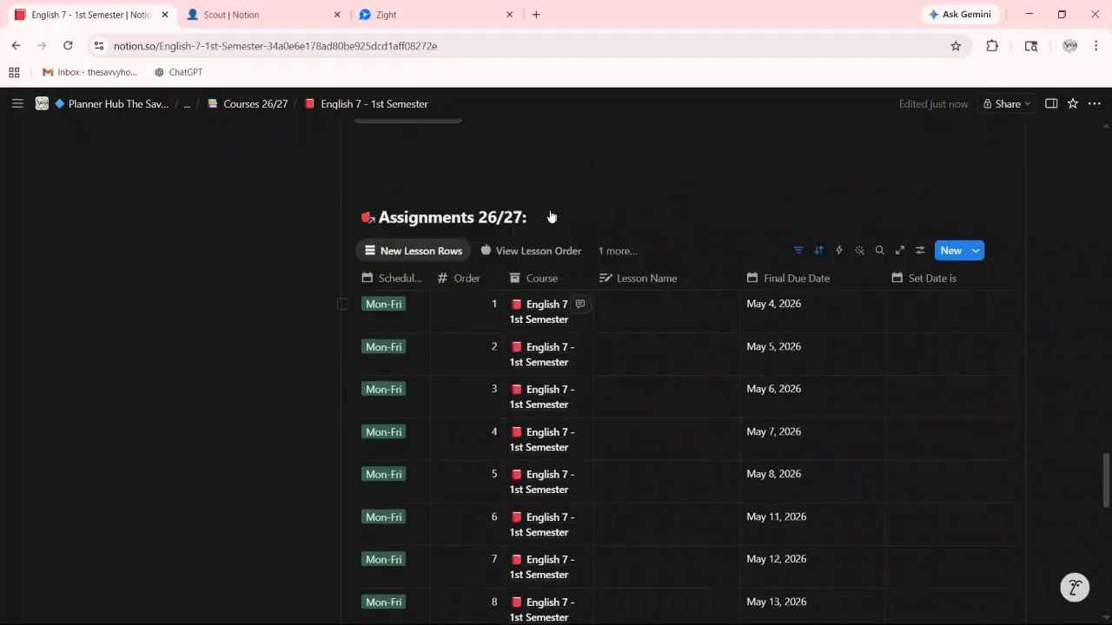
scroll(683, 354, "down", 2)
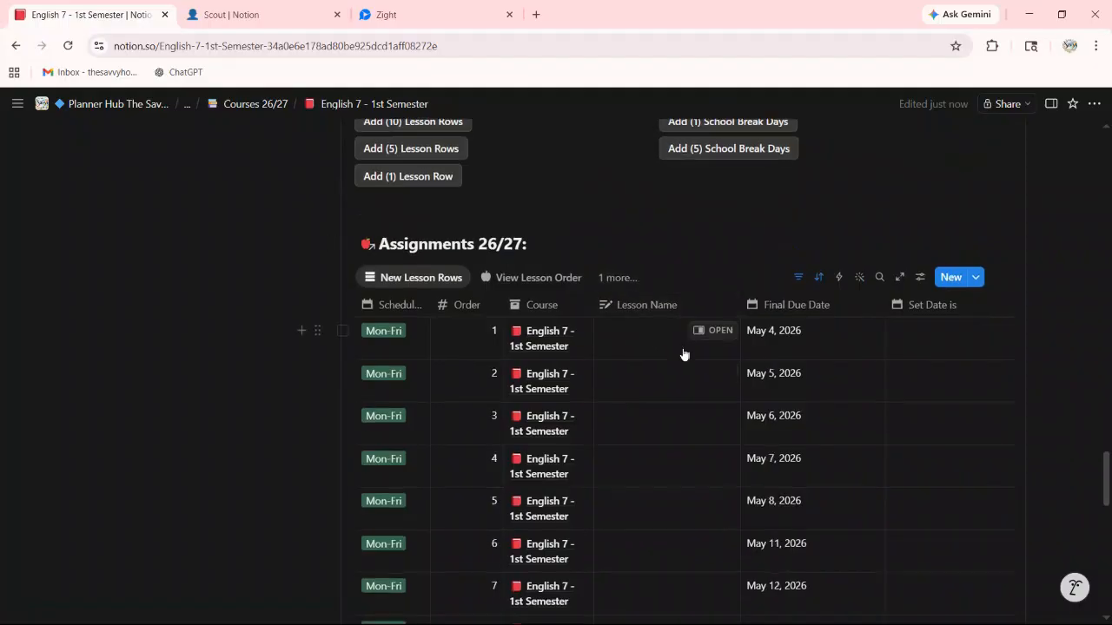
scroll(686, 353, "down", 7)
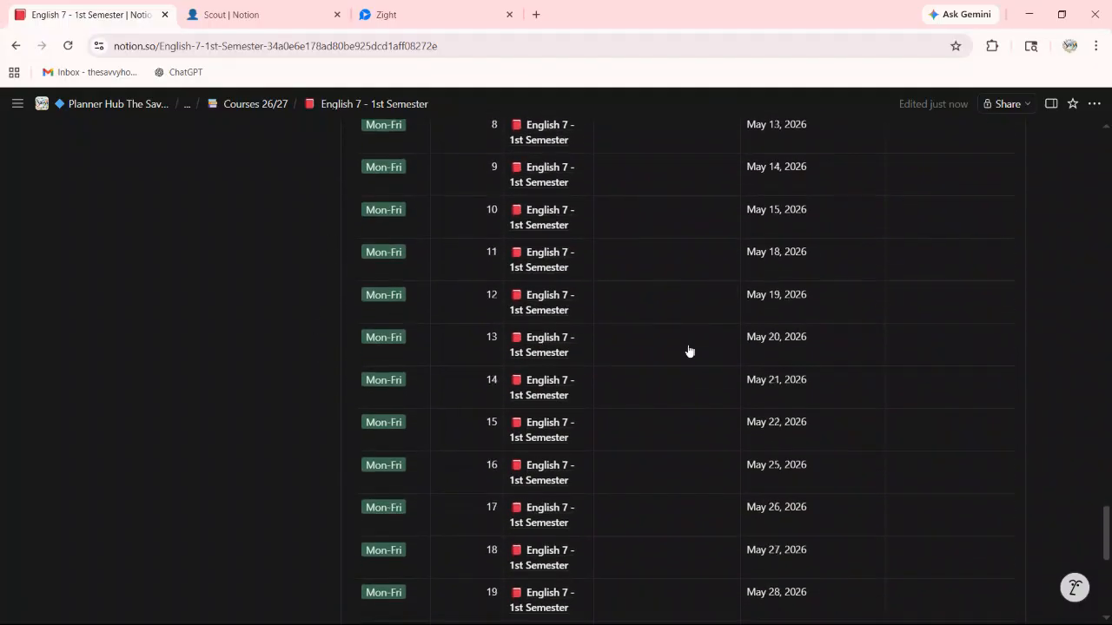
scroll(689, 351, "up", 9)
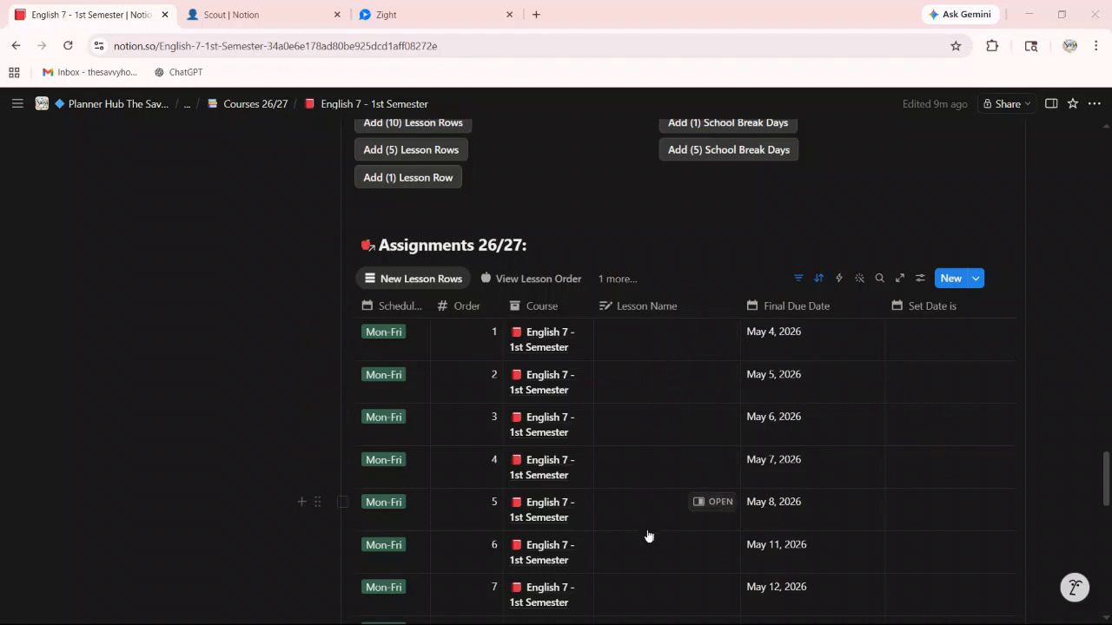
scroll(651, 547, "down", 1)
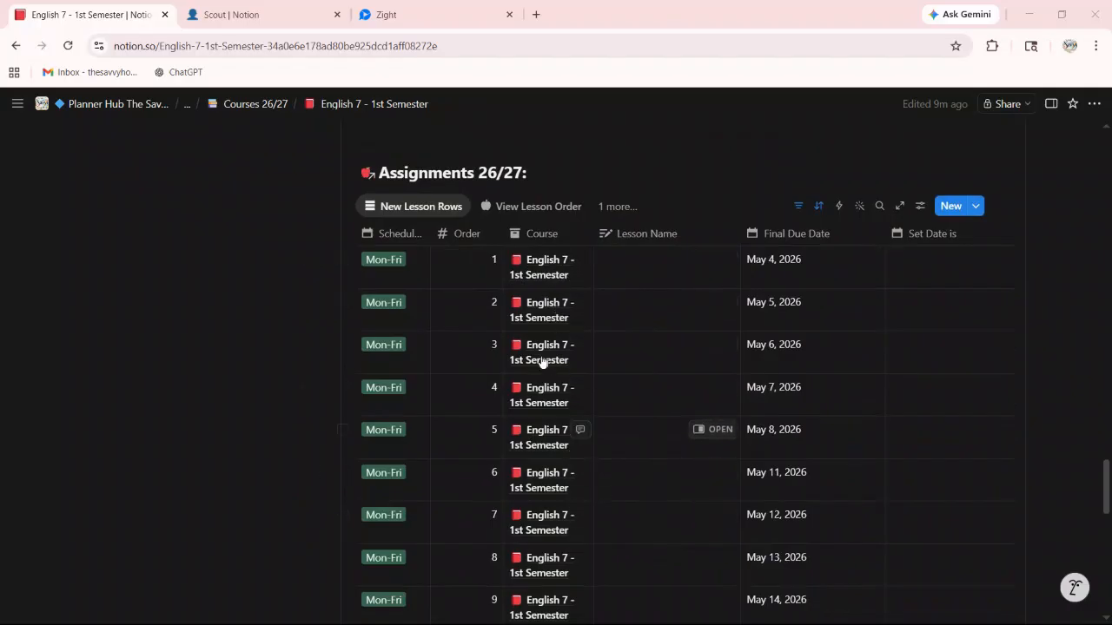
scroll(543, 354, "up", 3)
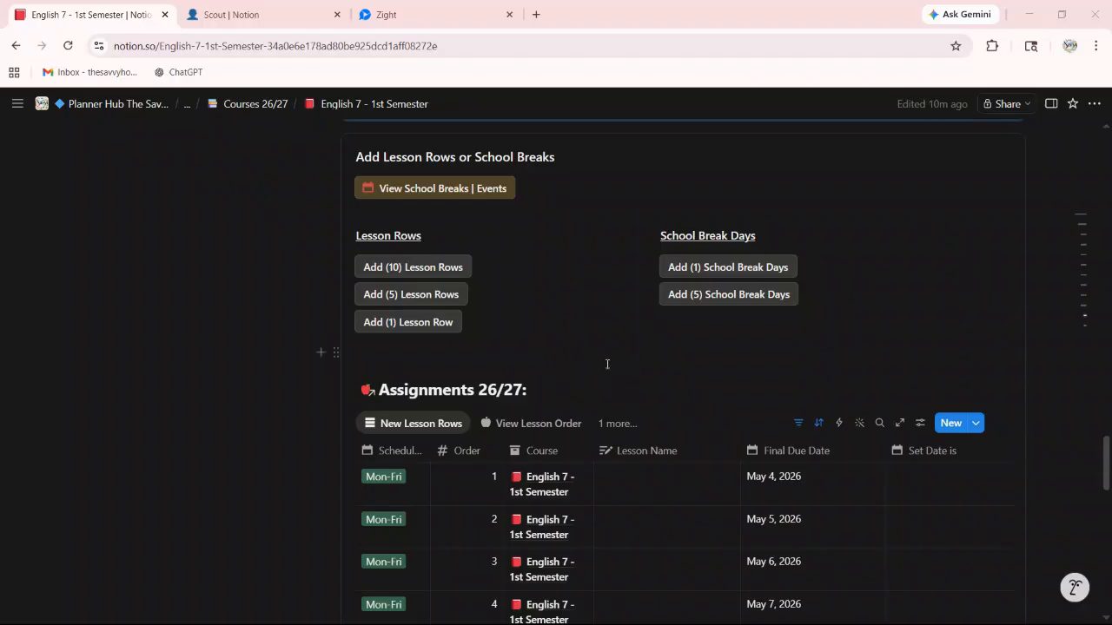
scroll(590, 355, "up", 2)
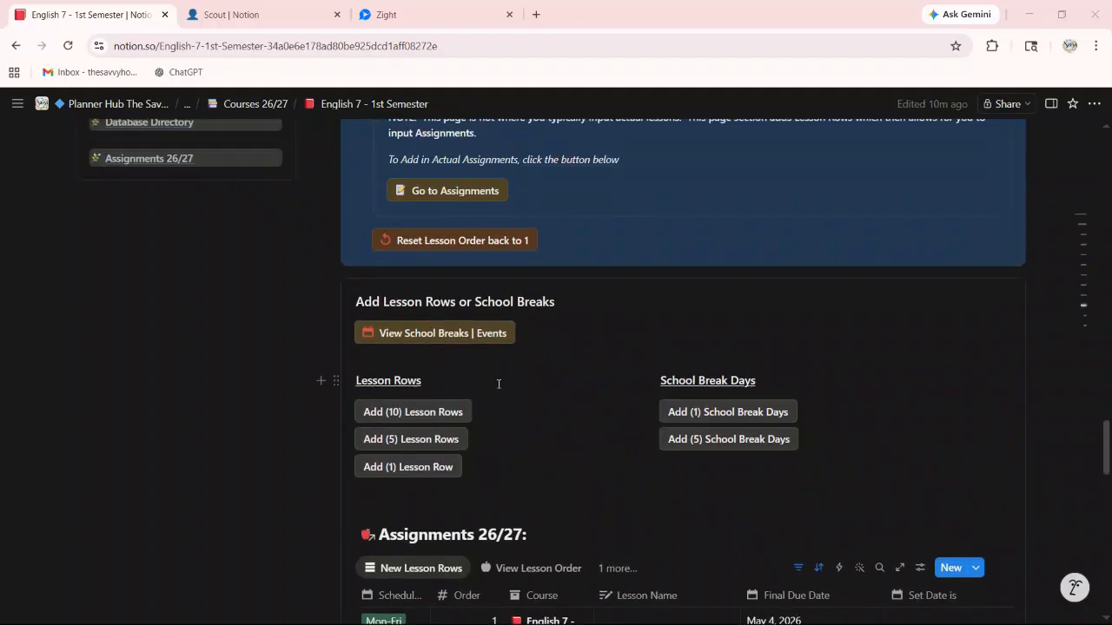
scroll(544, 443, "down", 1)
scroll(565, 434, "up", 15)
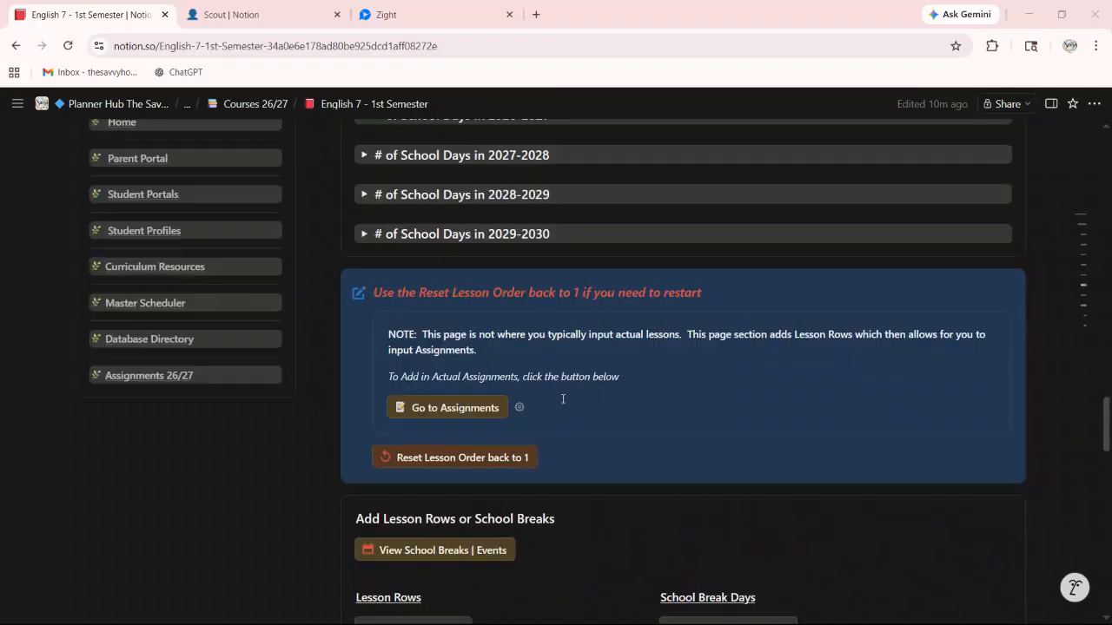
scroll(572, 372, "up", 20)
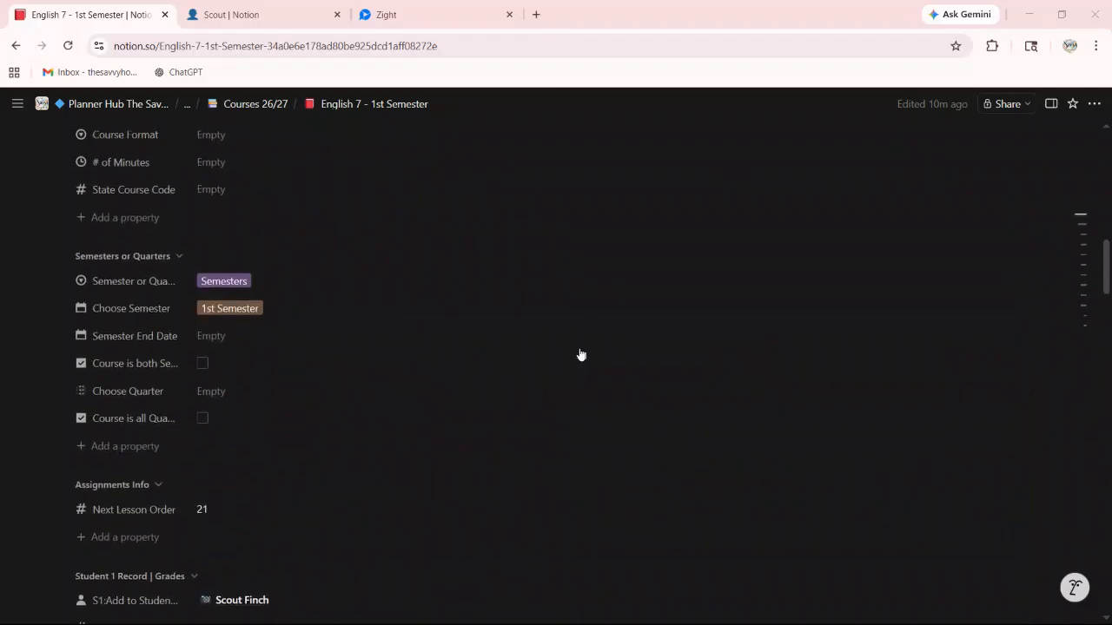
scroll(587, 311, "up", 4)
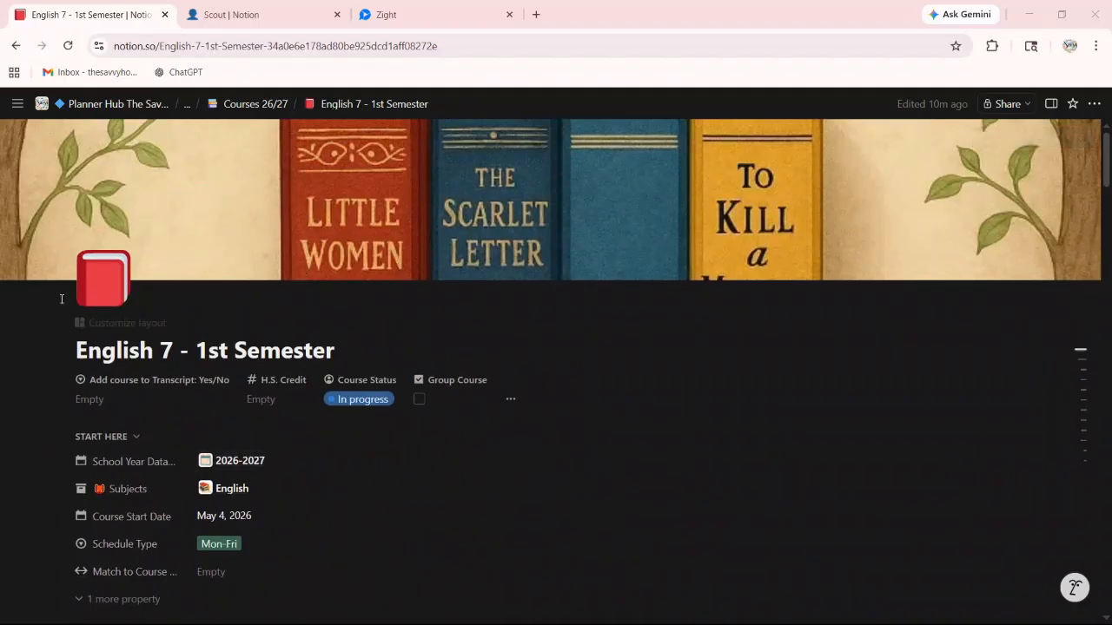
left_click_drag(73, 349, 153, 350)
left_click(369, 352)
left_click(351, 350)
left_click_drag(351, 350, 196, 350)
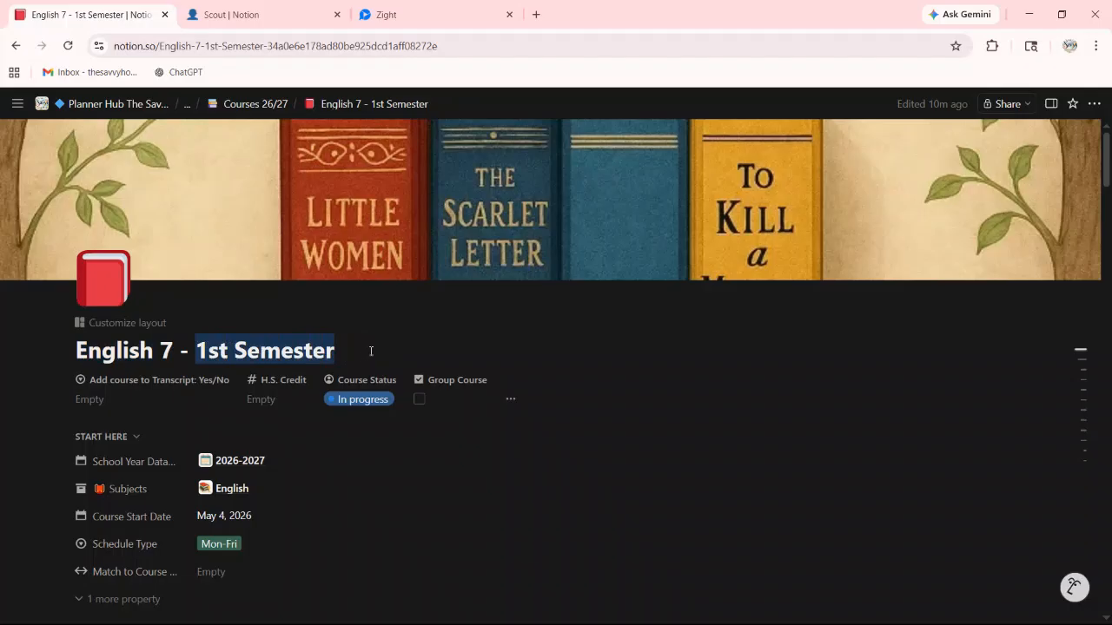
left_click(365, 348)
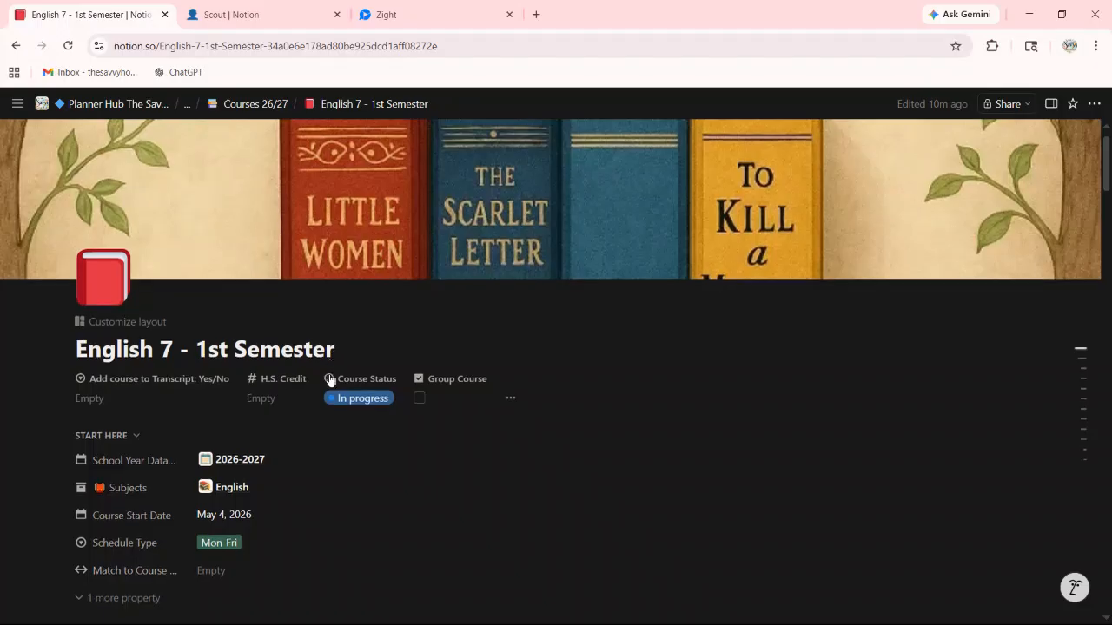
Set the Semester End Date of English 7 - 1st Semester to 09/04/2026
scroll(325, 379, "down", 8)
scroll(252, 429, "down", 5)
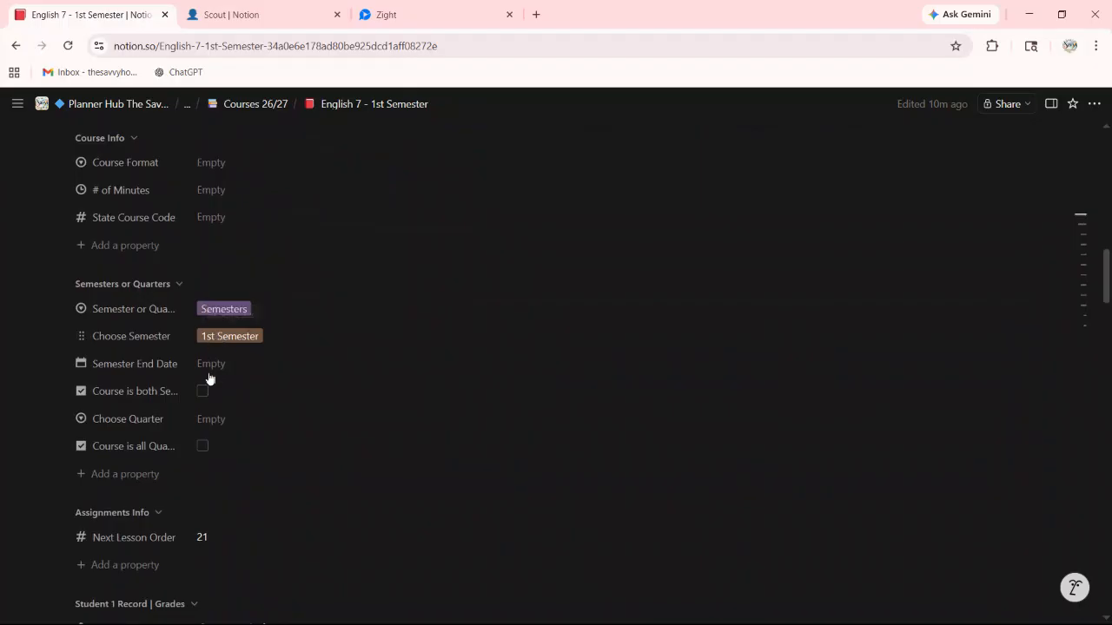
scroll(211, 379, "down", 2)
scroll(191, 330, "up", 1)
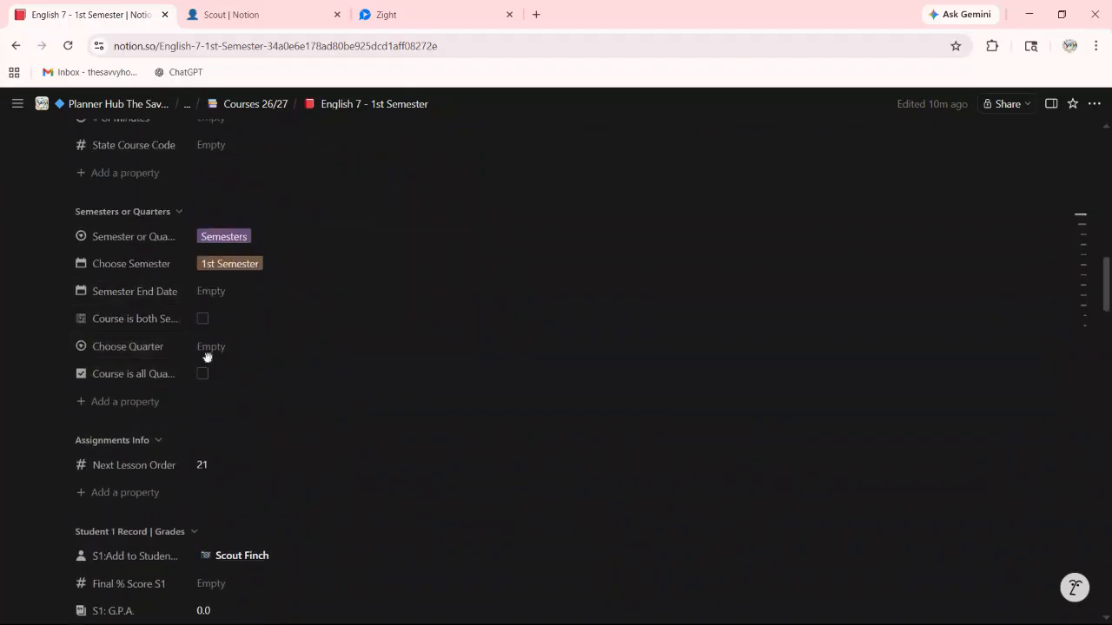
left_click(210, 293)
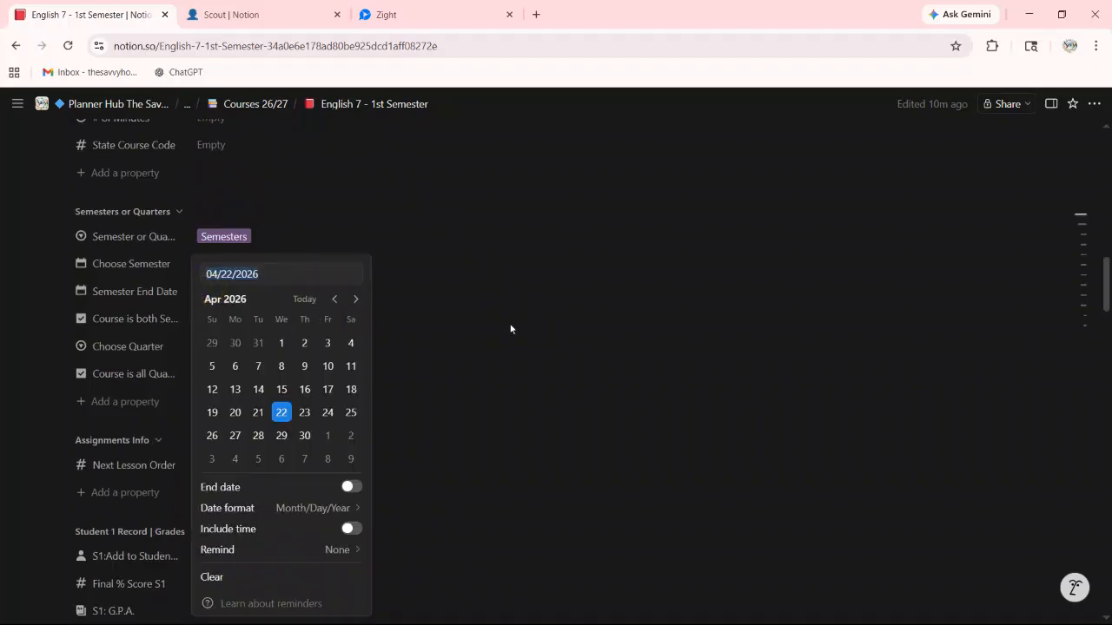
type("09/0")
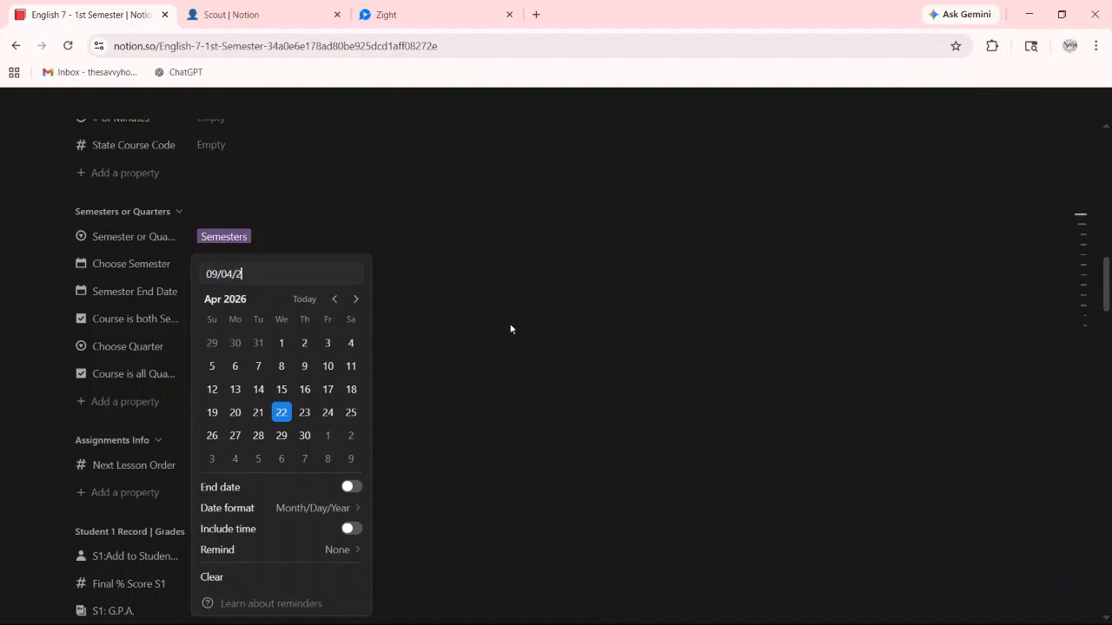
key("Caps_Lock")
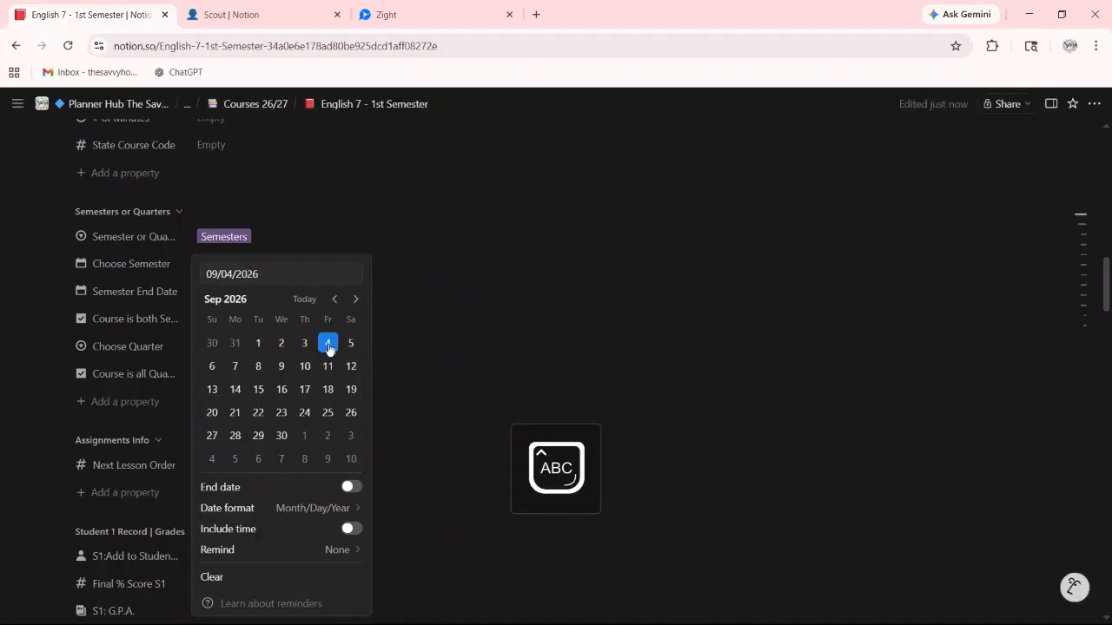
left_click(442, 330)
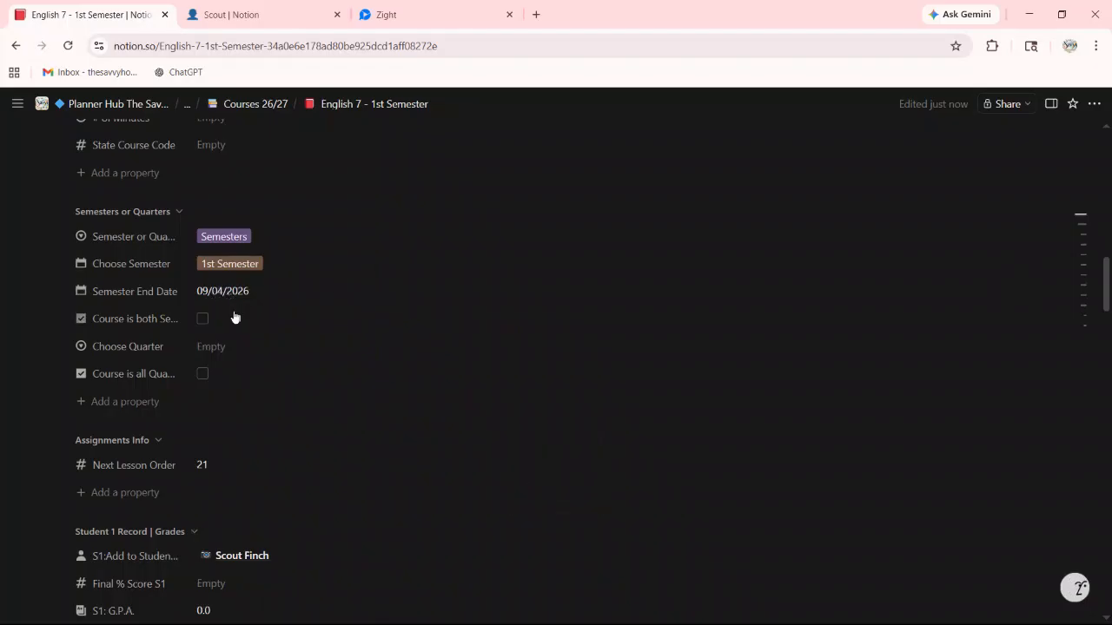
Check the Next Lesson Order property and the student records, and review the lesson rows in the Assignments 26/27 table
scroll(405, 355, "down", 3)
scroll(359, 331, "up", 3)
mouse_move(254, 105)
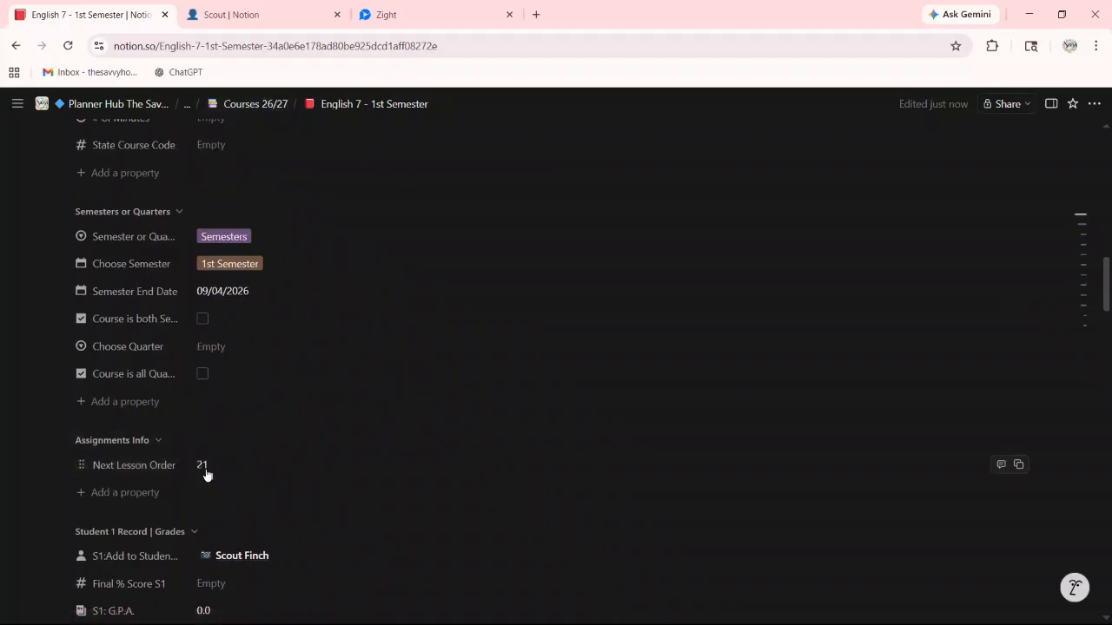
scroll(477, 492, "down", 10)
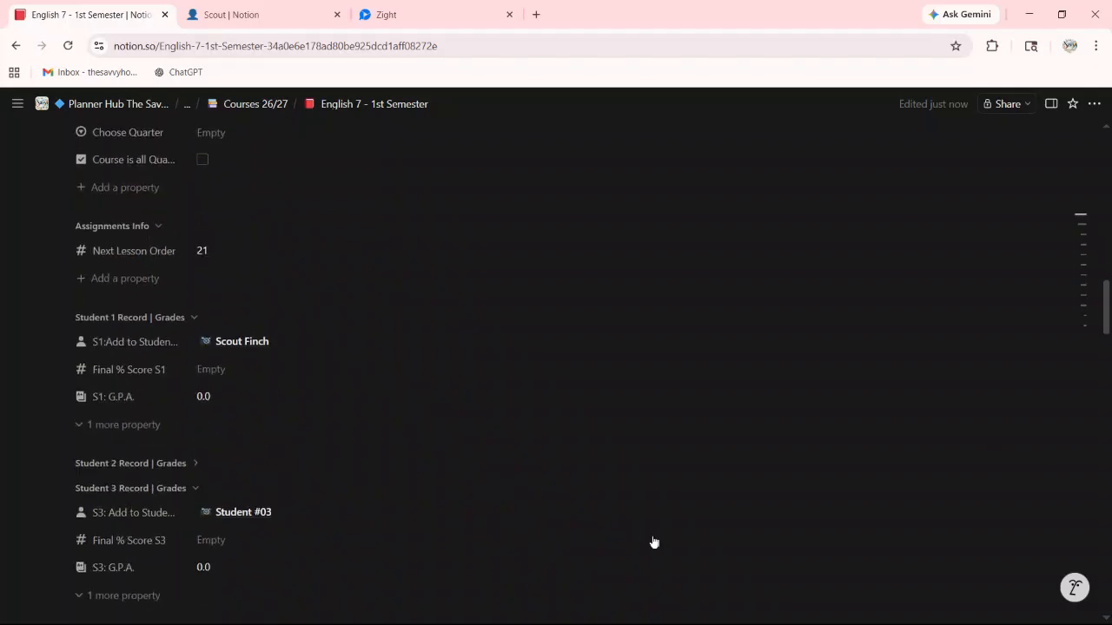
scroll(660, 530, "down", 10)
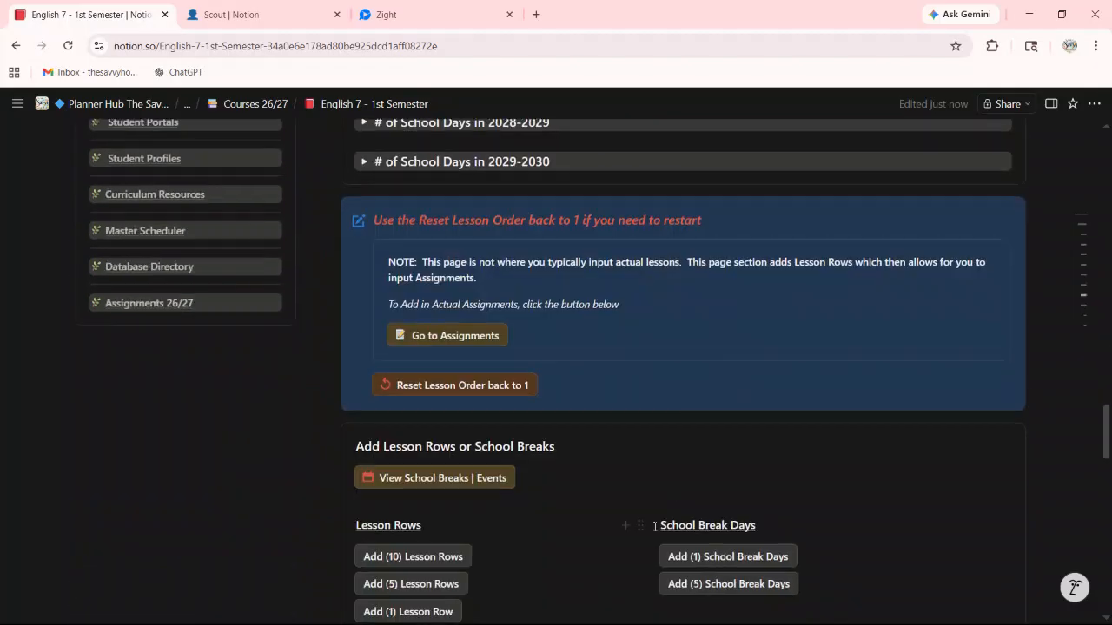
scroll(615, 520, "down", 5)
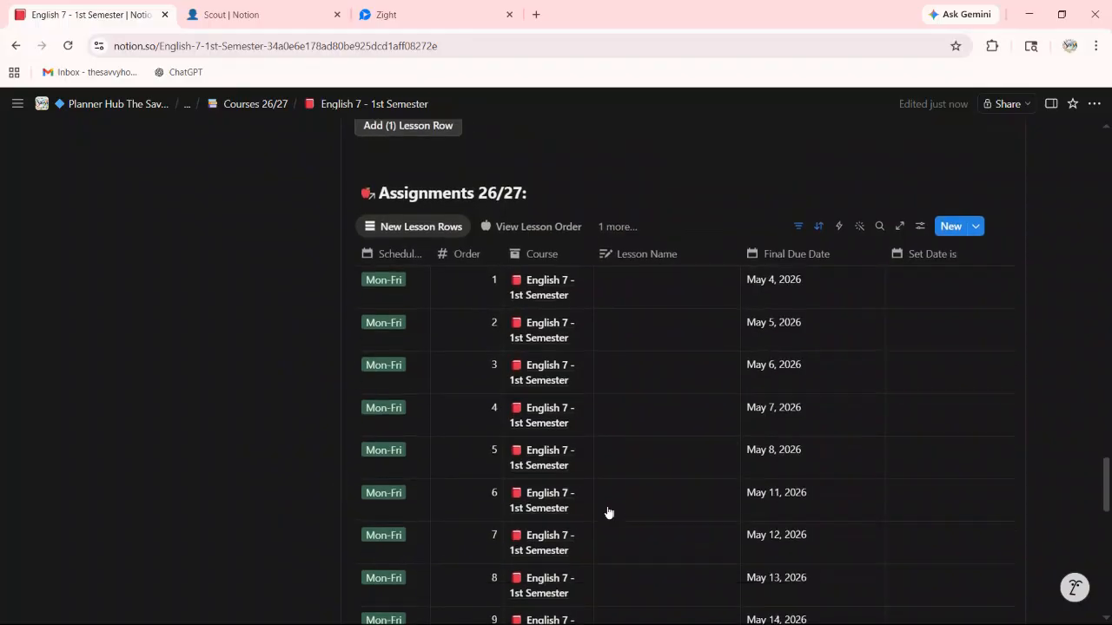
scroll(530, 524, "down", 5)
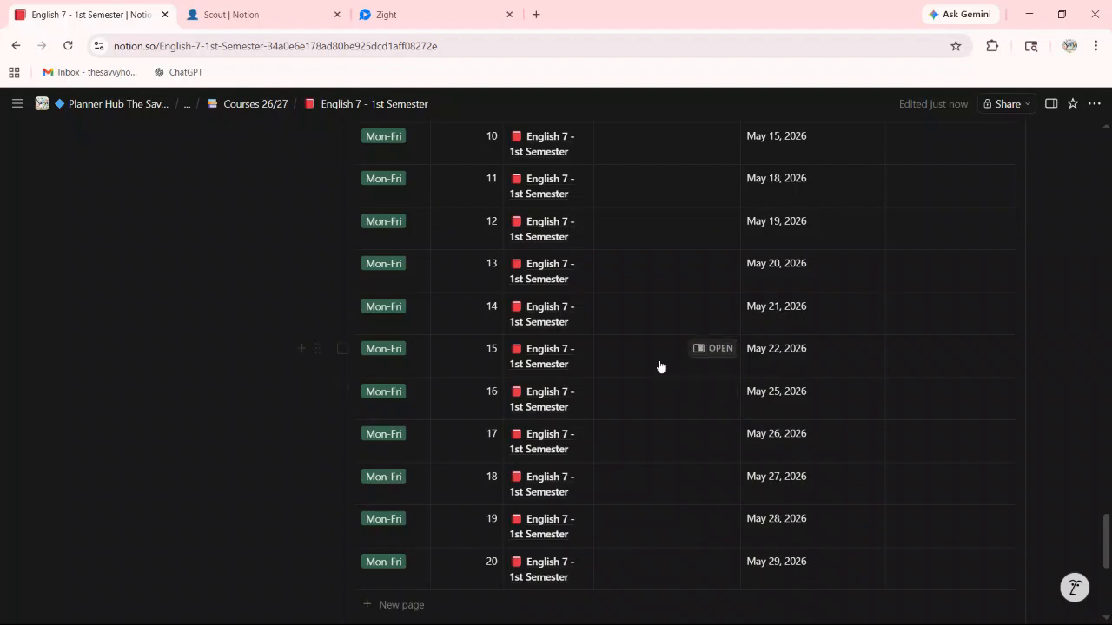
scroll(630, 352, "up", 3)
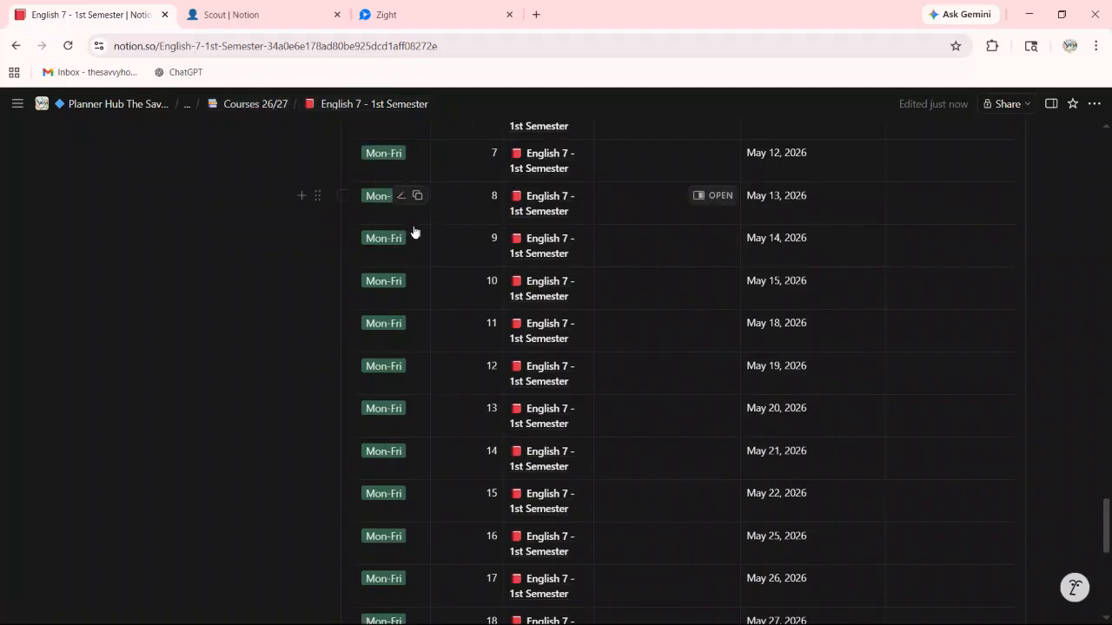
Add ten more lesson rows to English 7 - 1st Semester and check their due dates and the Next Lesson Order property
scroll(417, 231, "up", 6)
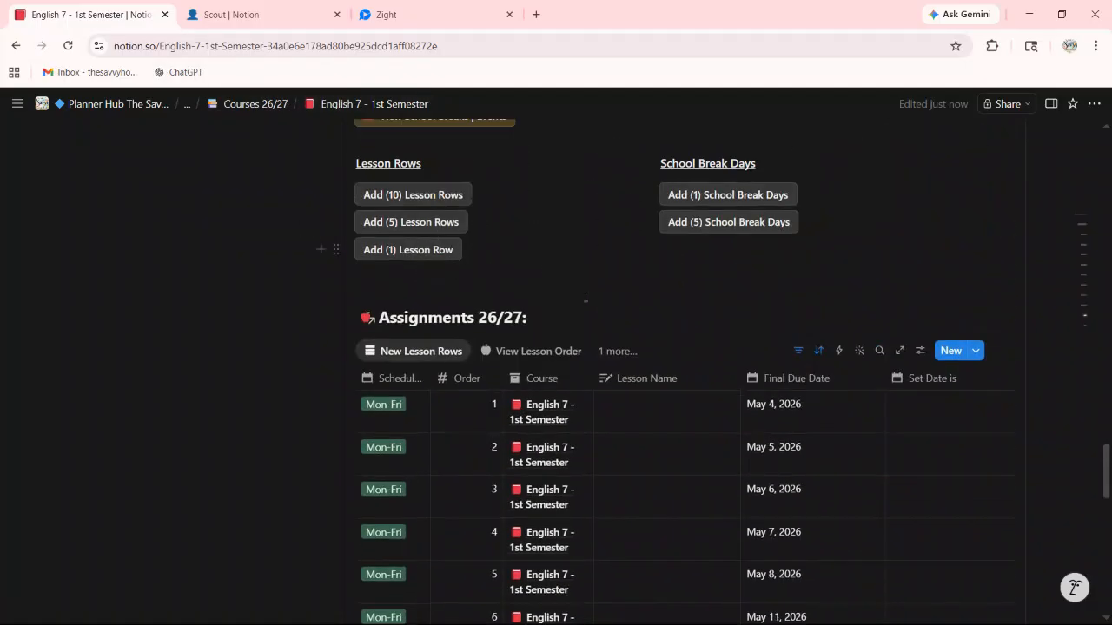
scroll(747, 456, "down", 7)
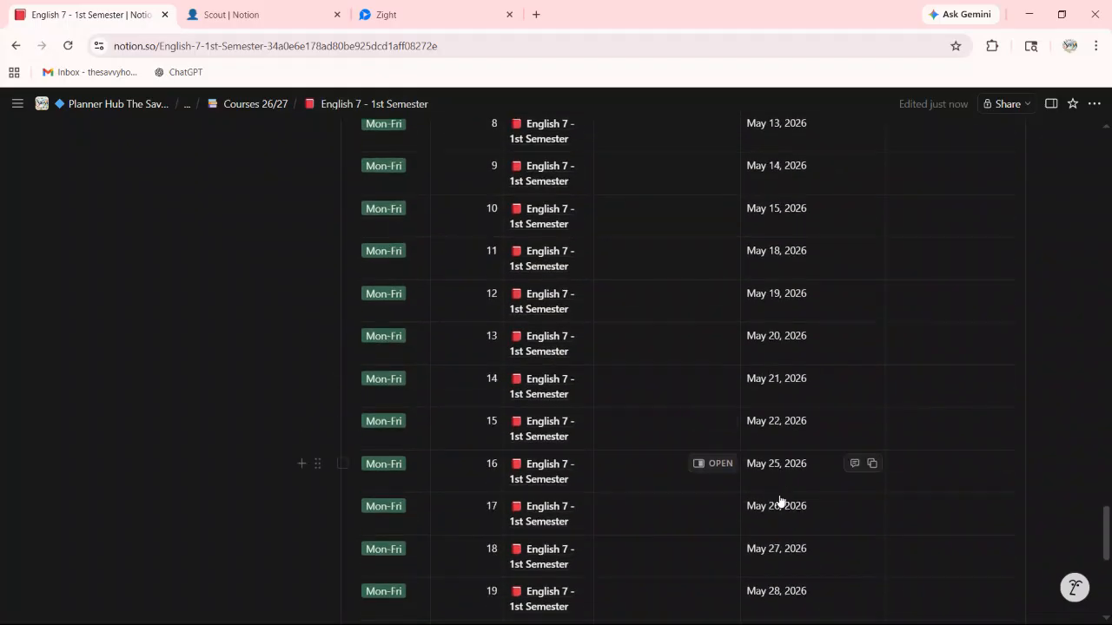
scroll(720, 530, "up", 3)
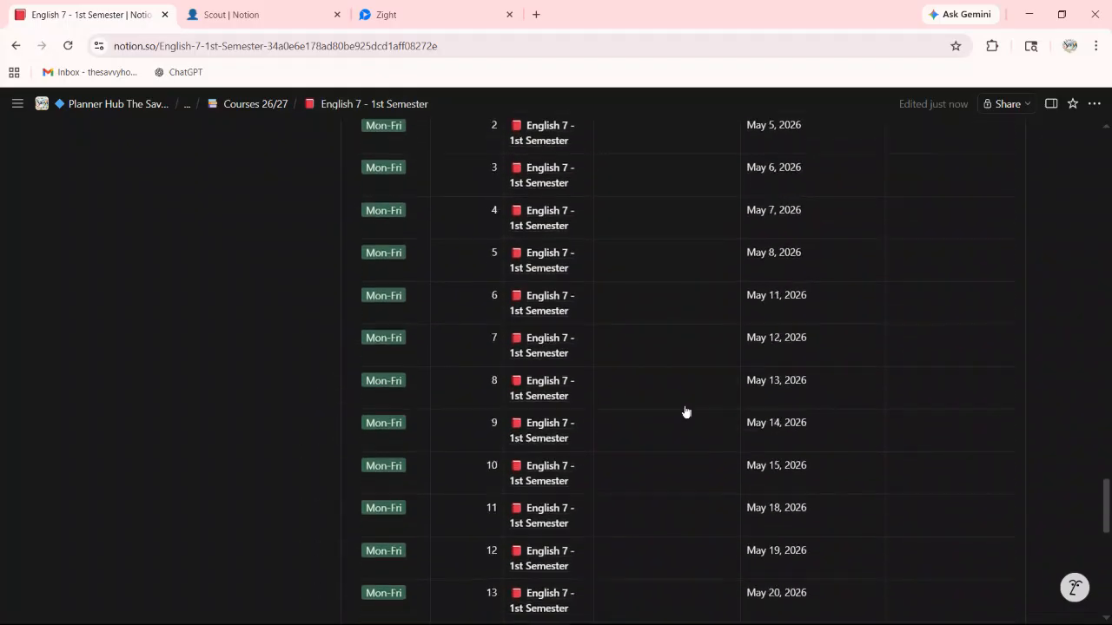
scroll(687, 412, "up", 5)
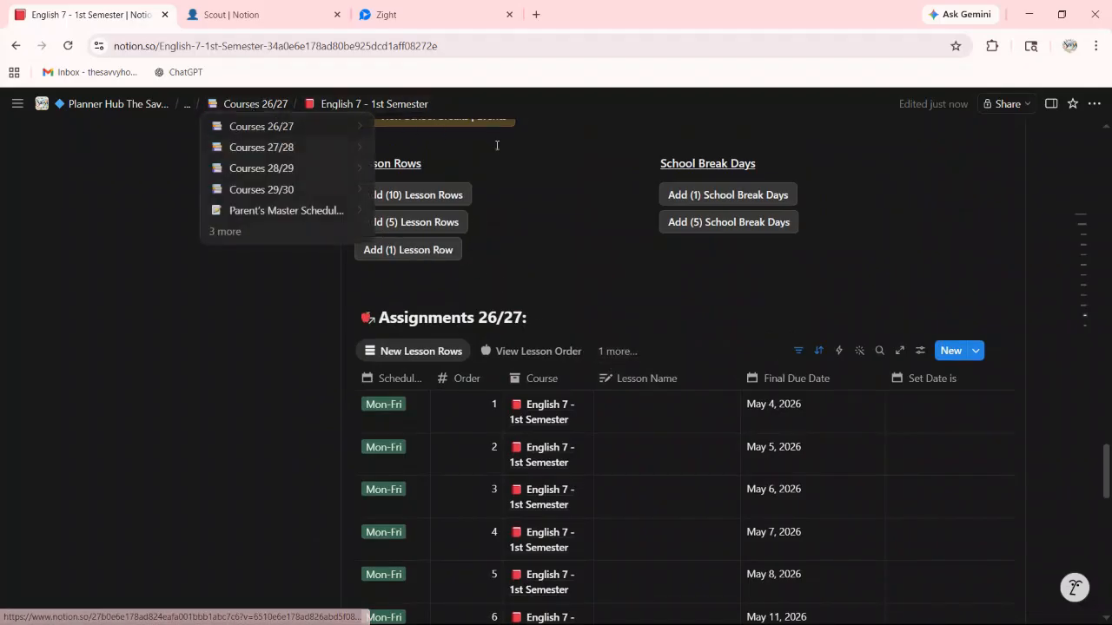
left_click(386, 196)
scroll(608, 296, "down", 2)
scroll(609, 298, "down", 9)
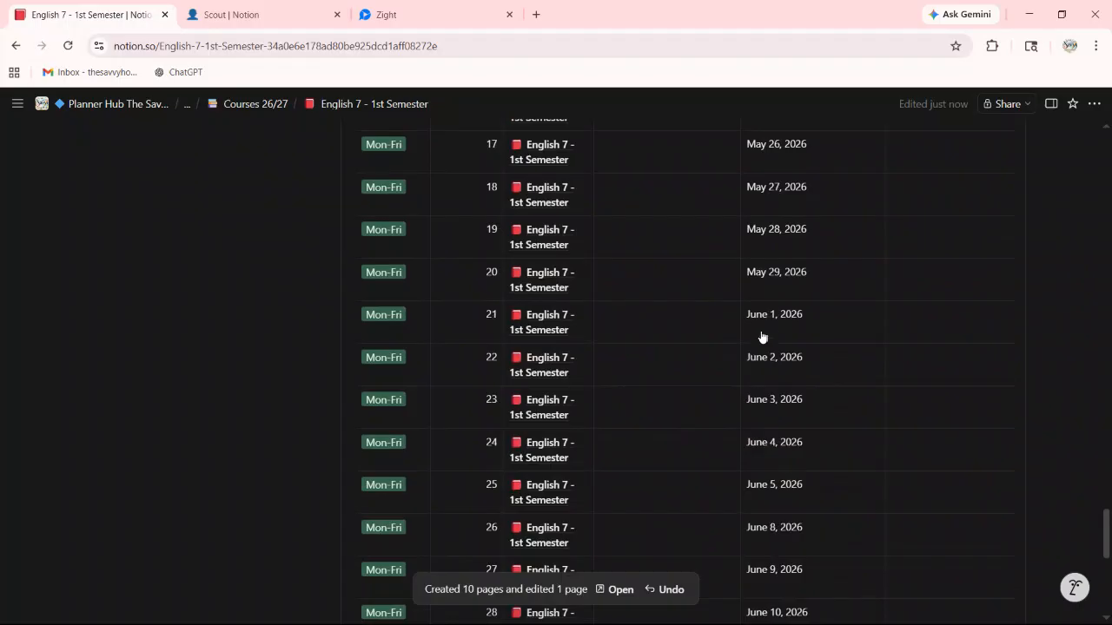
scroll(765, 374, "down", 4)
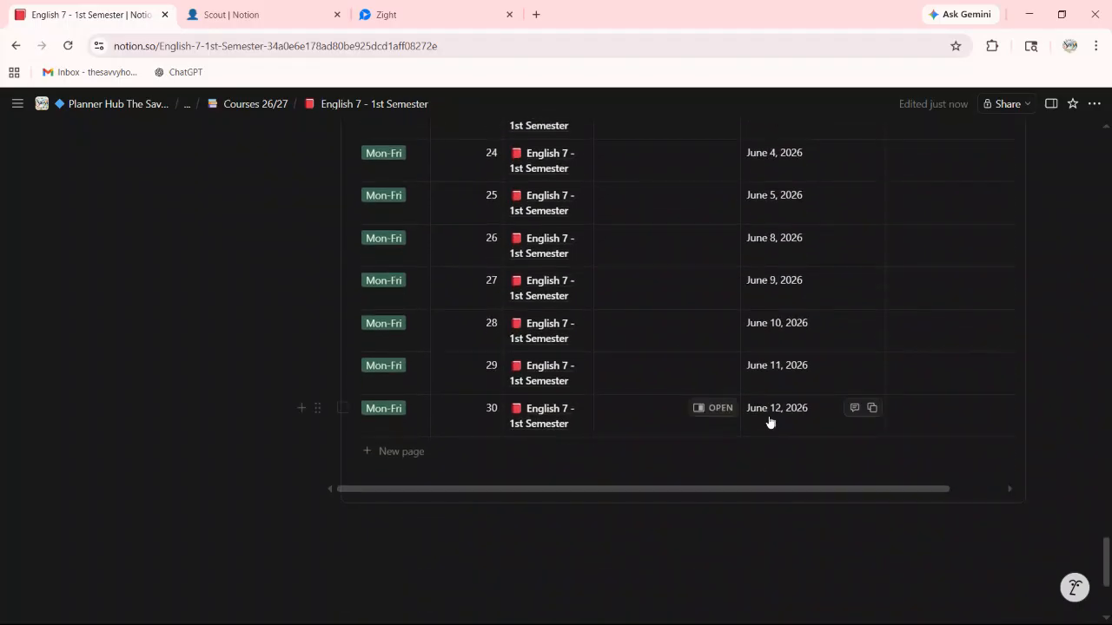
scroll(635, 380, "up", 15)
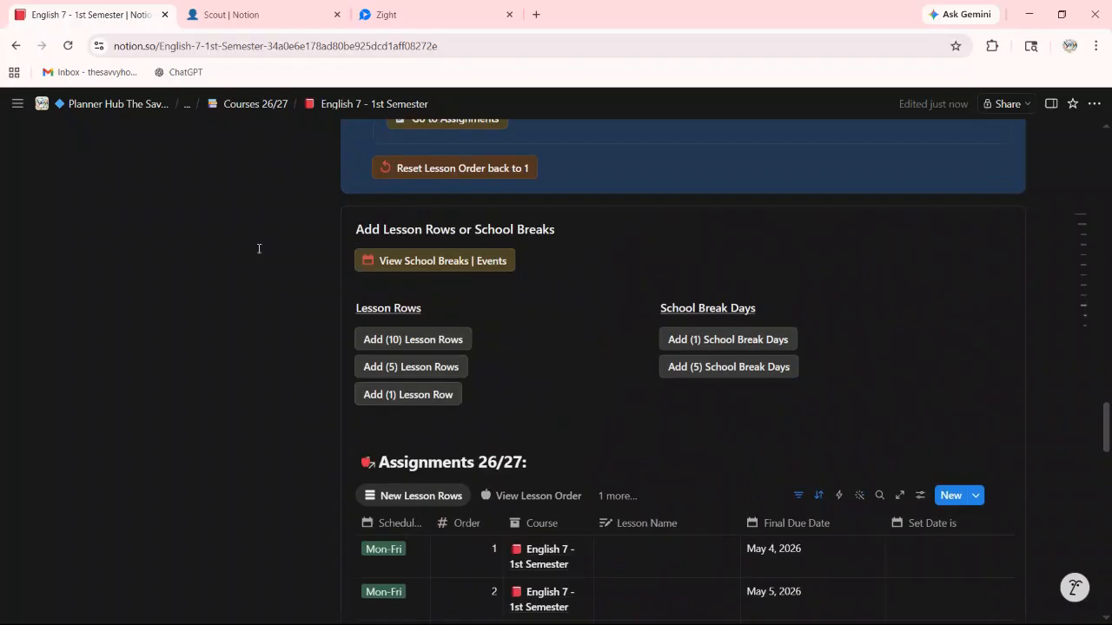
scroll(252, 252, "up", 20)
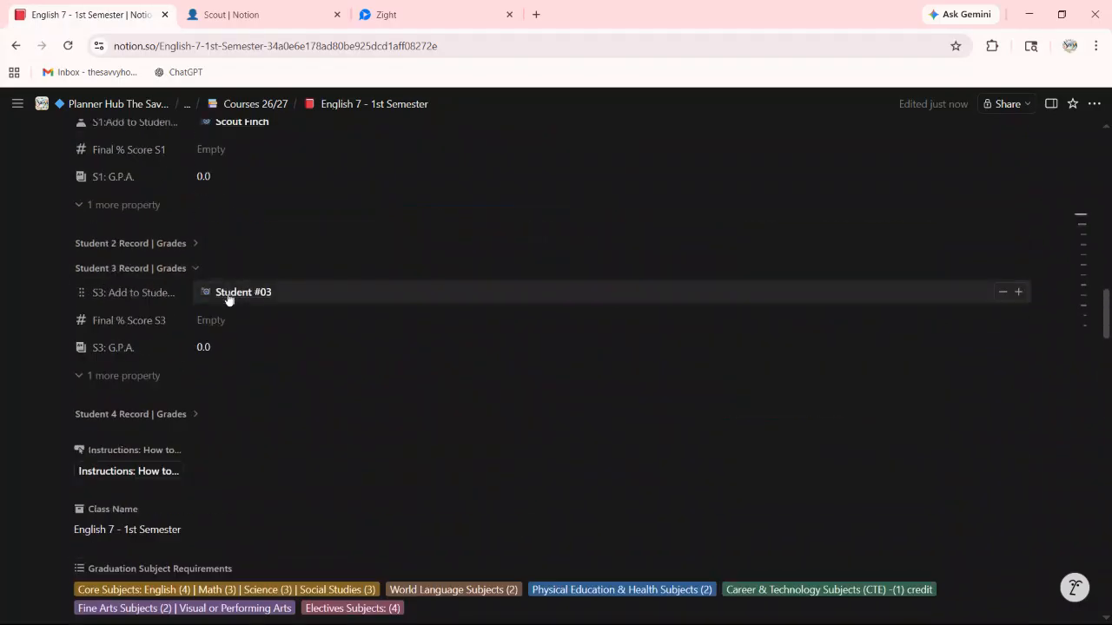
scroll(226, 291, "up", 2)
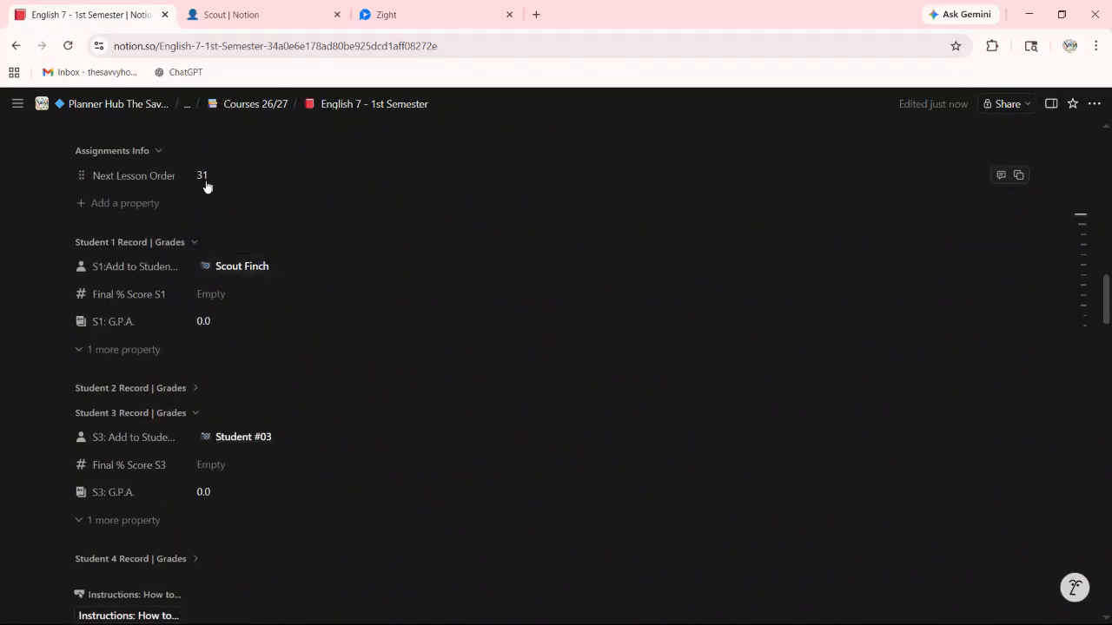
Return to the Courses 26/27 database and open the English 7 - 2nd Semester course page
left_click(249, 106)
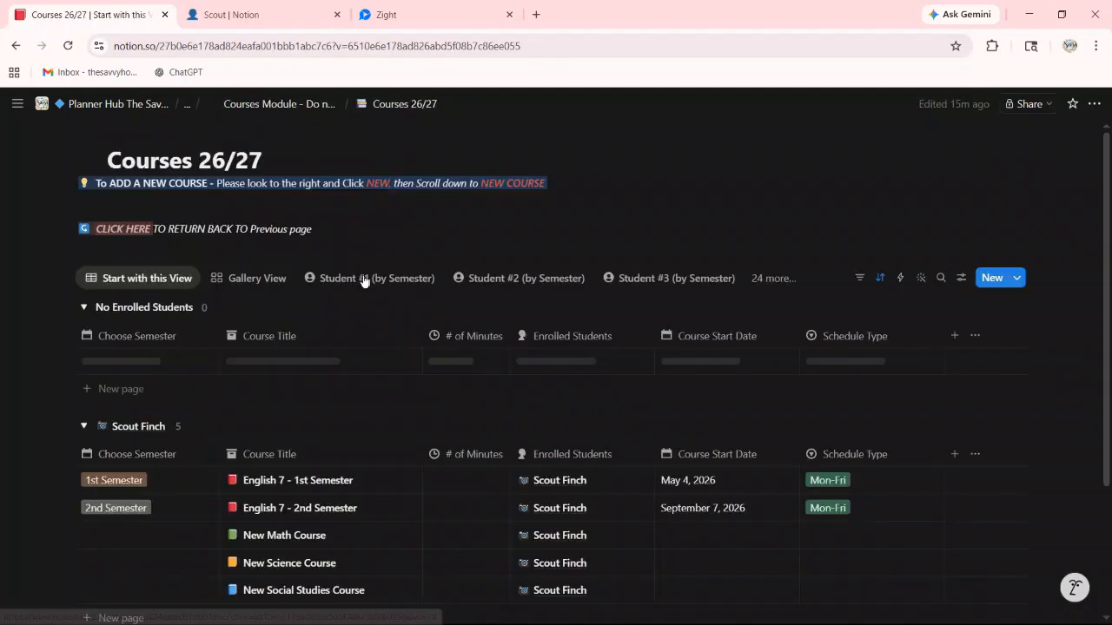
scroll(363, 286, "down", 1)
scroll(361, 289, "down", 1)
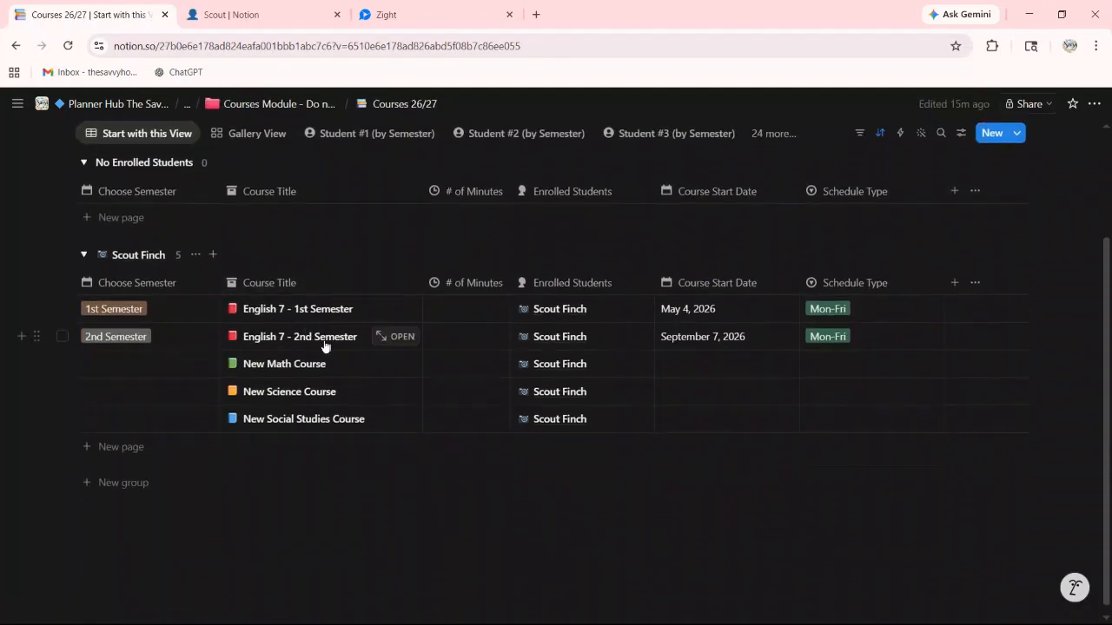
left_click(388, 338)
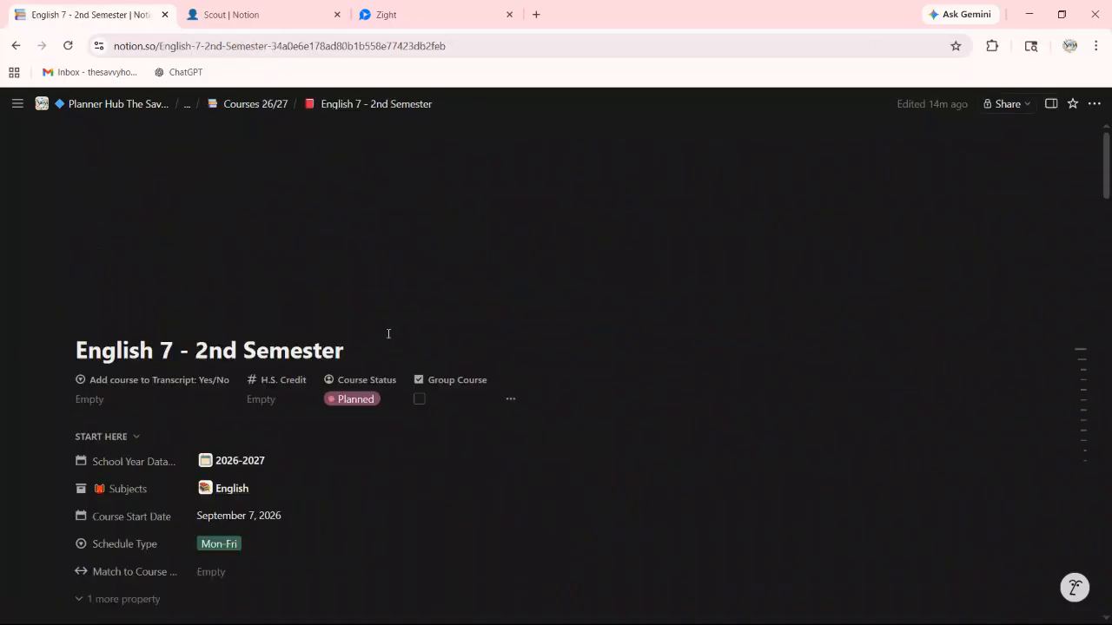
Examine the semester properties, Next Lesson Order, lesson row section and Assignments 26/27 table of English 7 - 2nd Semester
scroll(391, 339, "down", 3)
scroll(399, 347, "down", 7)
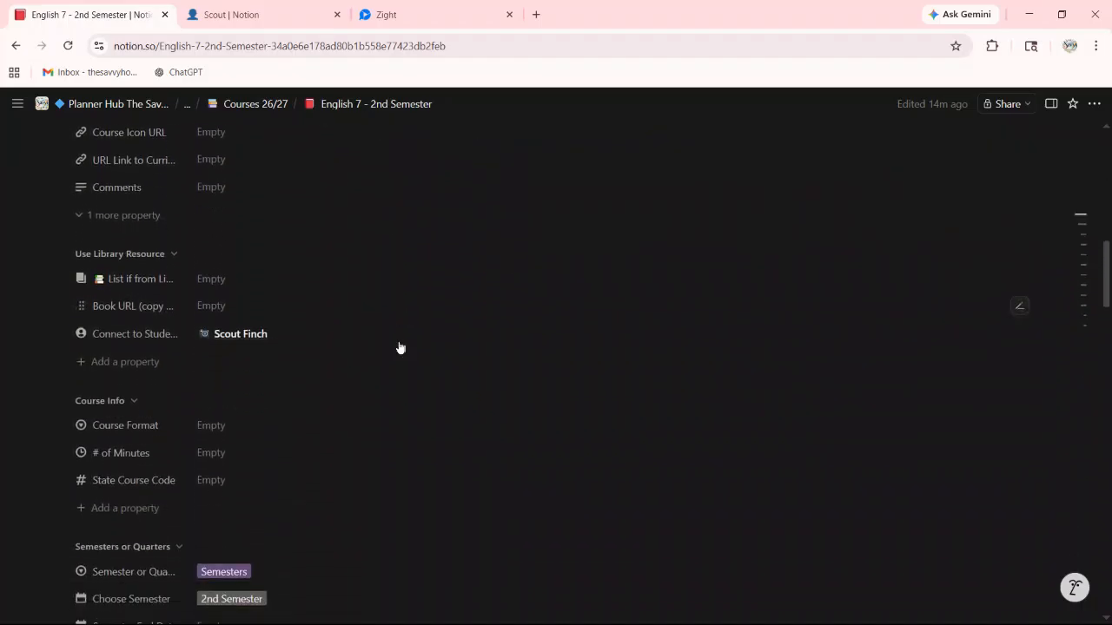
scroll(400, 347, "down", 2)
scroll(214, 377, "down", 4)
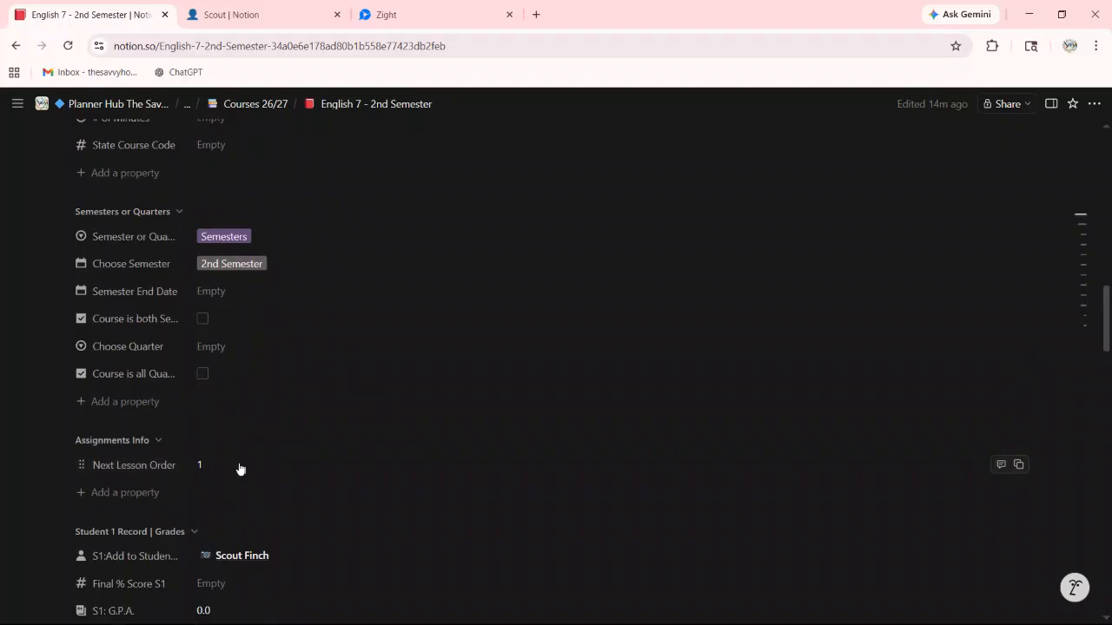
scroll(354, 466, "down", 3)
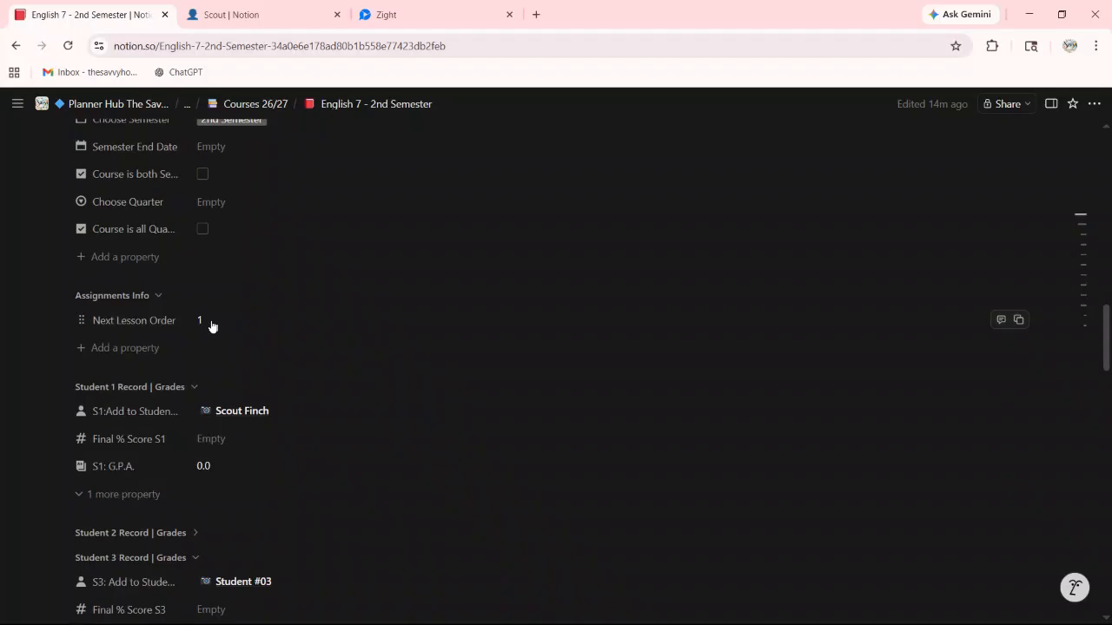
scroll(495, 402, "down", 15)
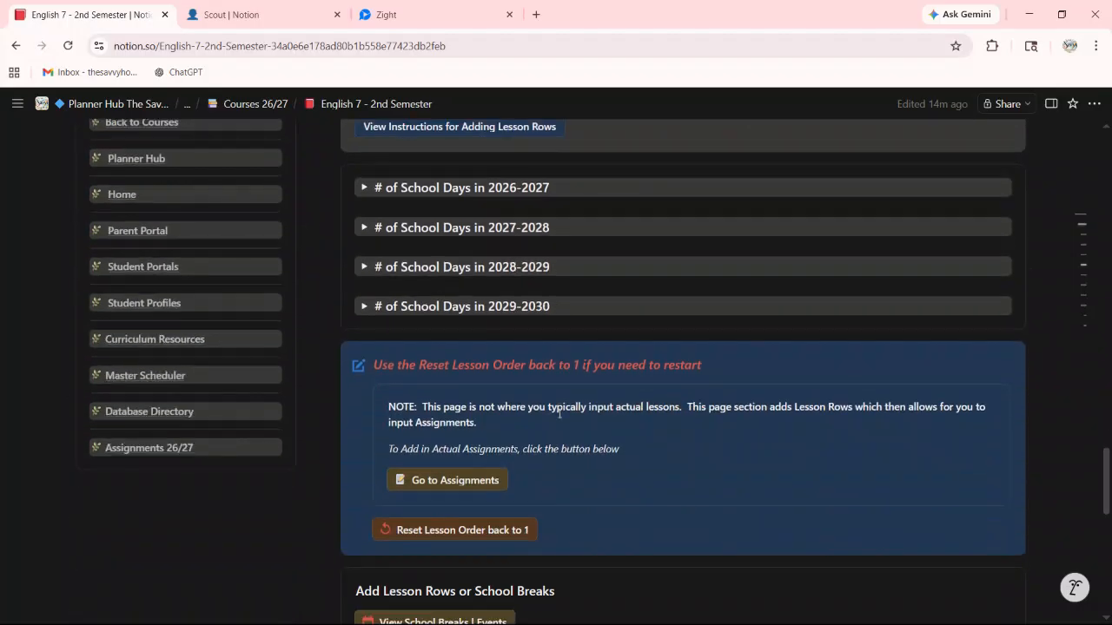
scroll(558, 414, "down", 6)
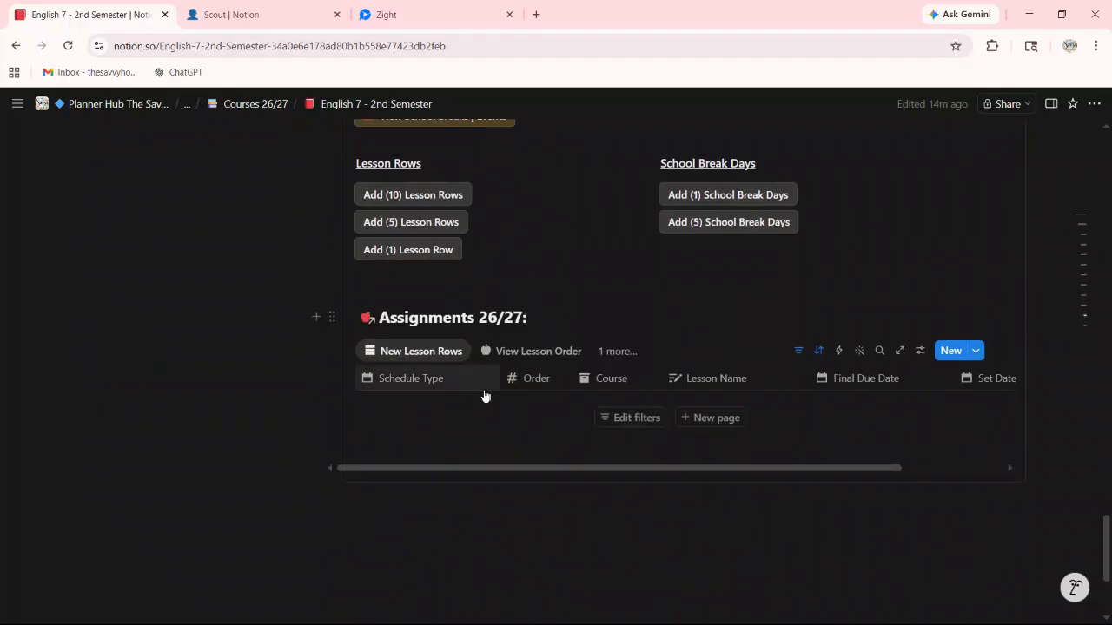
scroll(454, 365, "up", 5)
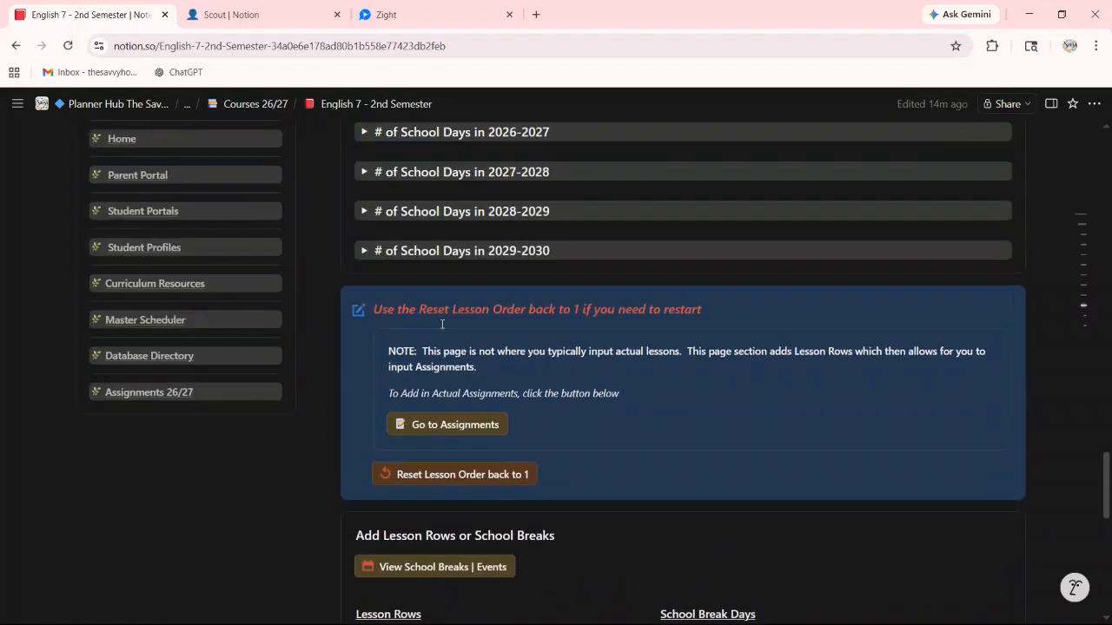
scroll(444, 324, "up", 15)
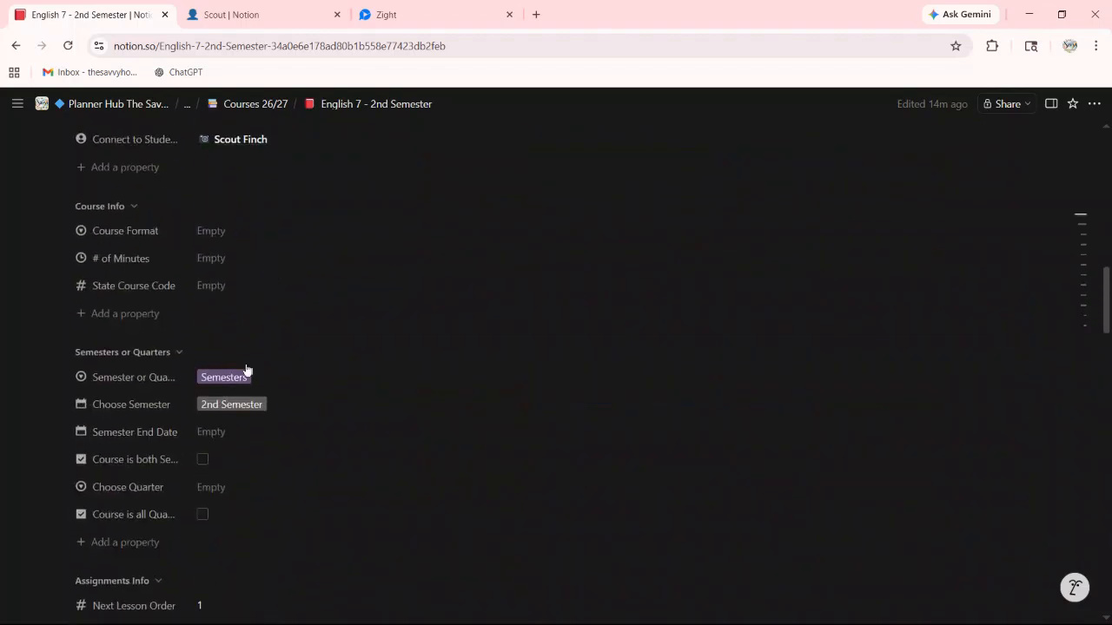
scroll(246, 358, "down", 3)
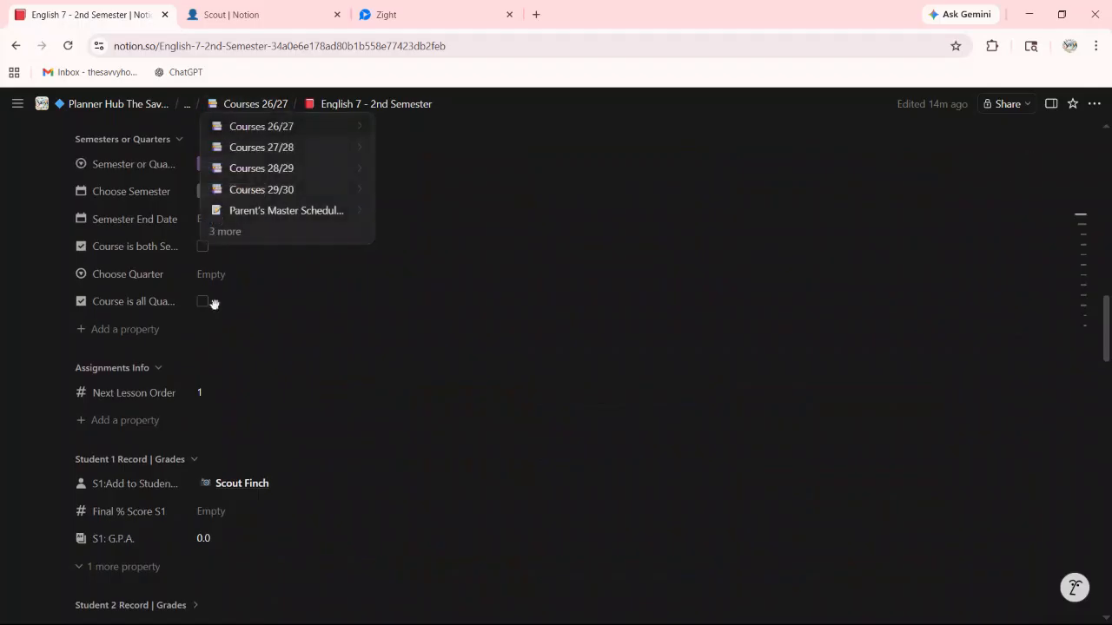
Set the Next Lesson Order of English 7 - 2nd Semester to 31
left_click(200, 396)
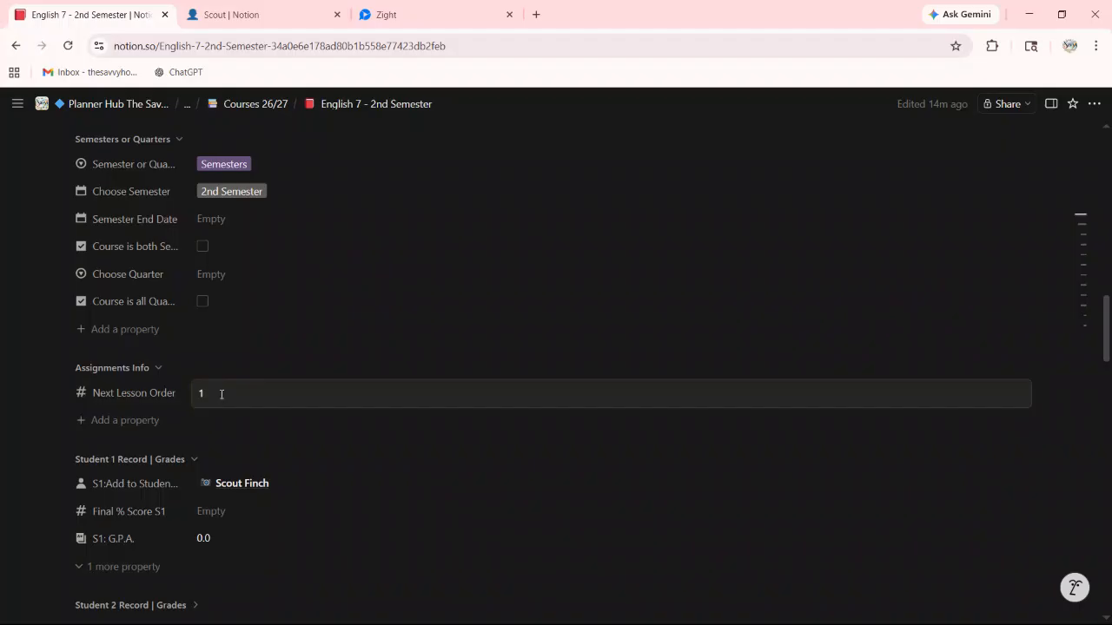
key("BackSpace")
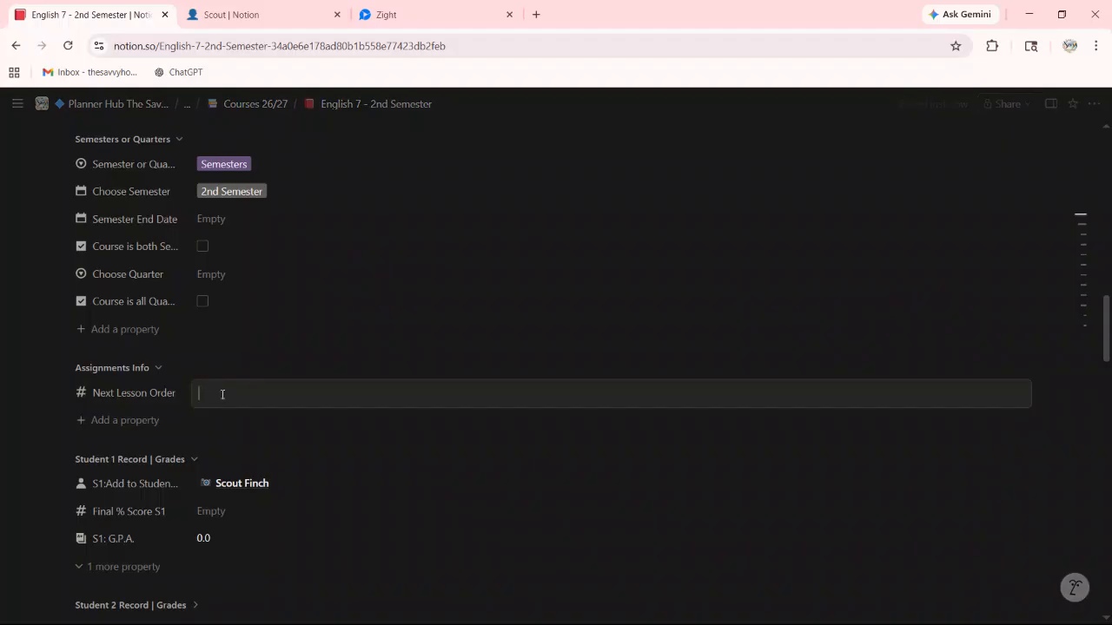
left_click(230, 438)
Add five lesson rows to English 7 - 2nd Semester and check their order numbers and due dates
scroll(576, 536, "down", 15)
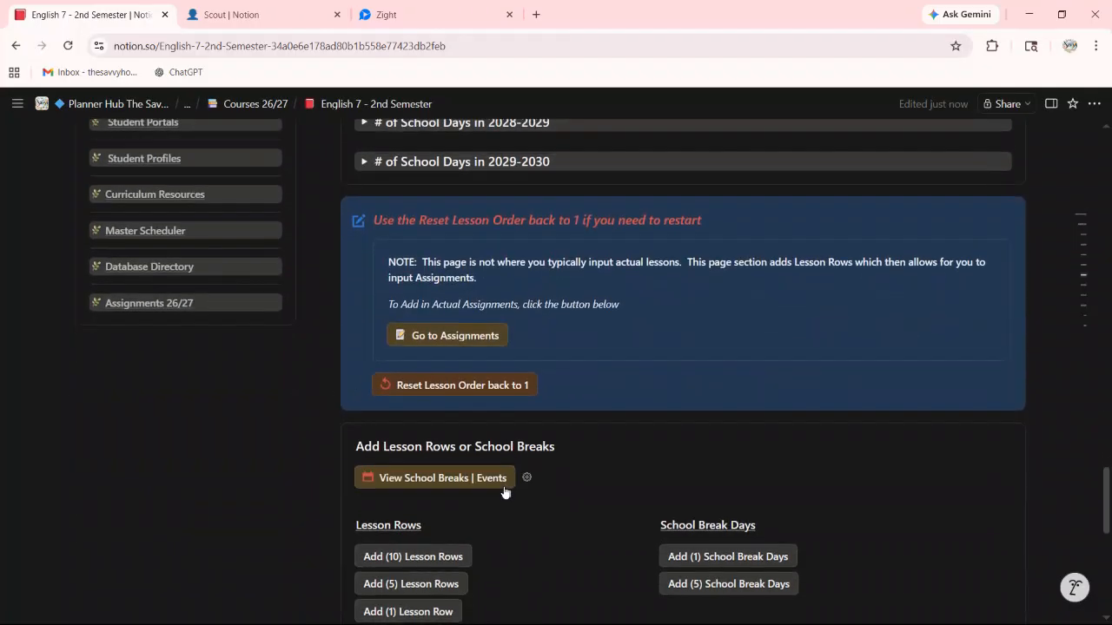
scroll(447, 475, "down", 2)
left_click(415, 442)
scroll(576, 496, "down", 3)
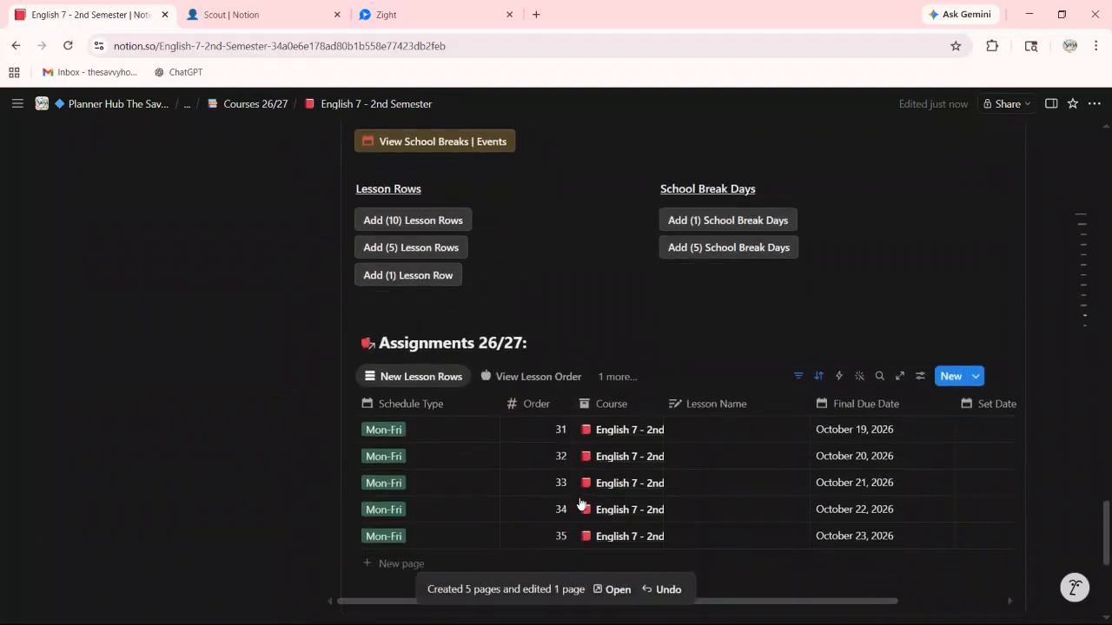
scroll(580, 504, "down", 2)
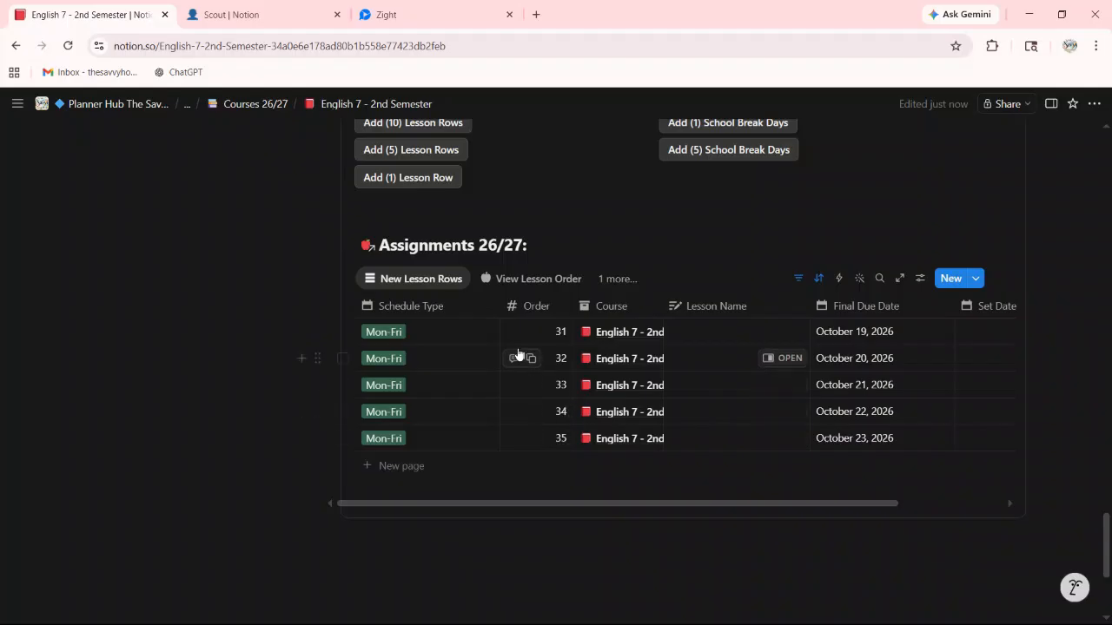
Reset the lesson order back to 1 and delete all five lesson rows from the Assignments 26/27 table
scroll(445, 350, "up", 3)
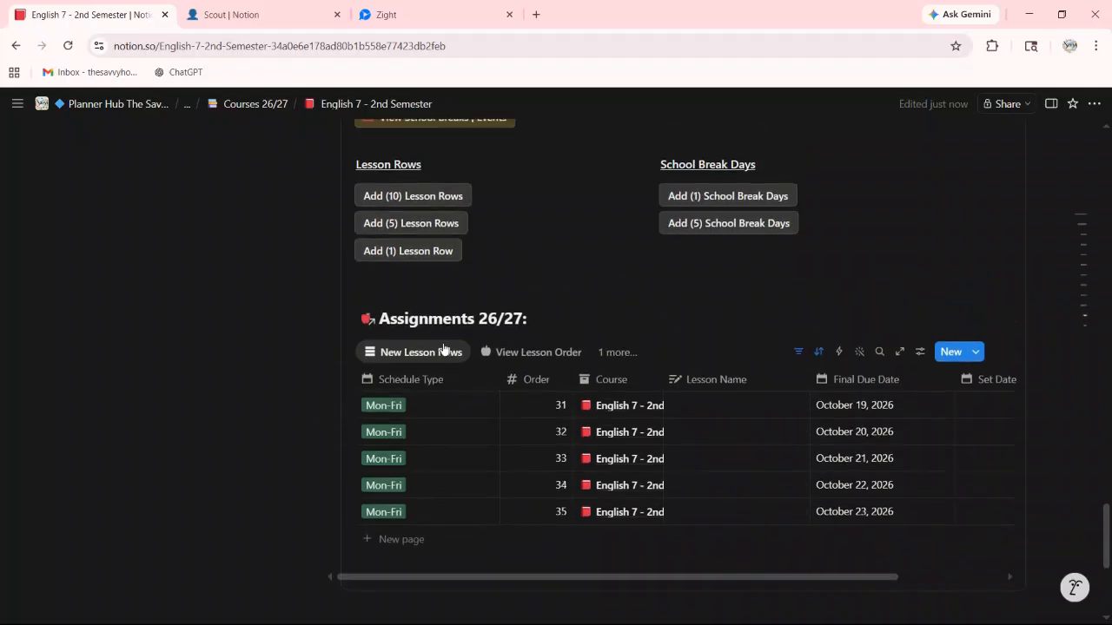
left_click(460, 169)
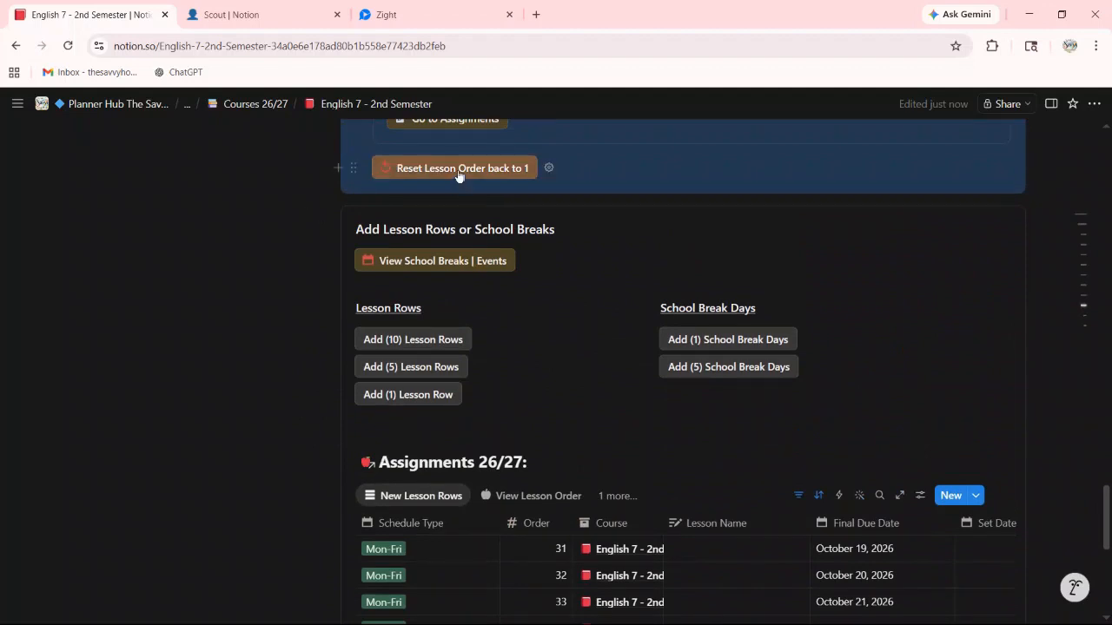
scroll(569, 461, "down", 2)
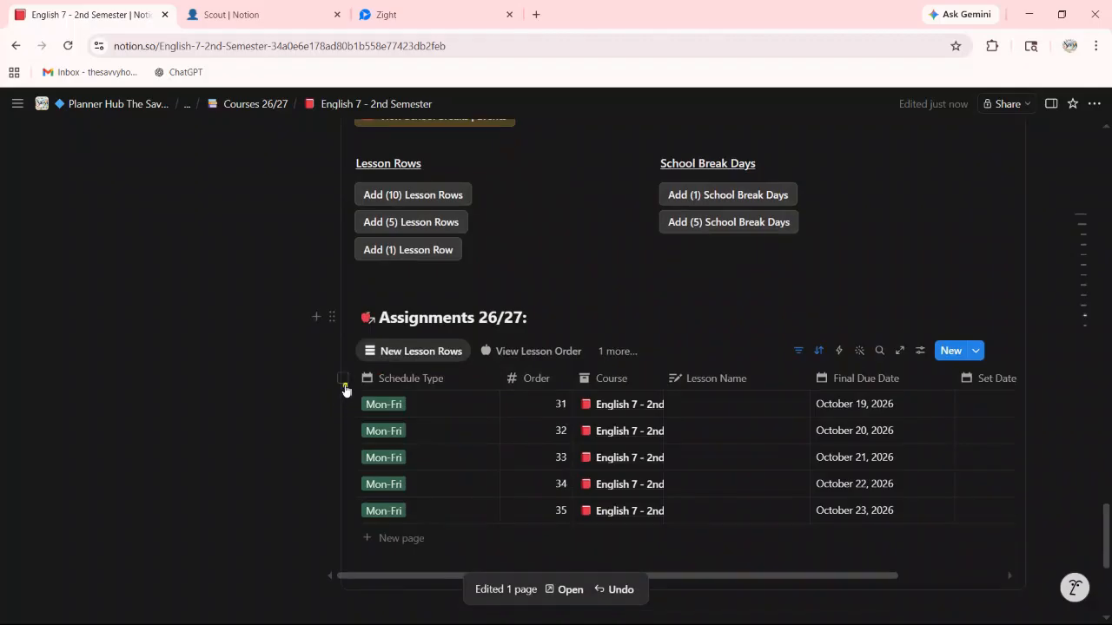
left_click(343, 379)
left_click(497, 314)
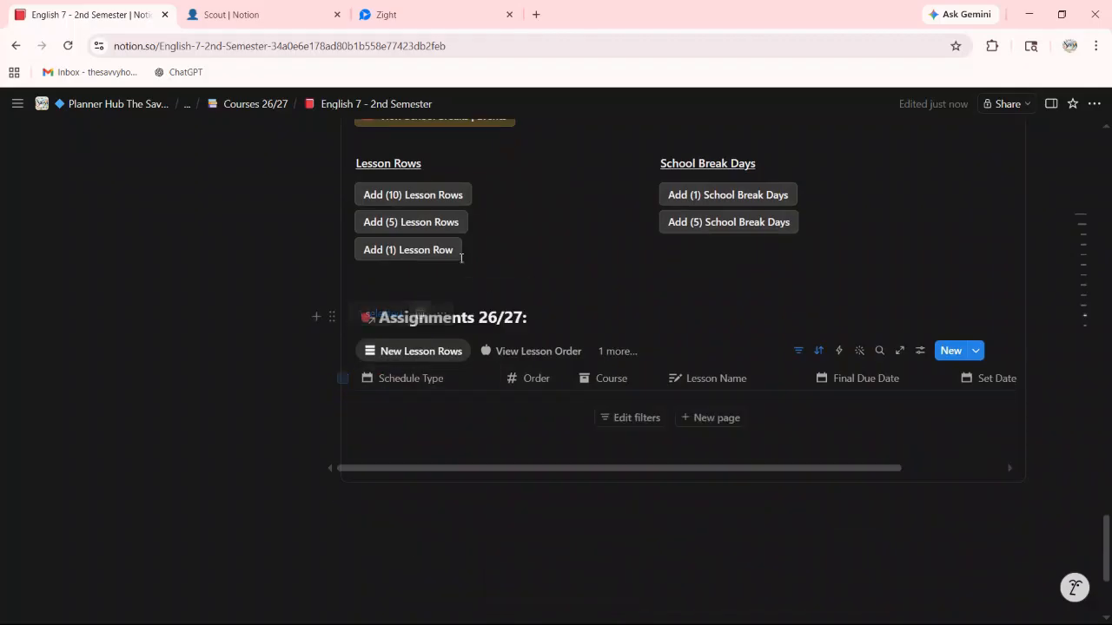
Add five lesson rows starting at order 1 to English 7 - 2nd Semester, and delete all of them again
left_click(425, 225)
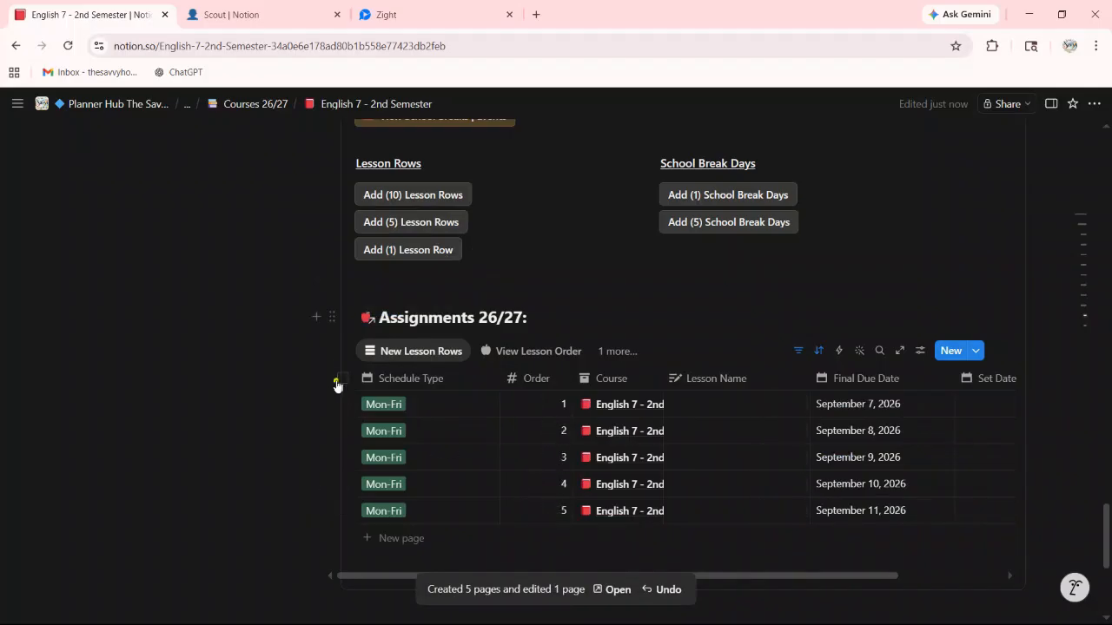
left_click(338, 380)
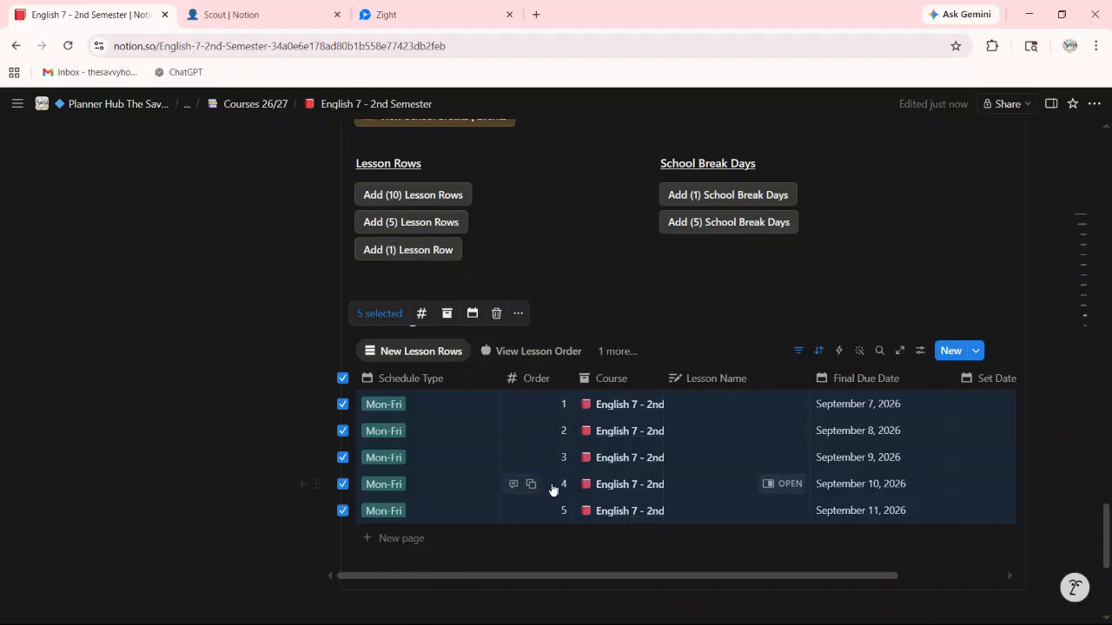
left_click(497, 314)
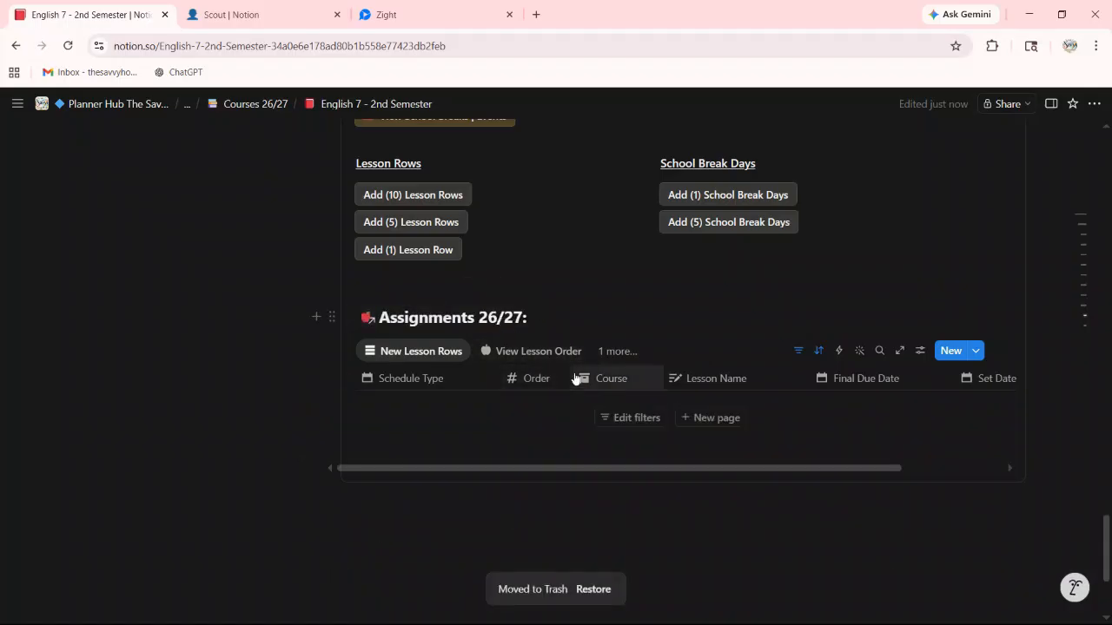